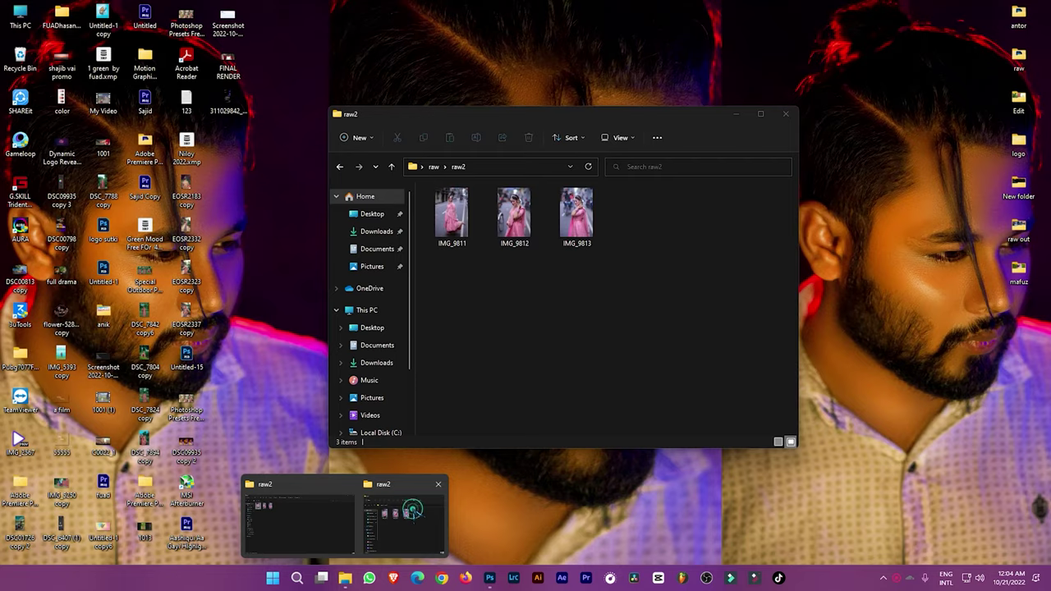
Bring up the raw2 folder, preview a bride photo, and drag IMG_9813 into Photoshop
left_click(414, 511)
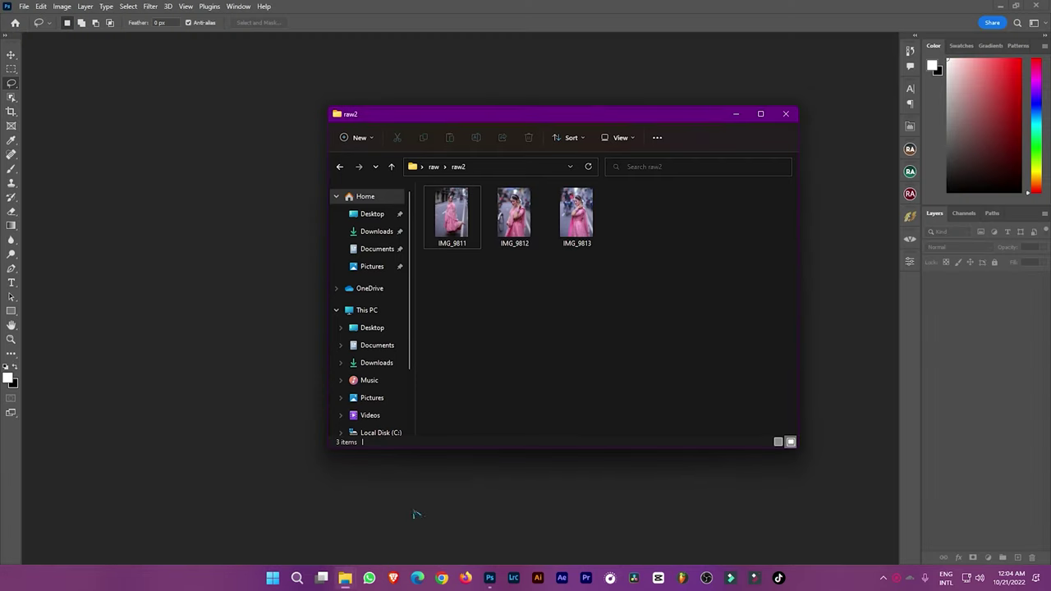
double_click(514, 213)
key("Escape")
mouse_move(576, 215)
left_mouse_down()
mouse_move(267, 258)
mouse_move(377, 268)
left_mouse_up()
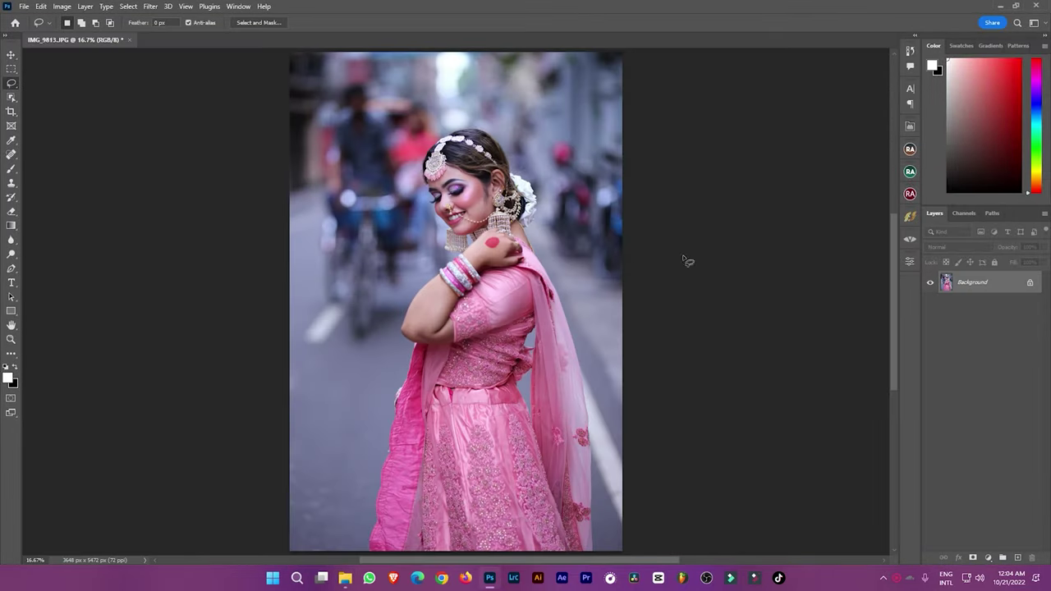
Duplicate the Background layer and set up the Spot Healing Brush at size 15
left_click_drag(975, 291, 1017, 557)
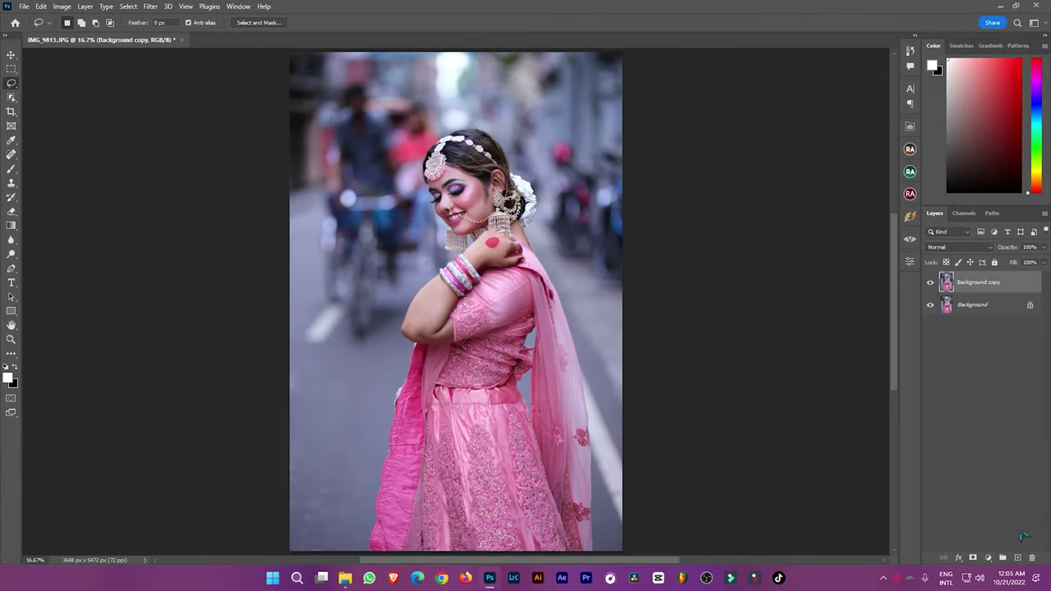
scroll(469, 145, "up", 4)
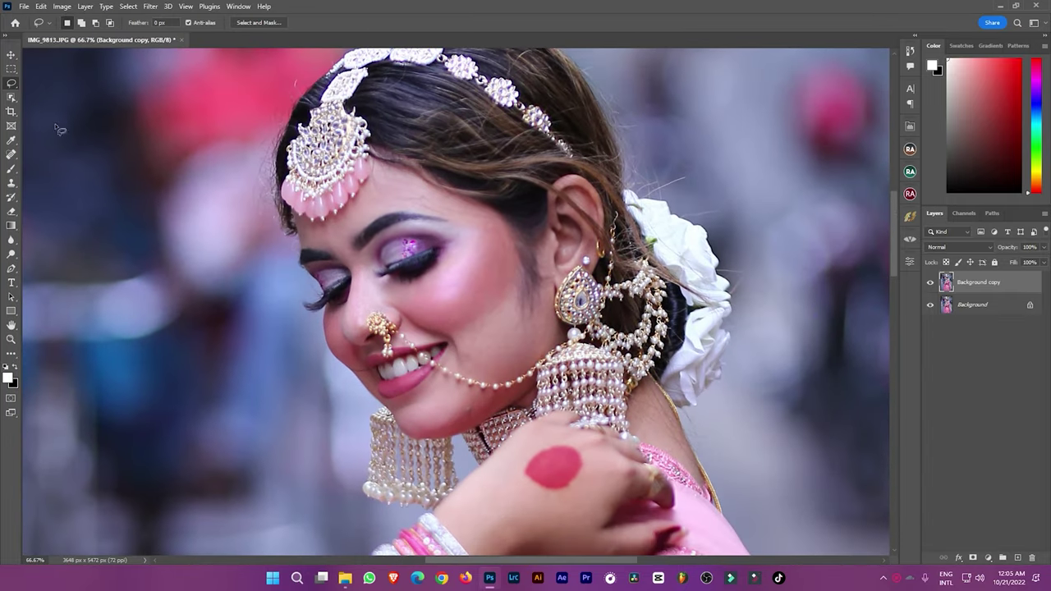
left_click(11, 154)
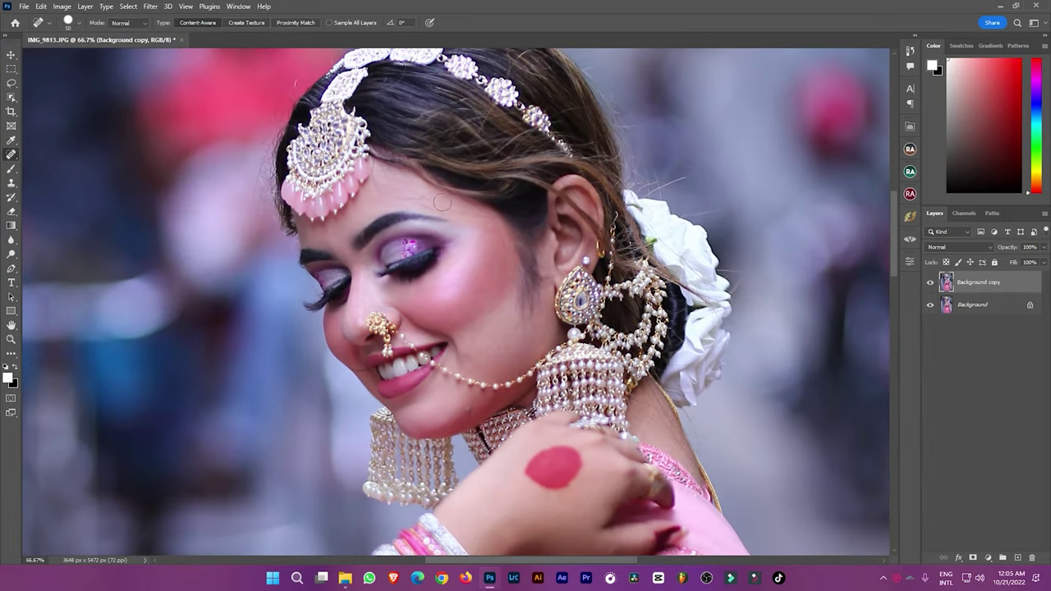
key("bracketright")
key("bracketright")
key("bracketleft")
Heal the blemishes above the left eyebrow, on the face and forehead, then duplicate the retouched layer
left_click_drag(416, 194, 379, 175)
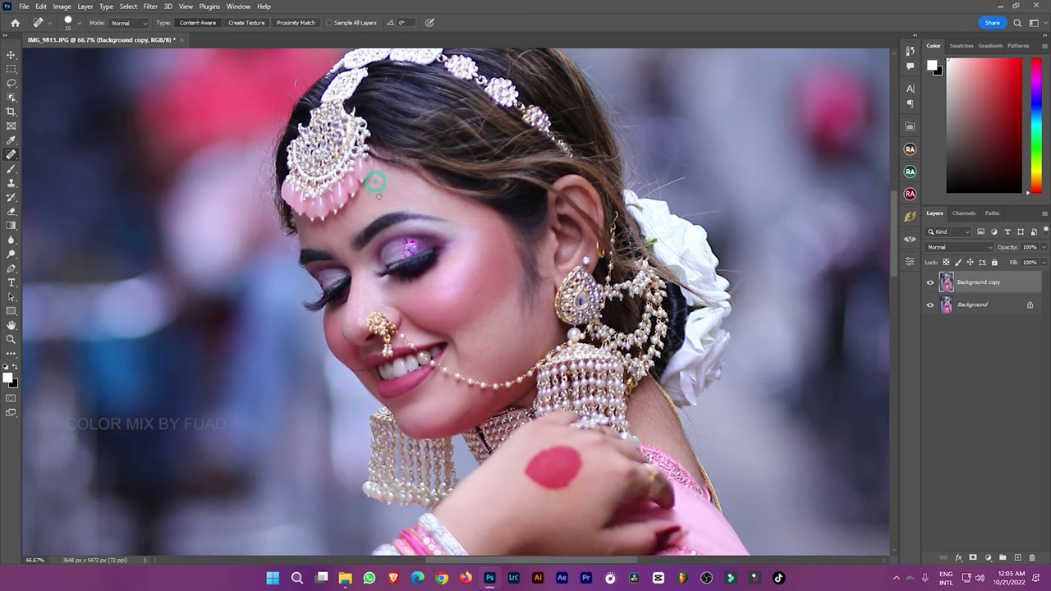
left_click_drag(437, 211, 450, 212)
scroll(356, 375, "up", 2)
scroll(368, 383, "up", 1)
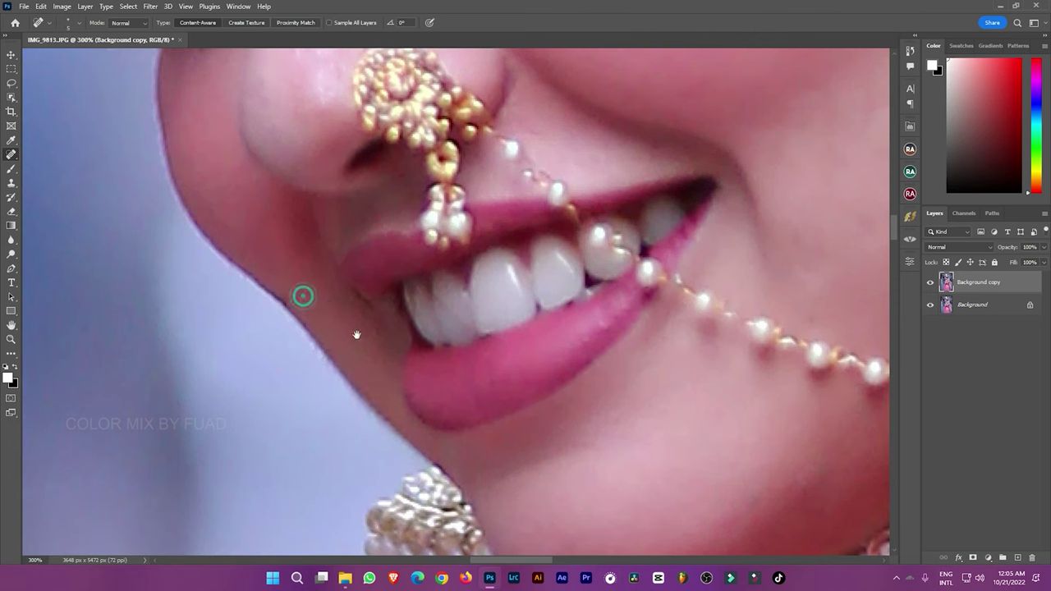
scroll(394, 324, "down", 3)
key("bracketright")
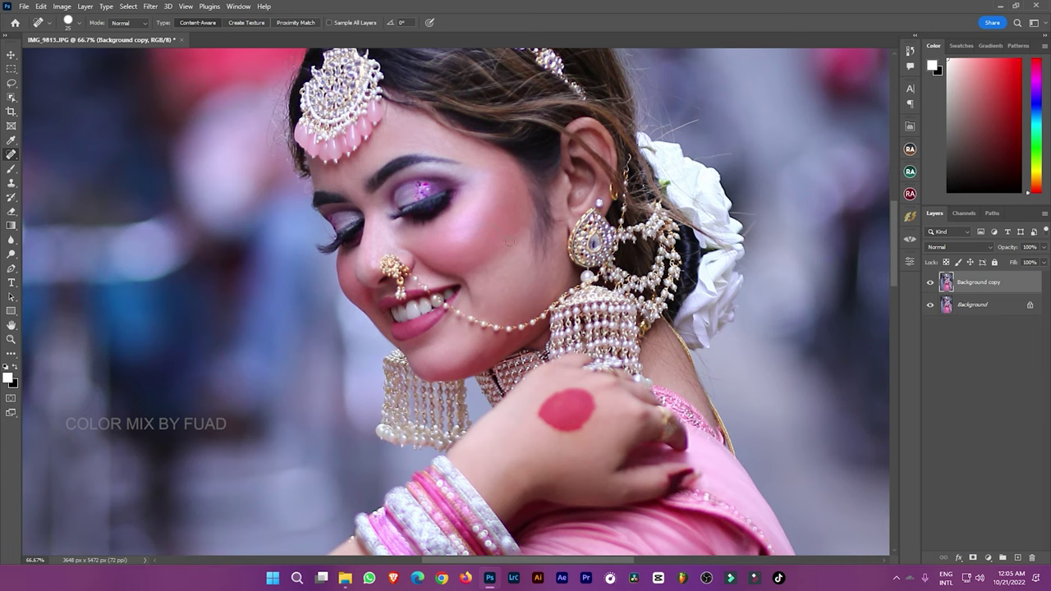
left_click_drag(369, 177, 351, 173)
key("ctrl+minus")
key("ctrl+minus")
key("ctrl+minus")
key("ctrl+minus")
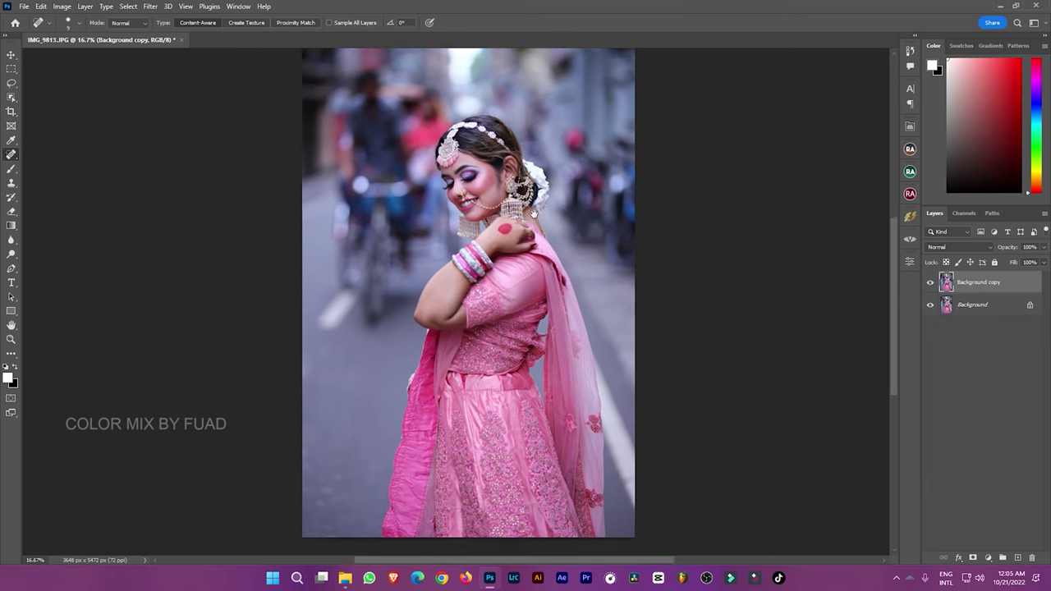
left_click_drag(973, 284, 1017, 558)
In the Camera Raw Filter, warm Temperature to +10 and raise Contrast, checking the face at full size
left_click(150, 6)
left_click(182, 89)
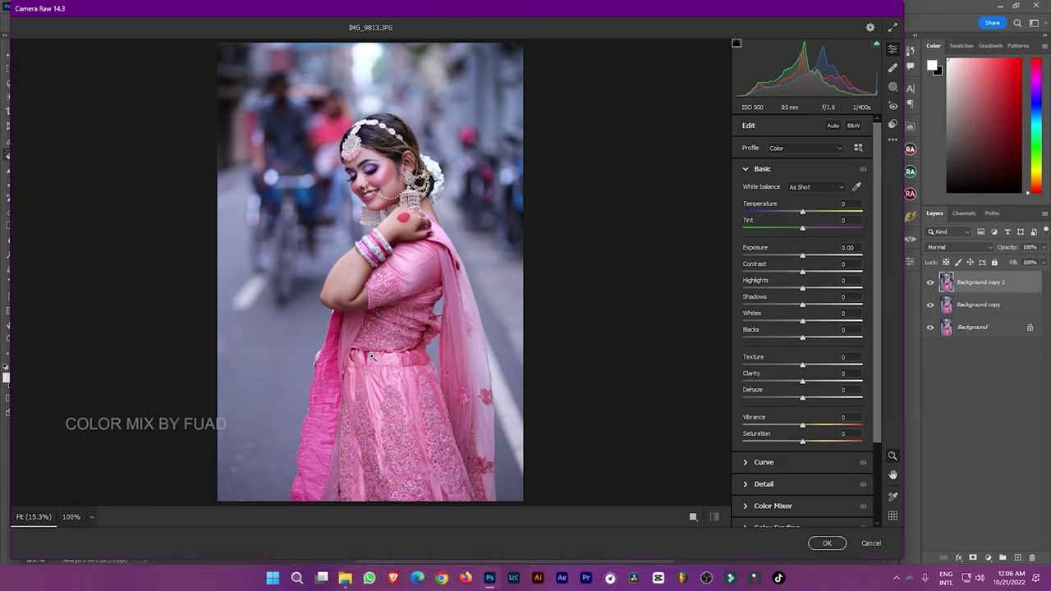
left_click_drag(802, 212, 809, 213)
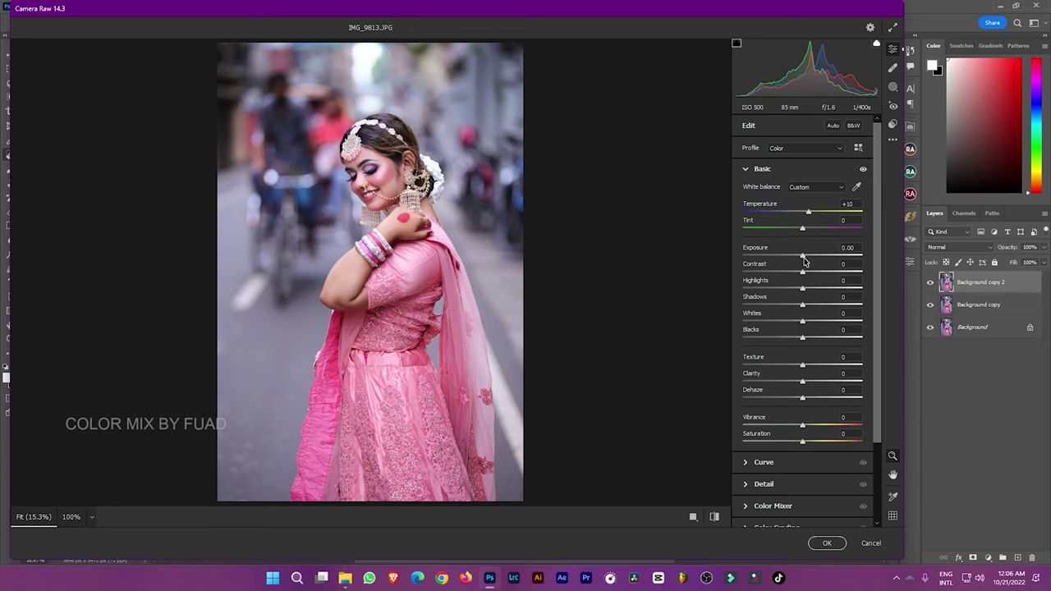
mouse_move(801, 272)
left_mouse_down()
mouse_move(814, 272)
mouse_move(794, 289)
mouse_move(831, 305)
mouse_move(789, 321)
mouse_move(813, 372)
mouse_move(808, 401)
left_mouse_up()
left_click(380, 198)
left_click(414, 197)
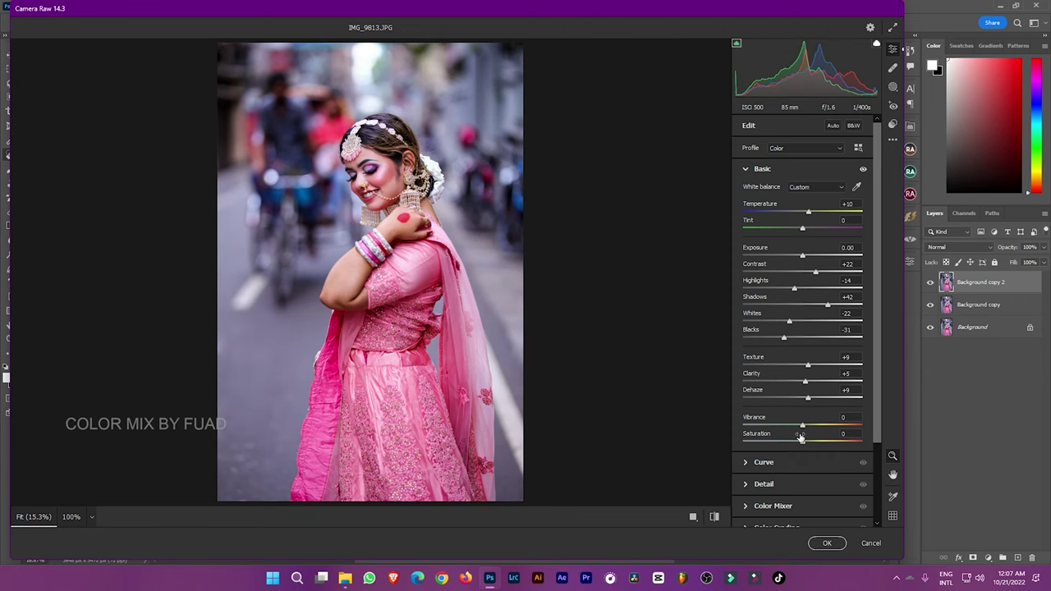
Shape the RGB tone curve with a lifted black point, lowered white point and brighter midtones
left_click(754, 463)
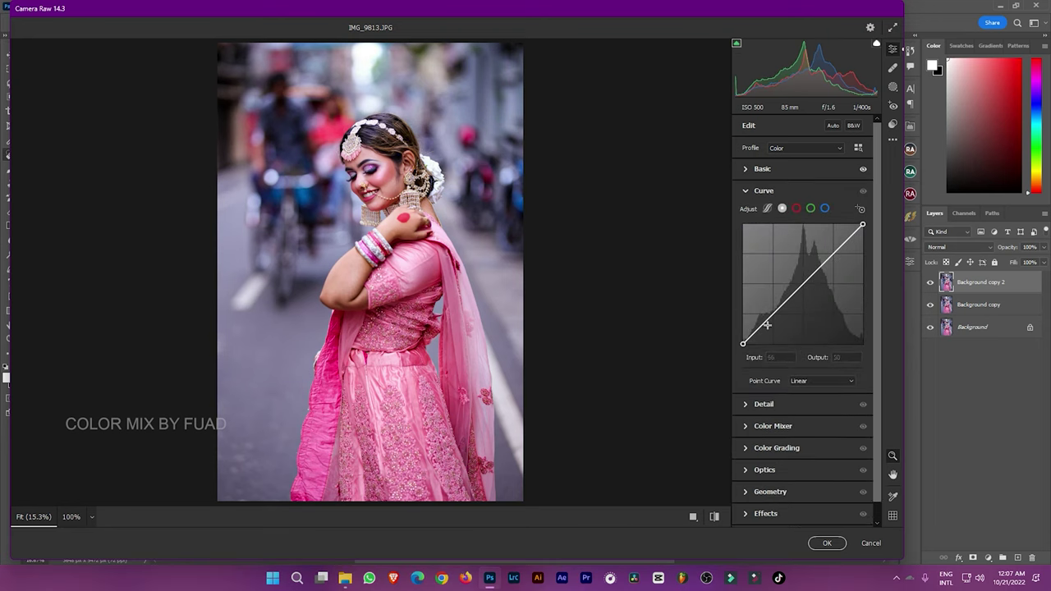
left_click_drag(743, 343, 743, 338)
left_click_drag(863, 224, 863, 226)
left_click(810, 275)
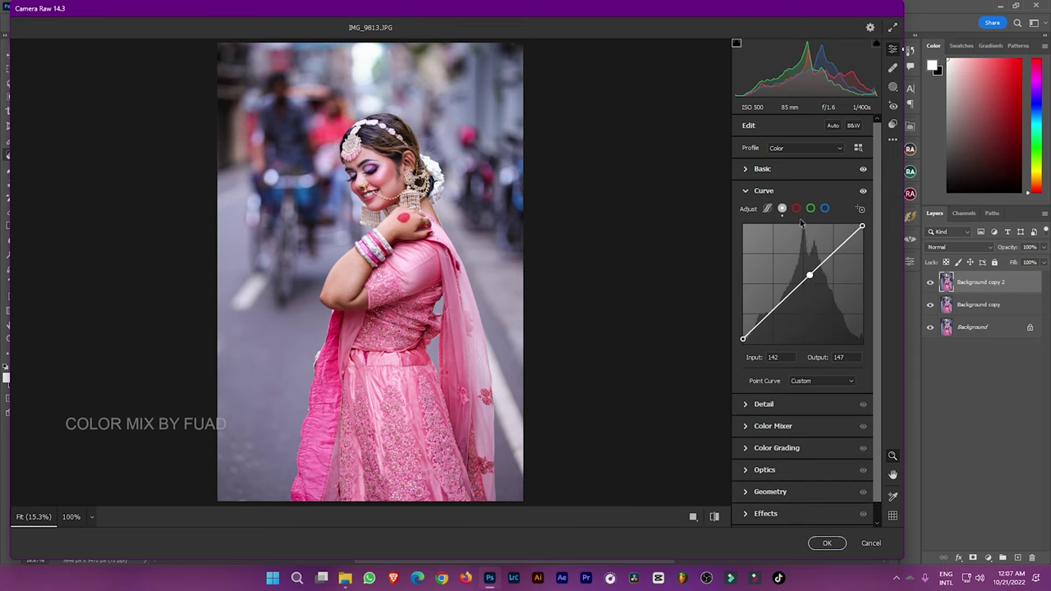
Adjust the red channel curve's endpoints and add a raised midpoint and a lower point
left_click(796, 209)
mouse_move(743, 343)
left_mouse_down()
mouse_move(767, 340)
mouse_move(746, 329)
mouse_move(743, 342)
left_mouse_up()
left_click_drag(862, 225, 858, 224)
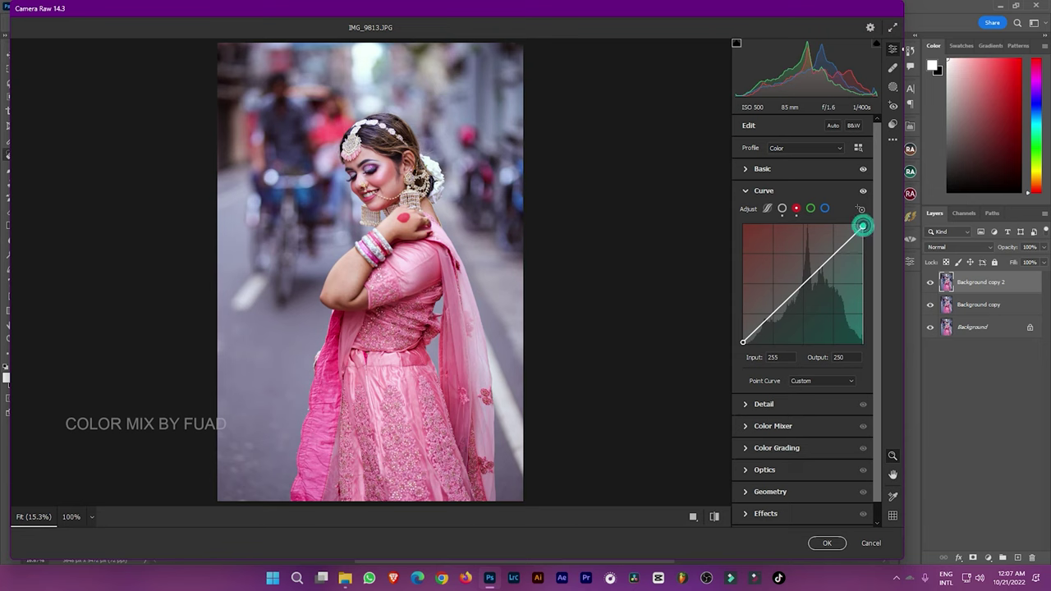
left_click(805, 283)
left_click_drag(806, 284, 804, 277)
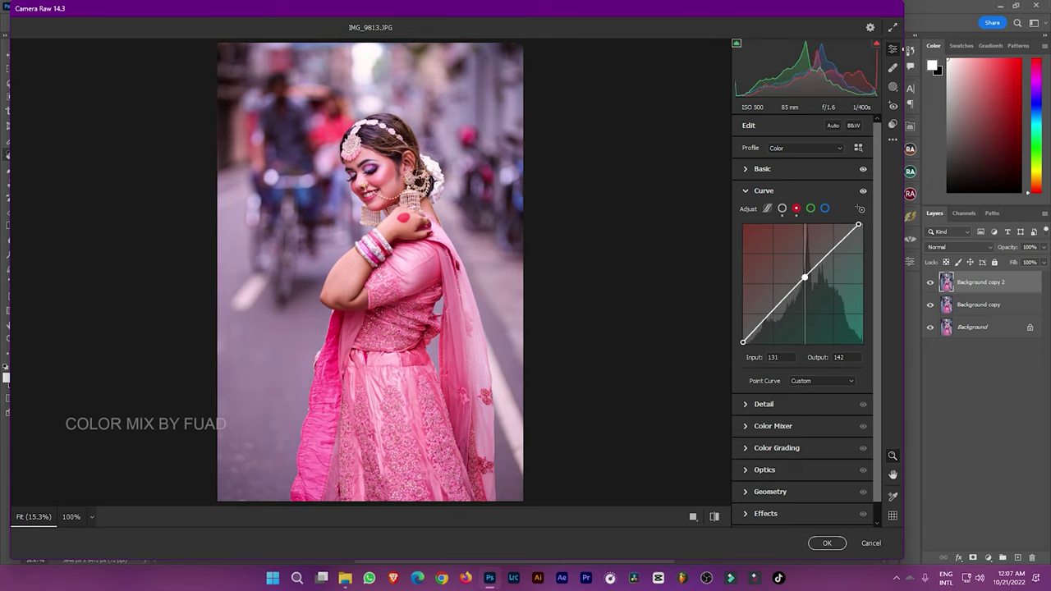
left_click(790, 296)
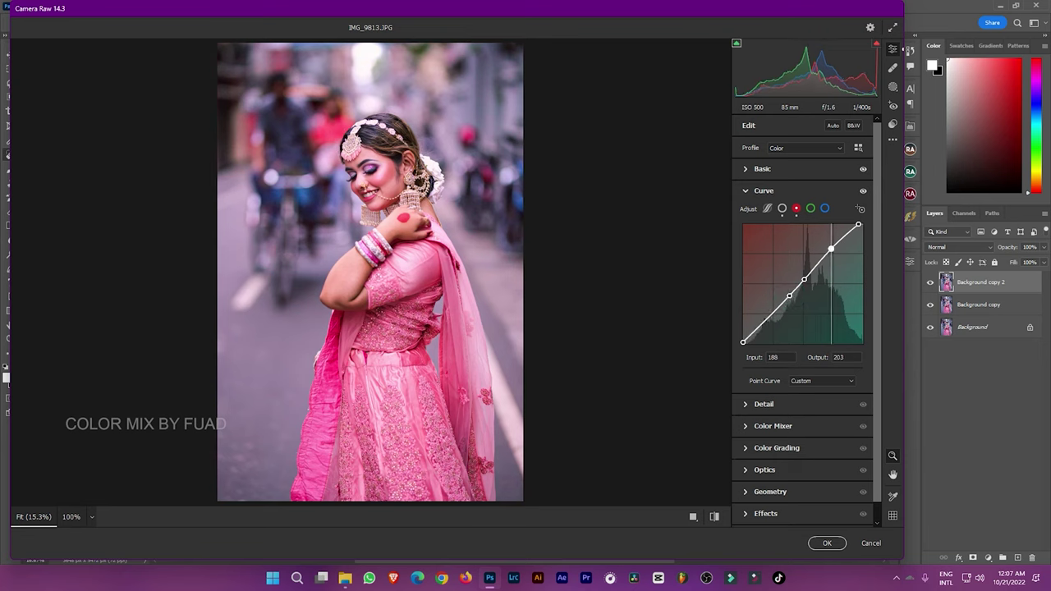
Shape the green channel curve with moved endpoints plus highlight, midtone (119→131) and shadow points
left_click(810, 207)
left_click_drag(743, 343, 746, 344)
left_click_drag(863, 224, 858, 224)
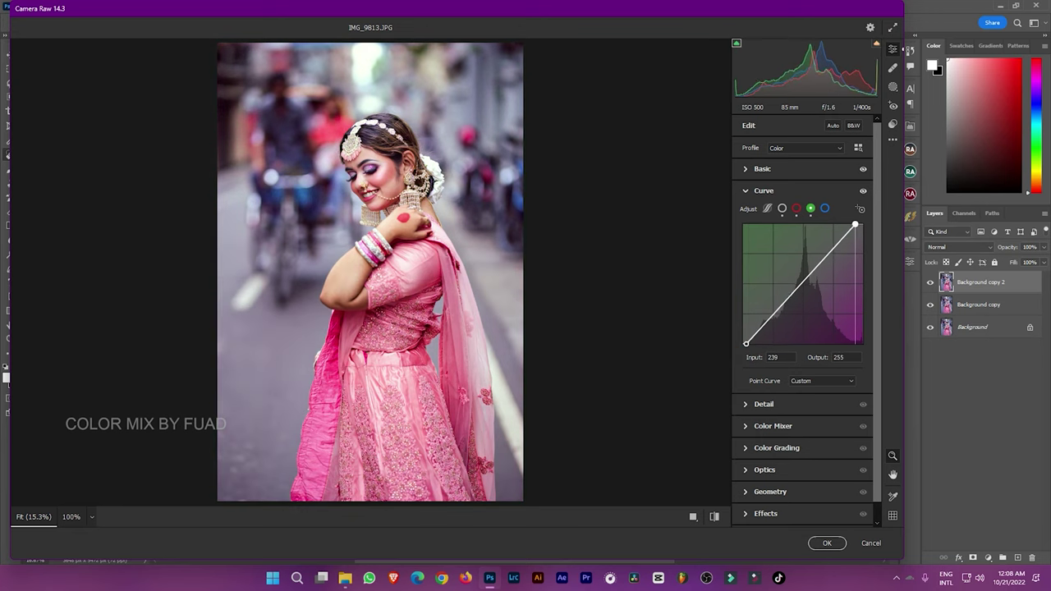
left_click(833, 251)
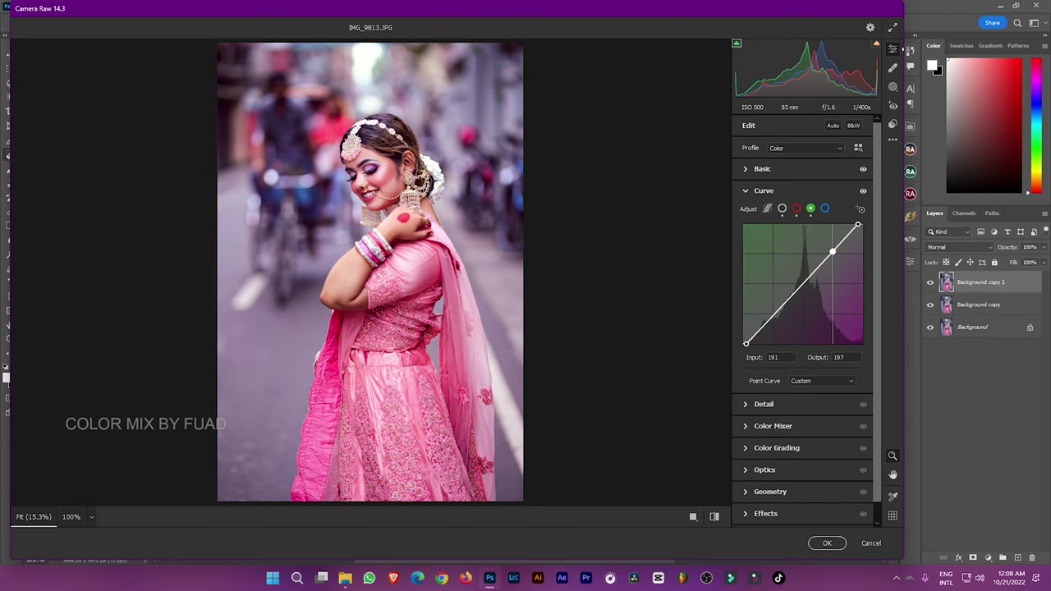
left_click(799, 284)
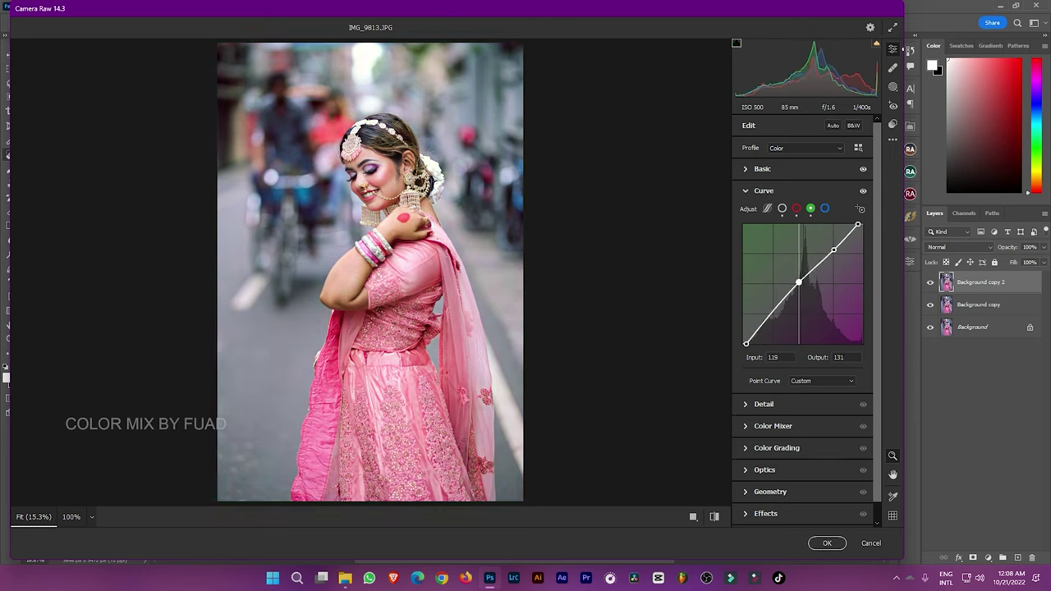
left_click(771, 316)
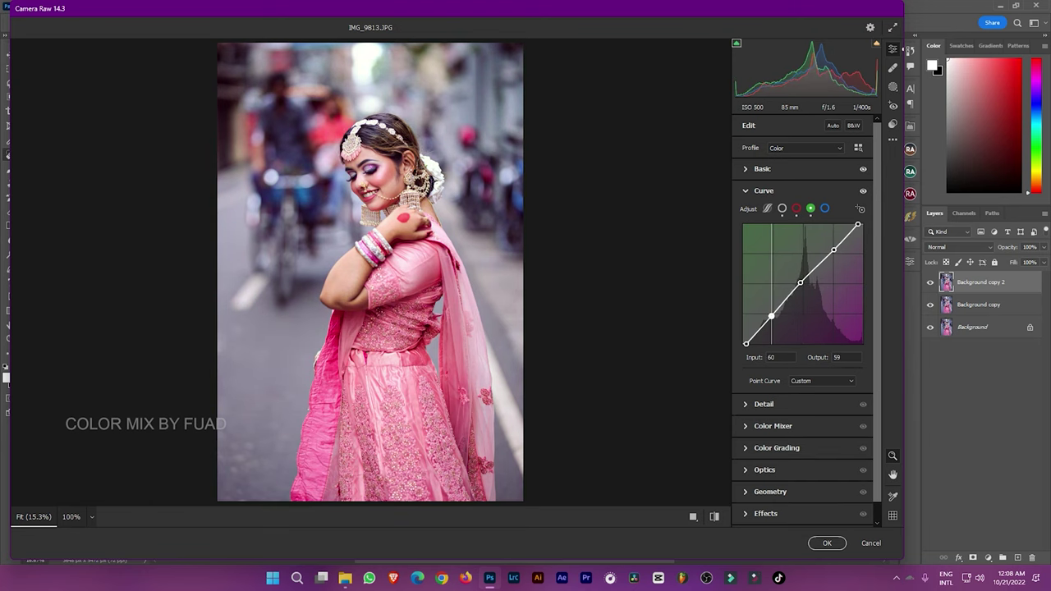
Set Sharpening to 35 and adjust HSL saturation: Greens -100, Reds up, Blues up, Aquas +51
left_click(763, 404)
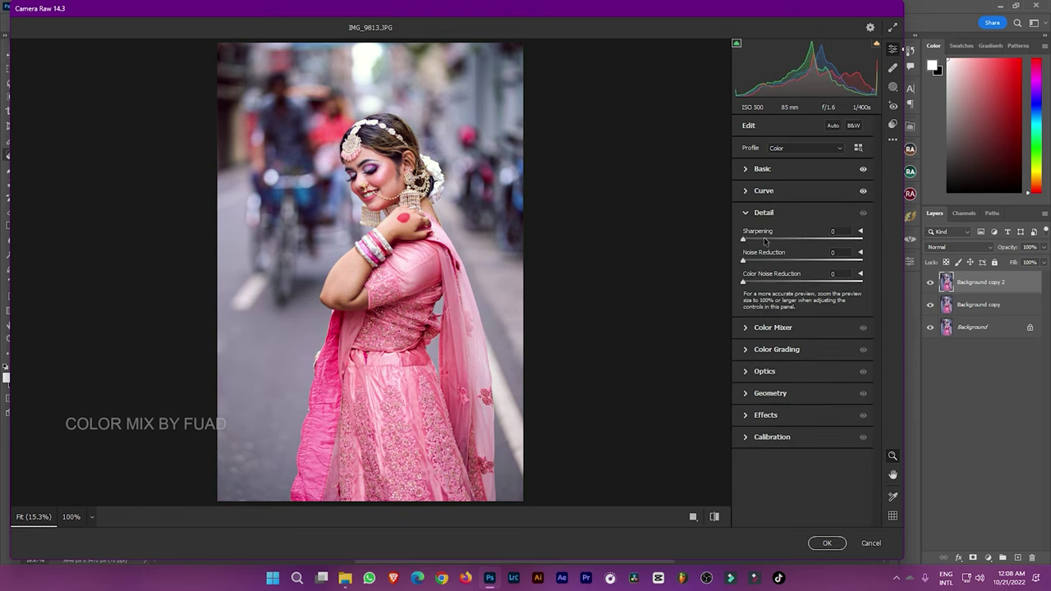
left_click_drag(763, 239, 797, 240)
left_click(772, 327)
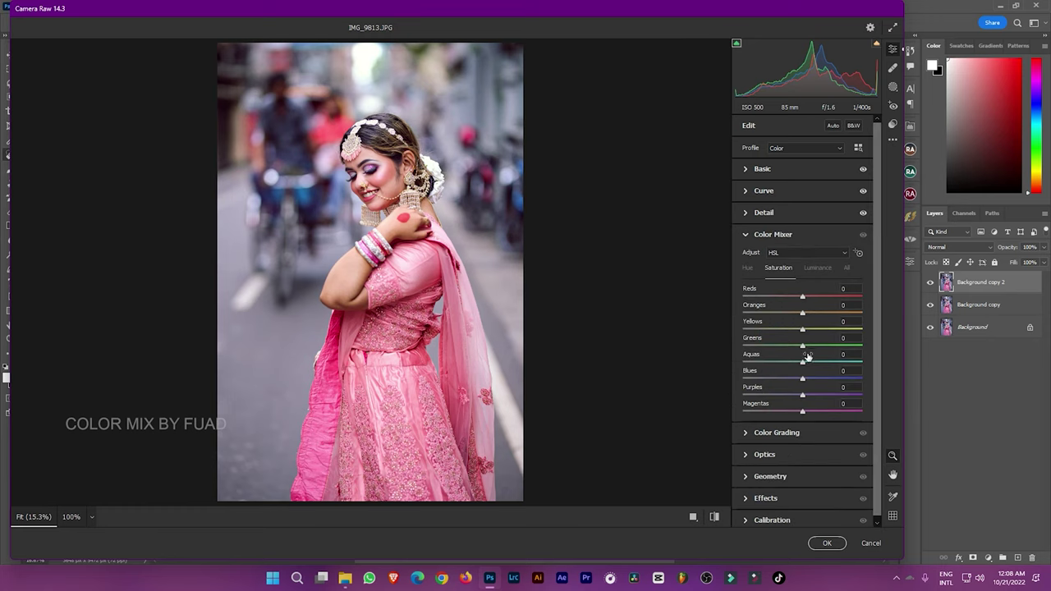
left_click_drag(803, 345, 906, 354)
mouse_move(862, 362)
left_mouse_down()
mouse_move(800, 362)
mouse_move(845, 379)
mouse_move(698, 375)
mouse_move(838, 383)
mouse_move(815, 415)
left_mouse_up()
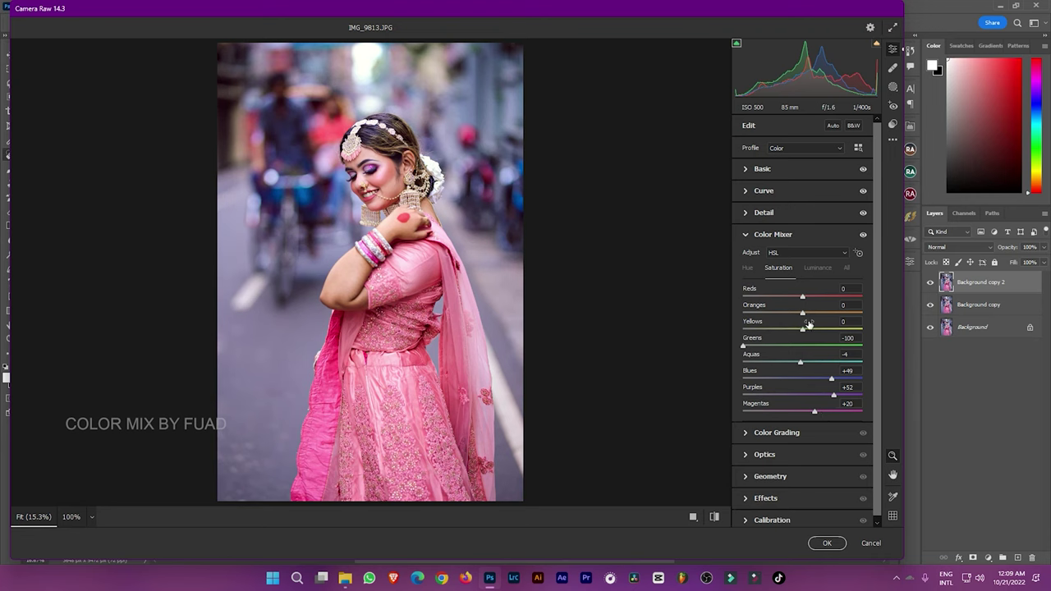
mouse_move(802, 296)
left_mouse_down()
mouse_move(826, 297)
mouse_move(812, 297)
left_mouse_up()
left_click_drag(800, 364, 843, 368)
Shift HSL hues: Greens -100, Aquas left, Blues -20, Magentas warmer
left_click(748, 268)
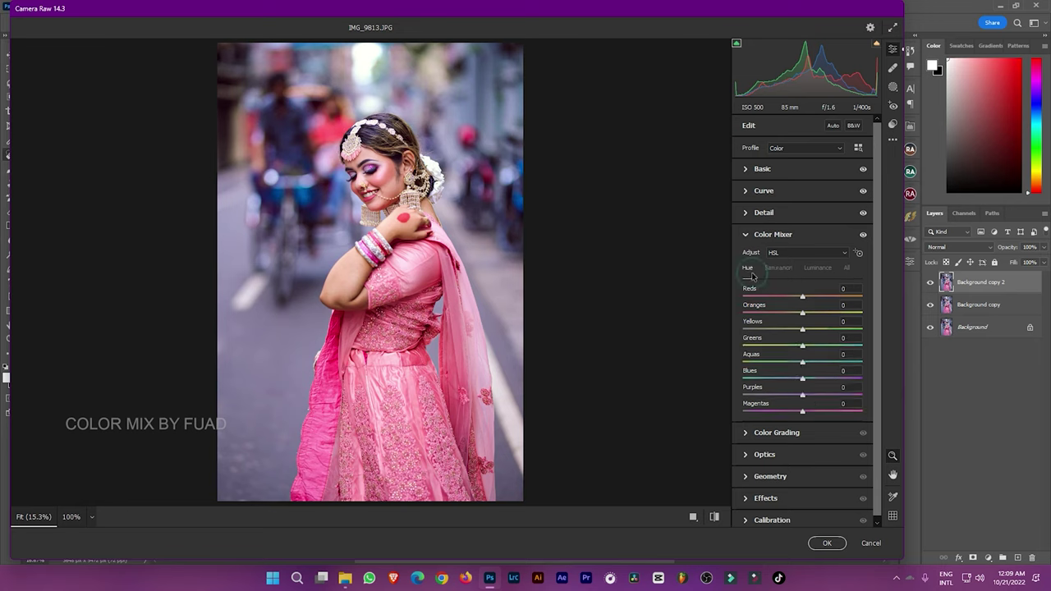
left_click_drag(801, 346, 701, 344)
mouse_move(804, 365)
left_mouse_down()
mouse_move(729, 398)
mouse_move(890, 411)
mouse_move(739, 411)
mouse_move(750, 406)
left_mouse_up()
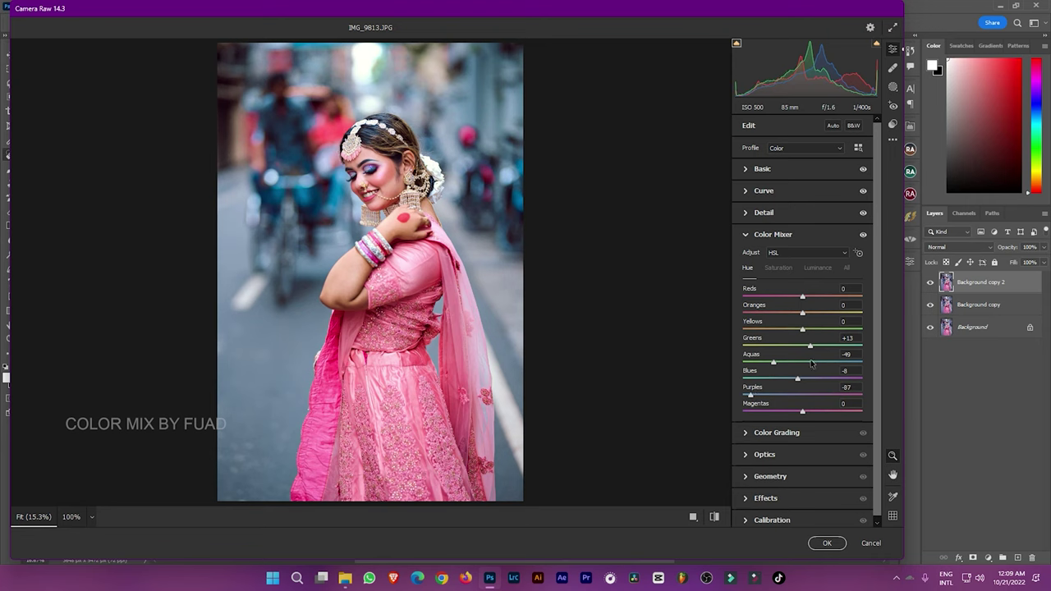
left_click_drag(796, 381, 790, 384)
left_click_drag(802, 413, 842, 418)
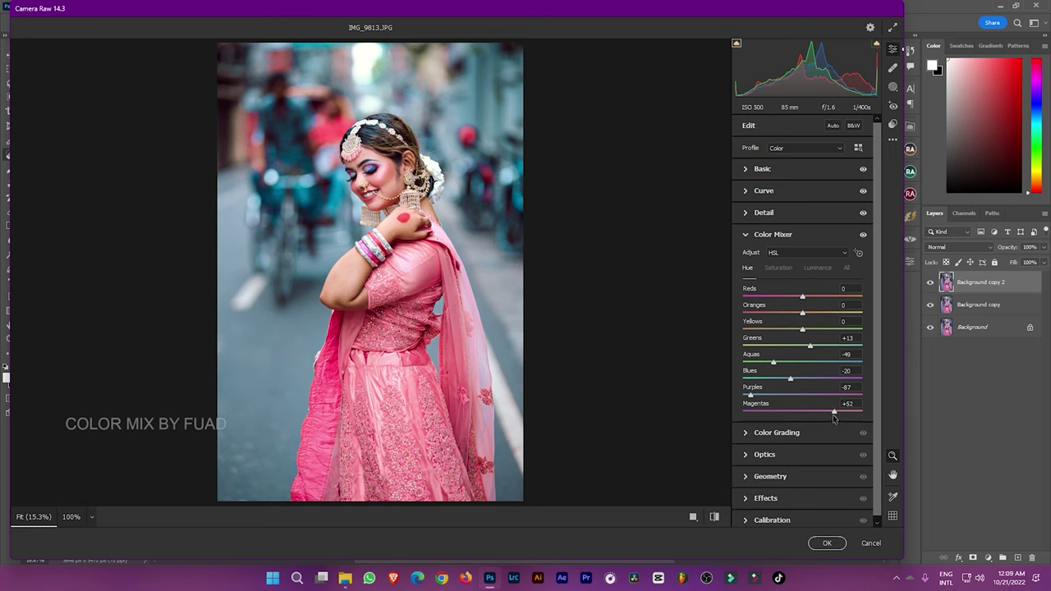
Adjust luminance: Magentas -25, Purples +12, brighter Aquas and Oranges, then revisit Reds saturation
left_click(818, 267)
mouse_move(802, 410)
left_mouse_down()
mouse_move(786, 412)
mouse_move(810, 398)
left_mouse_up()
left_click(405, 172)
mouse_move(803, 362)
left_mouse_down()
mouse_move(817, 363)
mouse_move(807, 349)
mouse_move(789, 379)
left_mouse_up()
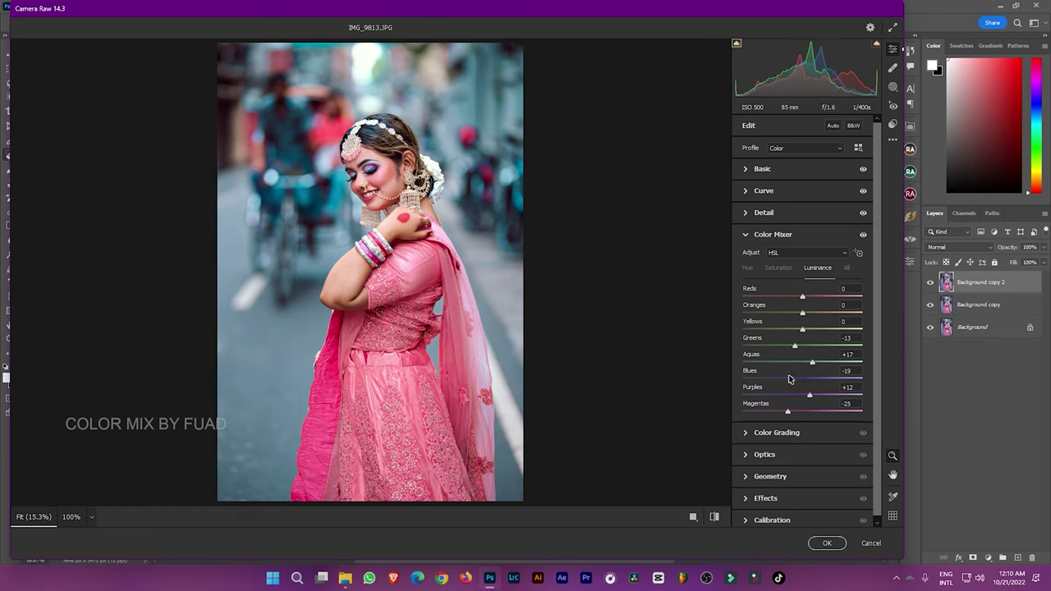
left_click_drag(803, 314, 819, 298)
left_click(779, 268)
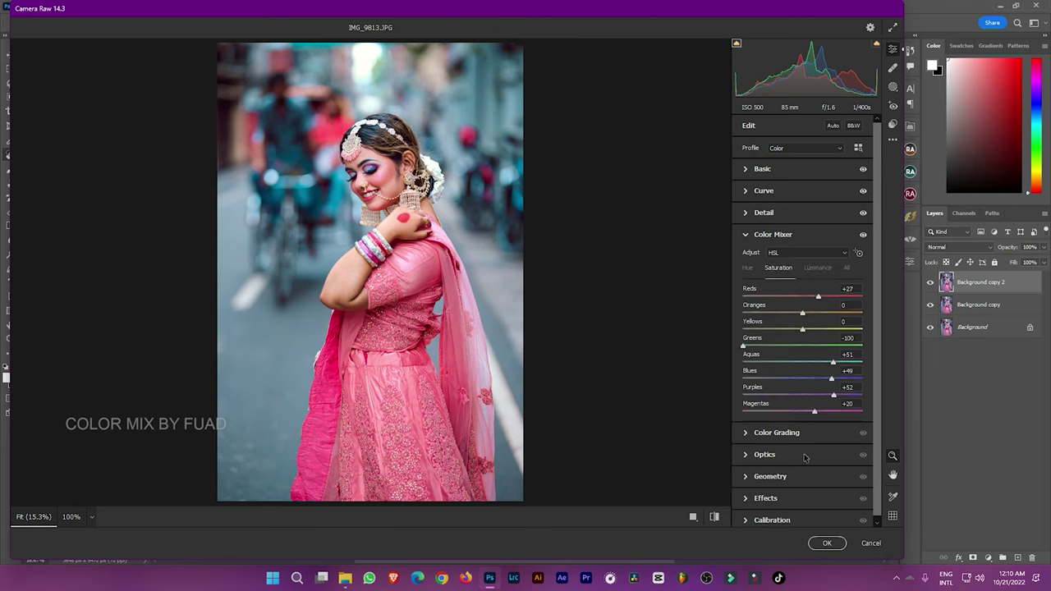
Color-grade shadows blue, highlights yellow, midtones warm (H 40, S 17), with Blending 46
left_click(776, 432)
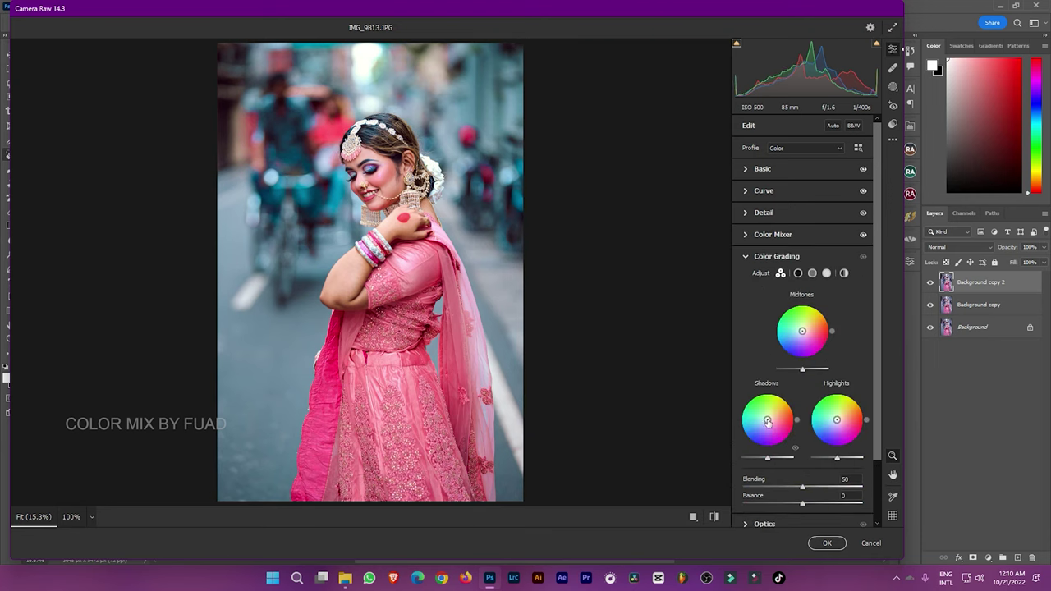
mouse_move(764, 421)
left_mouse_down()
mouse_move(796, 413)
mouse_move(771, 465)
mouse_move(751, 448)
left_mouse_up()
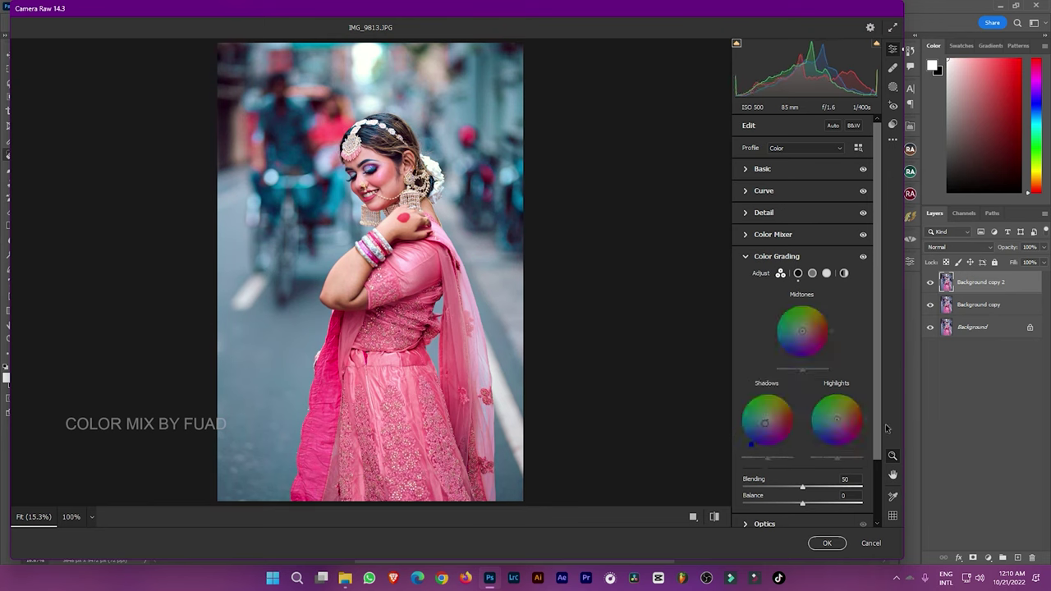
left_click_drag(837, 420, 829, 394)
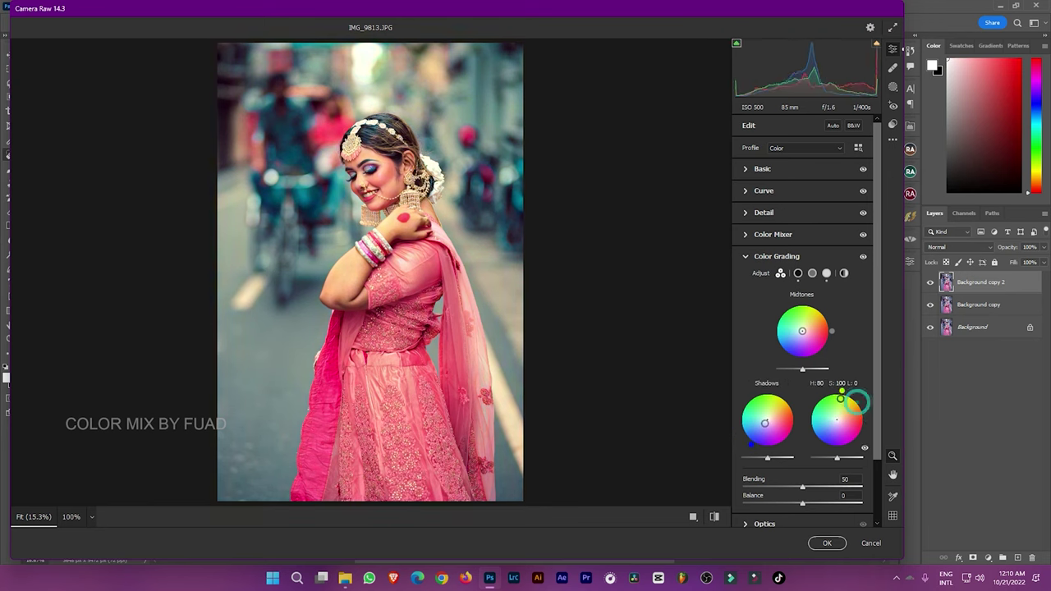
mouse_move(832, 391)
left_mouse_down()
mouse_move(780, 438)
mouse_move(854, 383)
mouse_move(858, 400)
left_mouse_up()
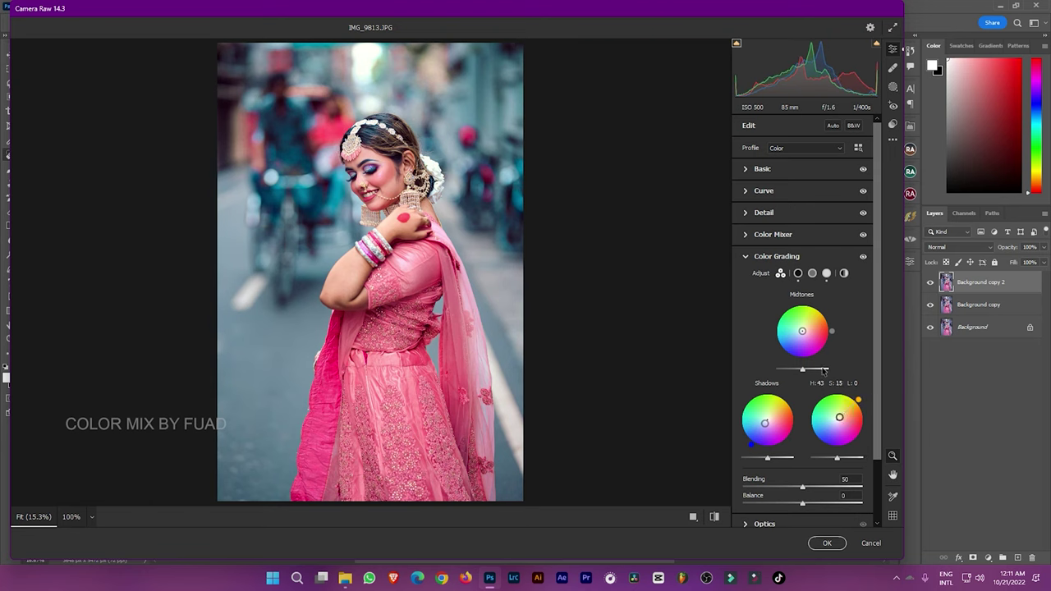
left_click_drag(804, 491, 797, 490)
left_click_drag(802, 331, 819, 330)
double_click(818, 331)
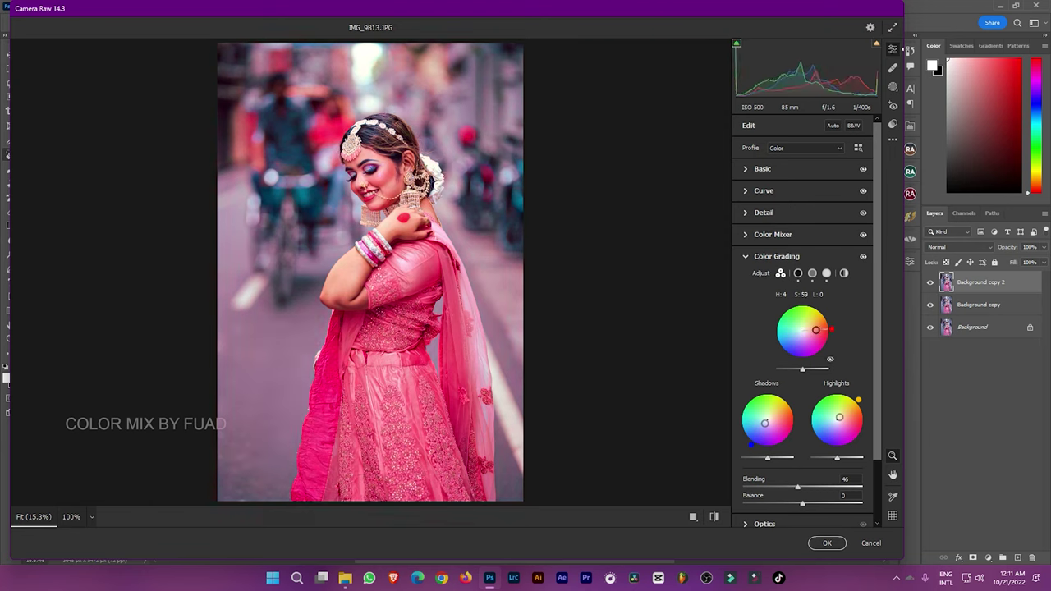
mouse_move(831, 329)
left_mouse_down()
mouse_move(765, 334)
mouse_move(827, 318)
left_mouse_up()
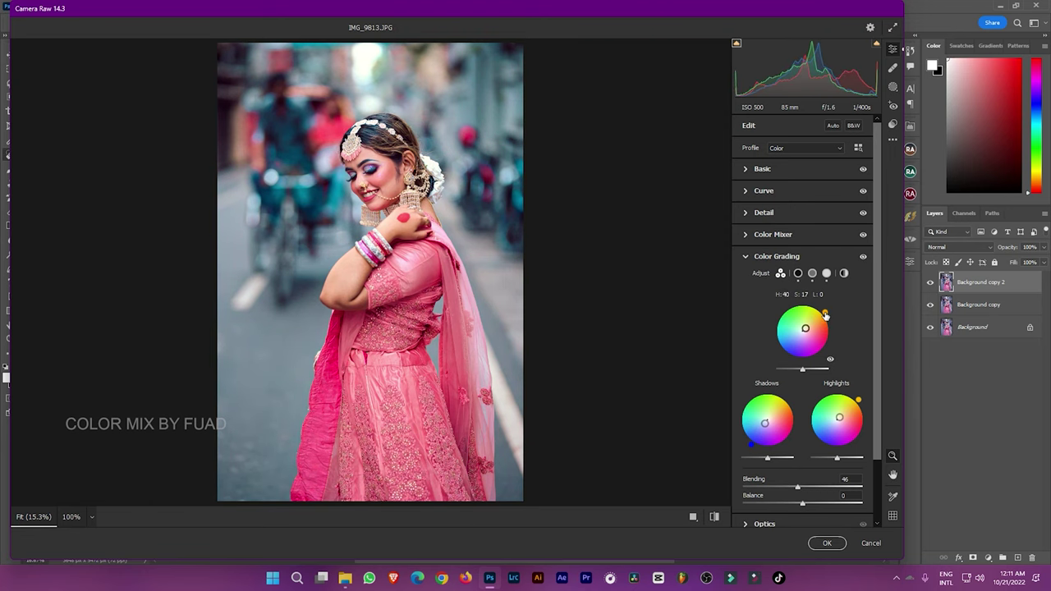
scroll(803, 419, "down", 2)
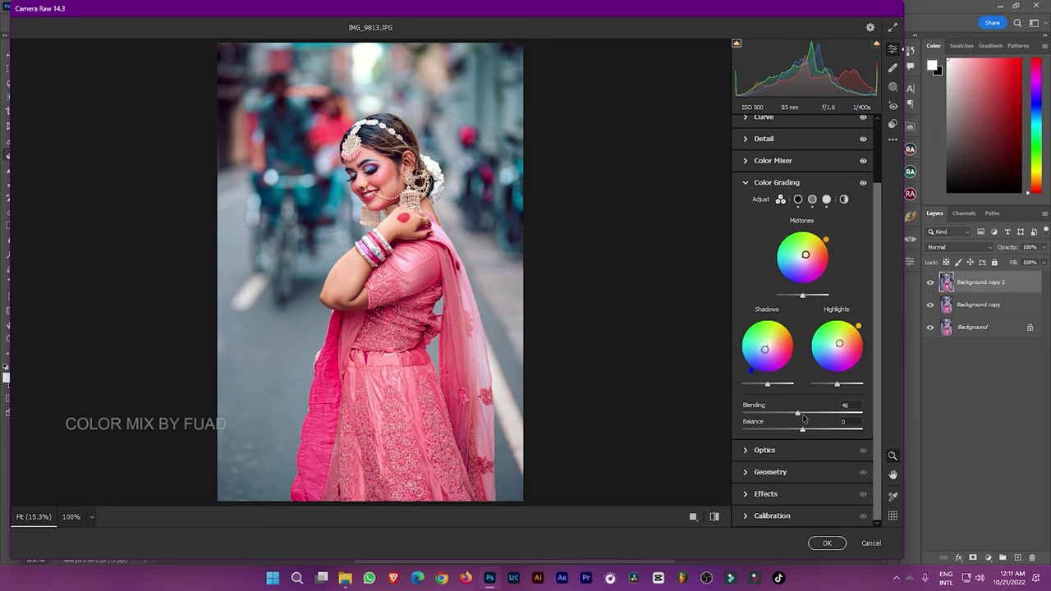
Add a slight corner vignette of about -9 in Effects
left_click(776, 450)
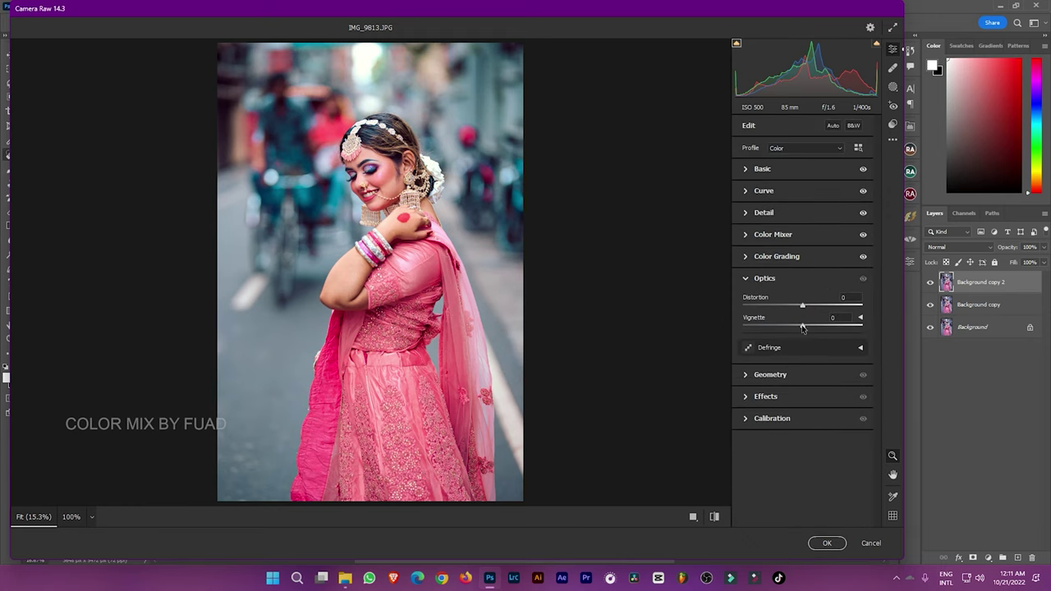
left_click(774, 375)
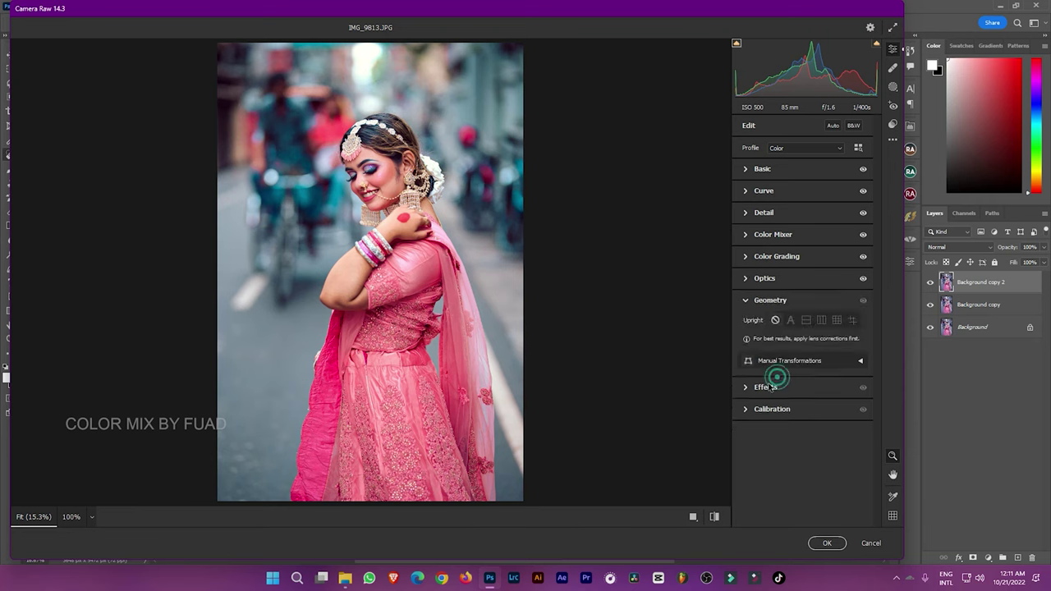
left_click(765, 387)
left_click_drag(803, 371, 797, 372)
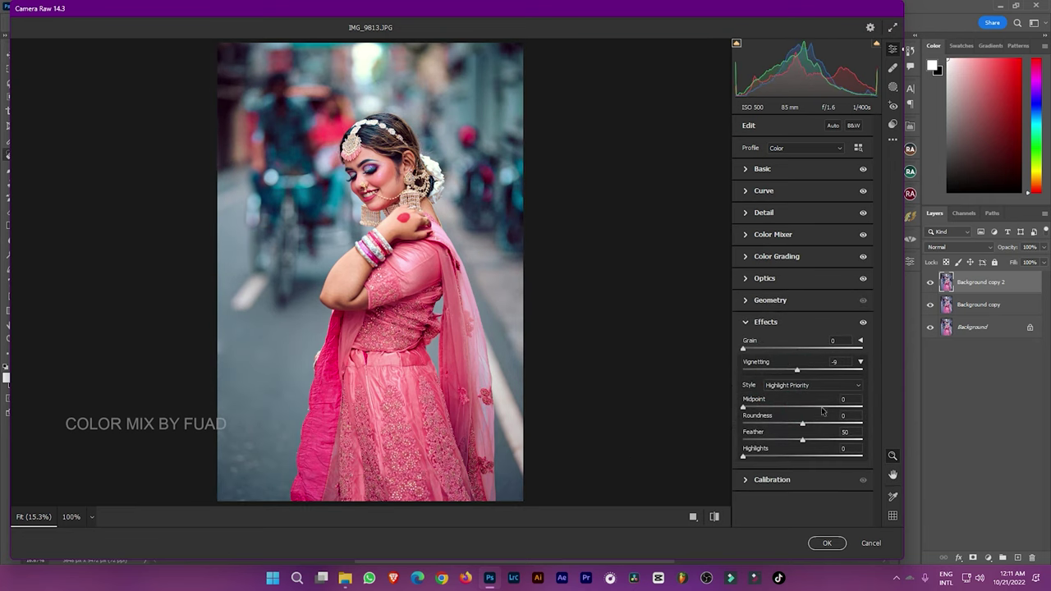
Calibrate Shadows Tint +23, green primary hue +46 and blue primary hue about -21
left_click(788, 484)
left_click_drag(802, 368, 864, 367)
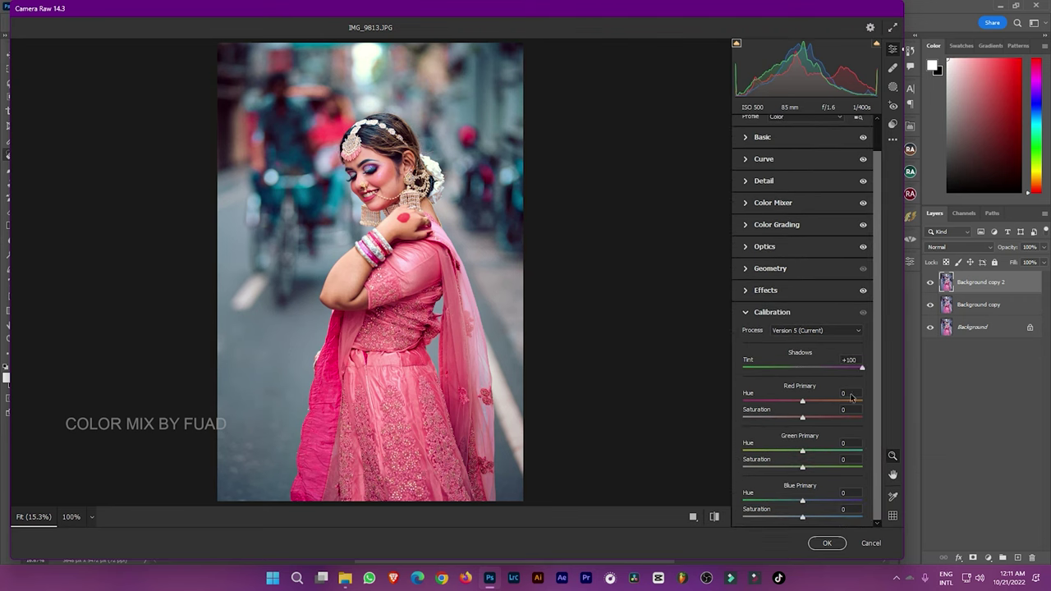
mouse_move(817, 392)
left_mouse_down()
mouse_move(800, 405)
mouse_move(812, 420)
mouse_move(816, 402)
mouse_move(808, 422)
mouse_move(823, 452)
left_mouse_up()
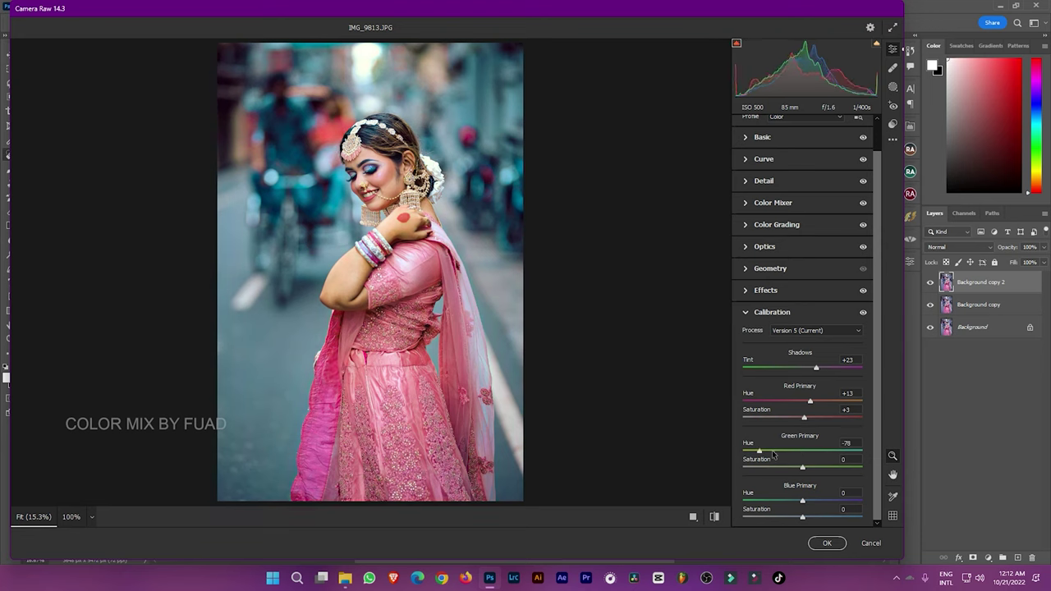
mouse_move(823, 457)
left_mouse_down()
mouse_move(781, 469)
mouse_move(936, 463)
mouse_move(792, 471)
mouse_move(829, 454)
left_mouse_up()
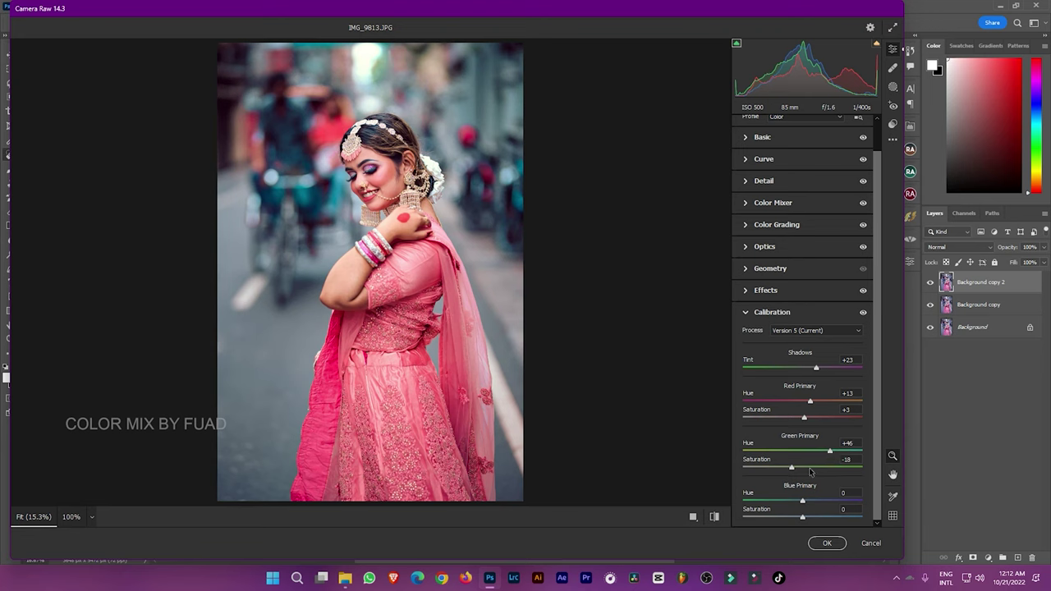
mouse_move(803, 502)
left_mouse_down()
mouse_move(789, 501)
mouse_move(816, 521)
mouse_move(794, 503)
left_mouse_up()
Set Basic Texture to +11 and Temperature to +12
left_click(763, 138)
left_click_drag(807, 367, 810, 367)
left_click_drag(810, 214, 796, 232)
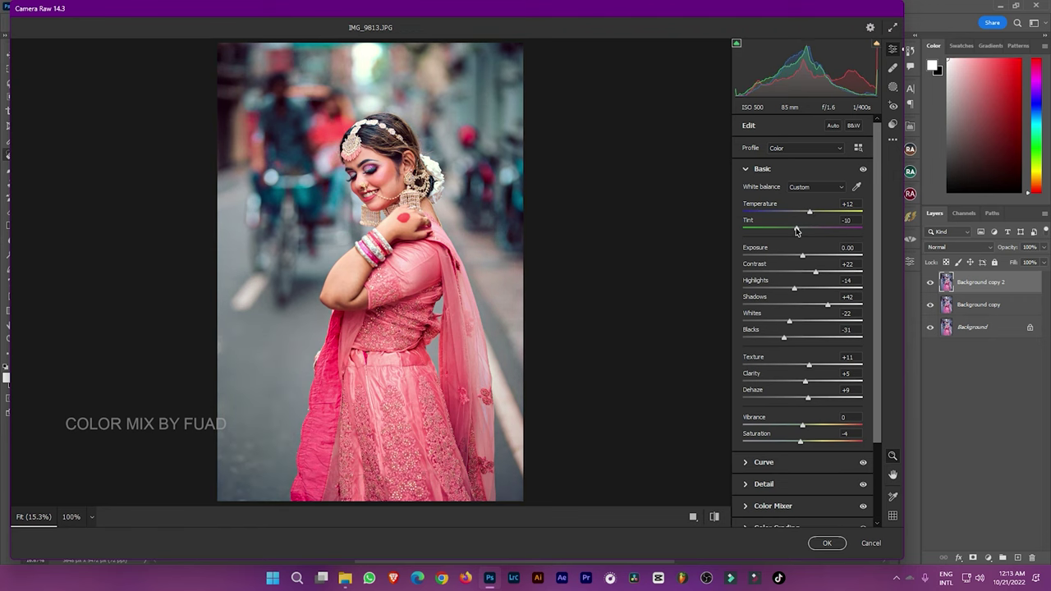
Begin saving the current Camera Raw settings to a file, abandoning an accidental preset
left_click(893, 140)
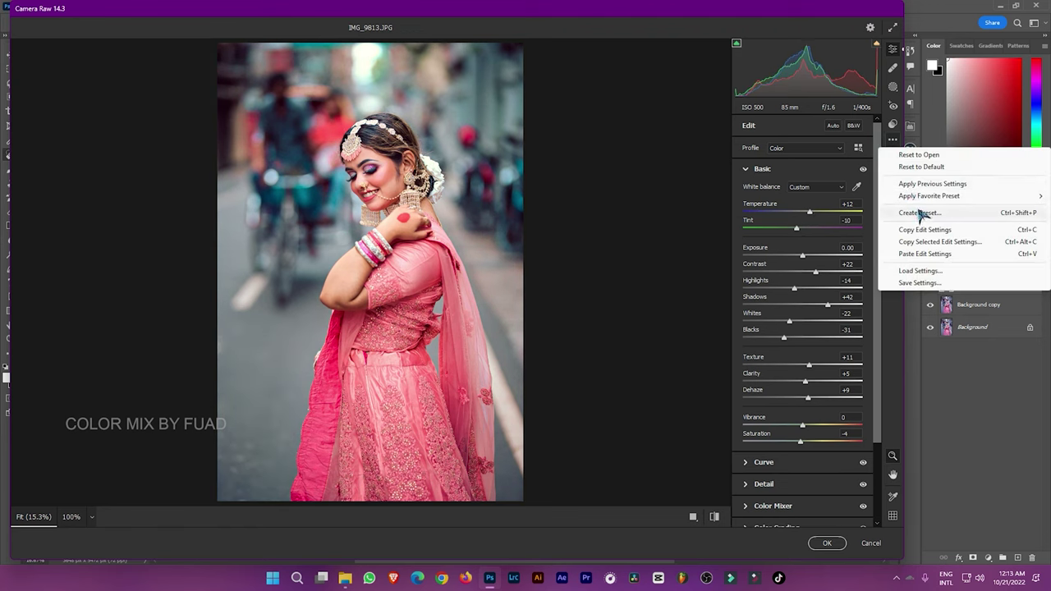
left_click(923, 211)
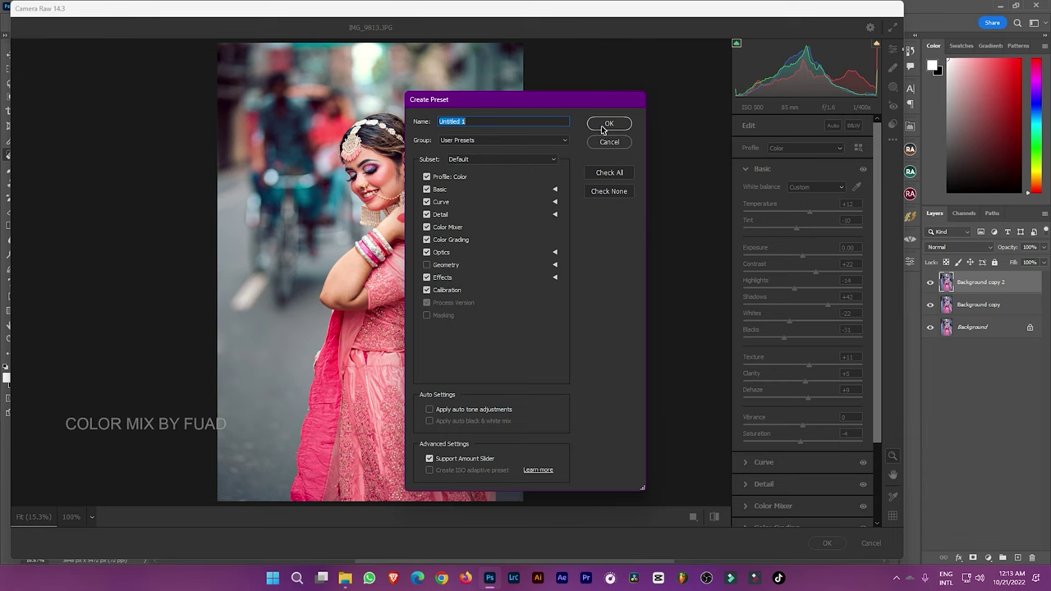
left_click(606, 124)
left_click(892, 140)
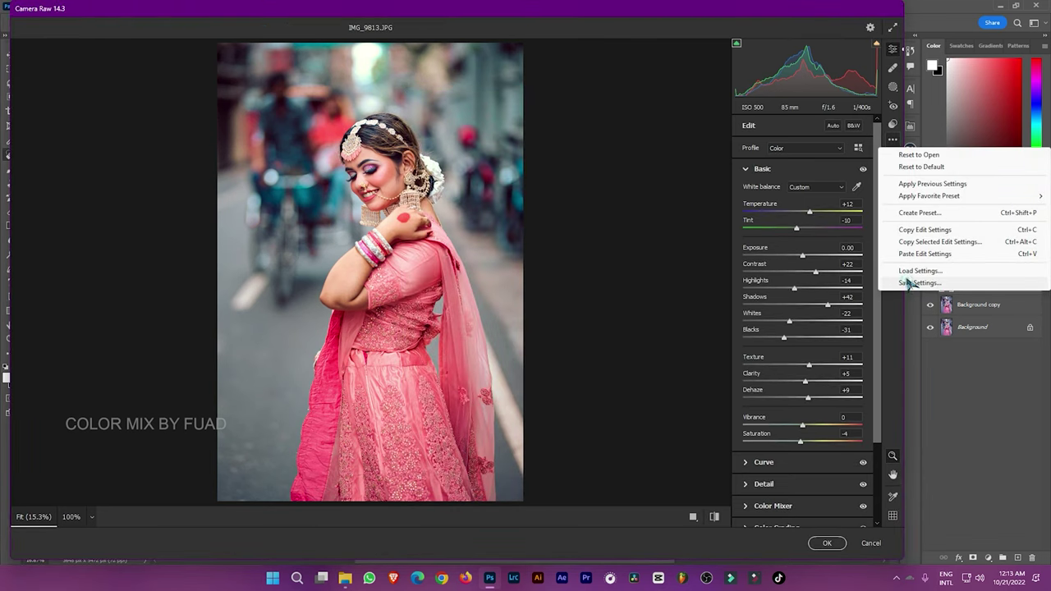
left_click(907, 282)
left_click(608, 151)
Save the Camera Raw settings to the Desktop as Blu
left_click(58, 113)
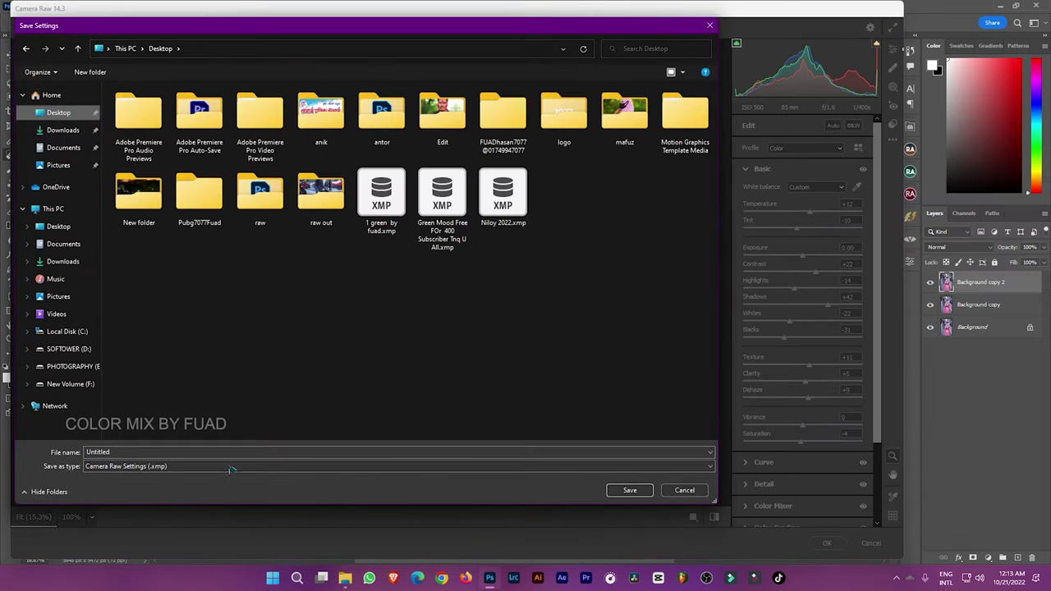
key("BackSpace")
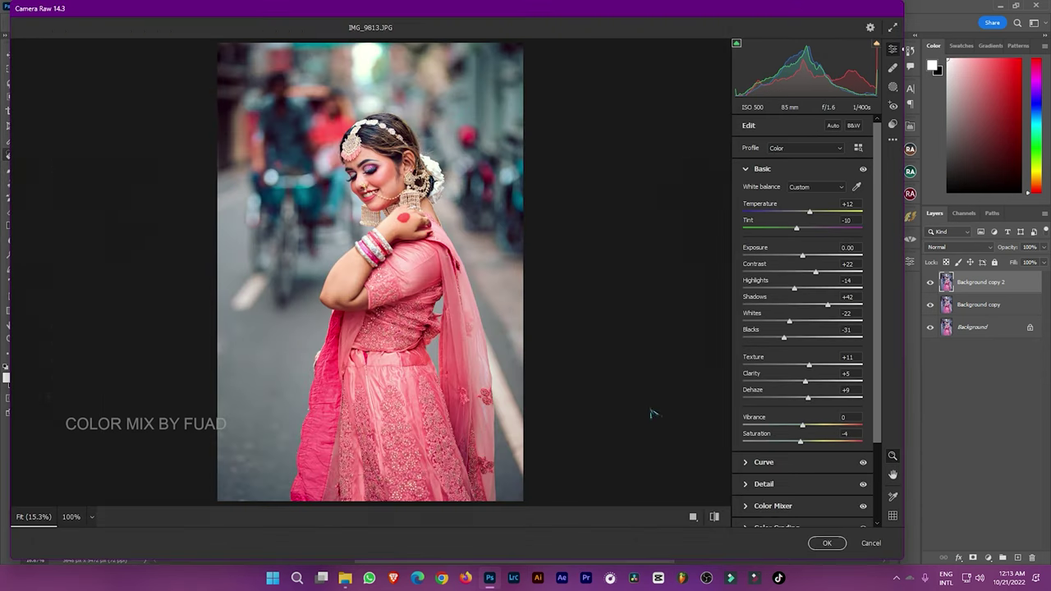
left_click(629, 490)
Apply the Camera Raw grade and flatten the image into one layer
left_click(828, 543)
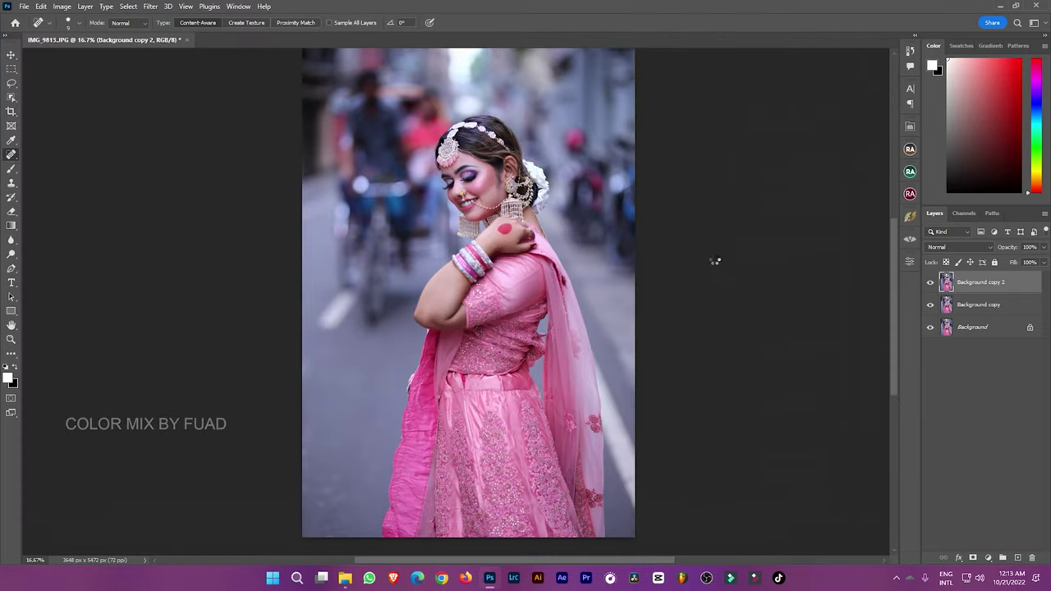
right_click(985, 292)
left_click(871, 424)
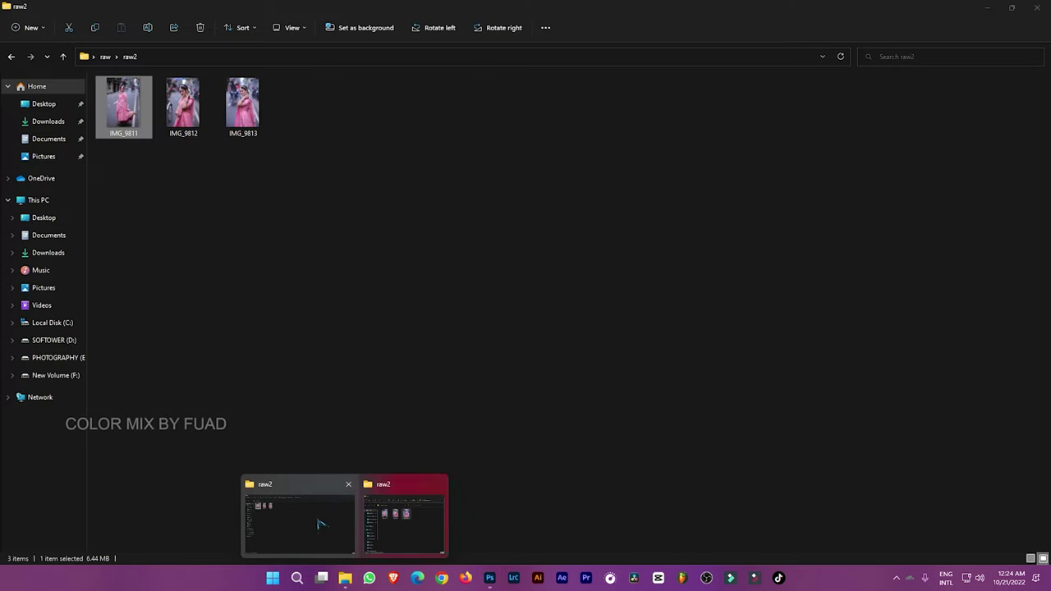
Open IMG_9811 from the raw2 folder in Photoshop
left_click(317, 520)
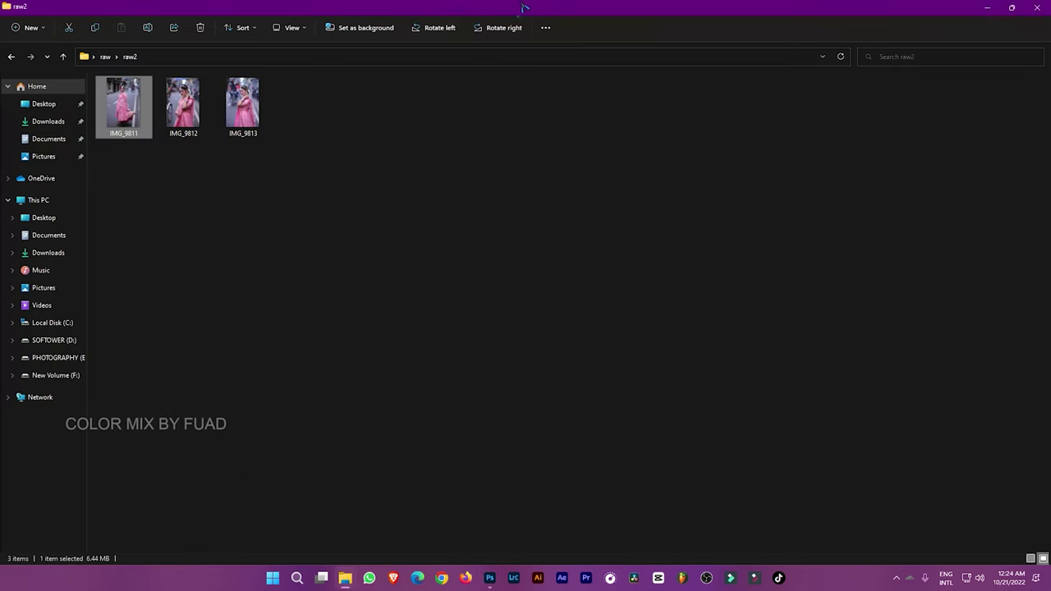
left_click_drag(525, 6, 691, 204)
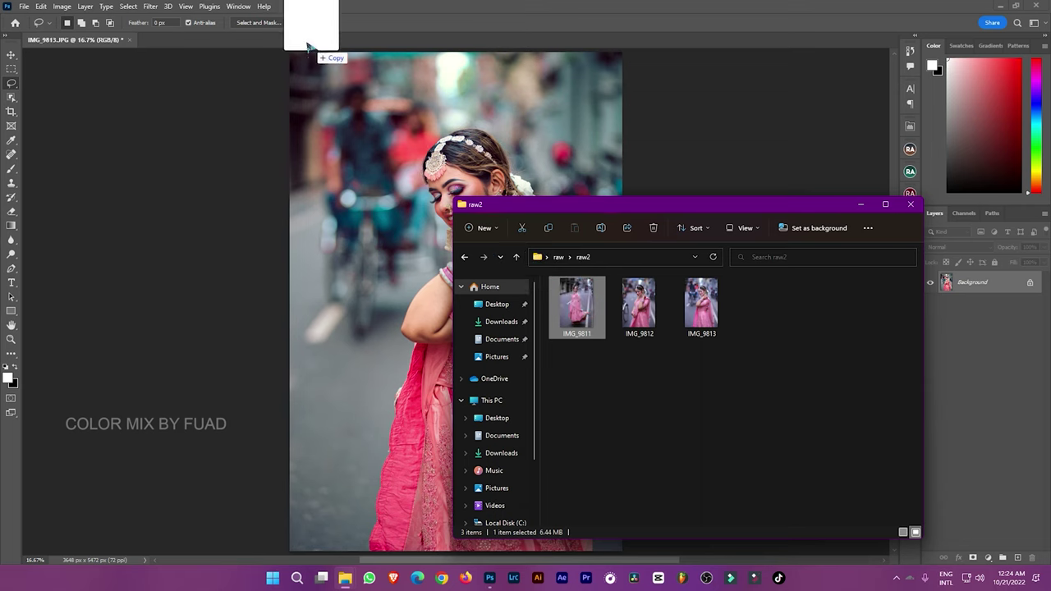
left_click_drag(576, 305, 295, 40)
Load the Blu.xmp settings in the Camera Raw Filter and apply them to IMG_9811
left_click(150, 7)
left_click(179, 87)
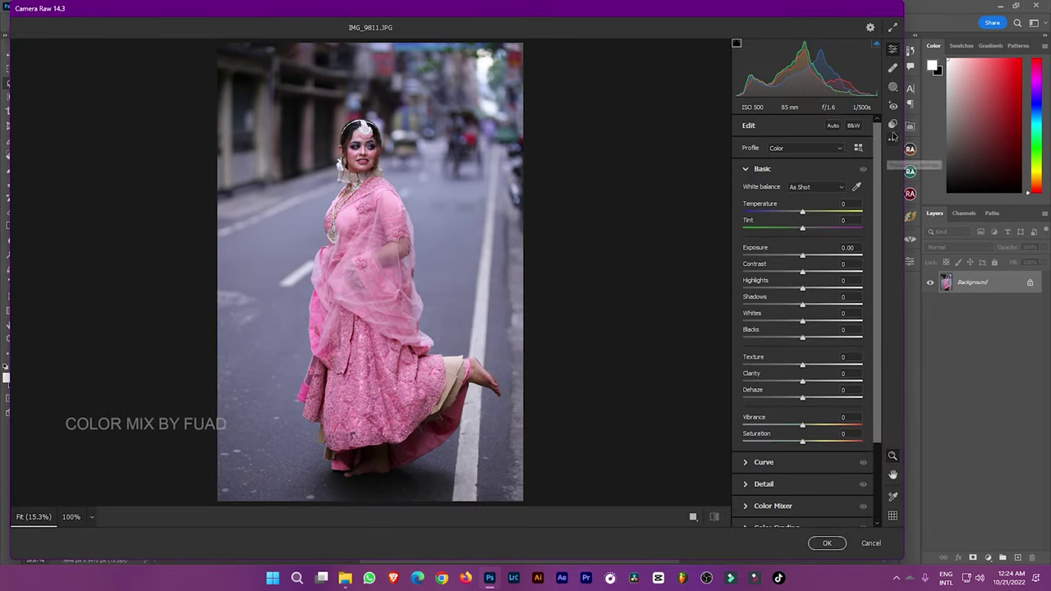
left_click(893, 127)
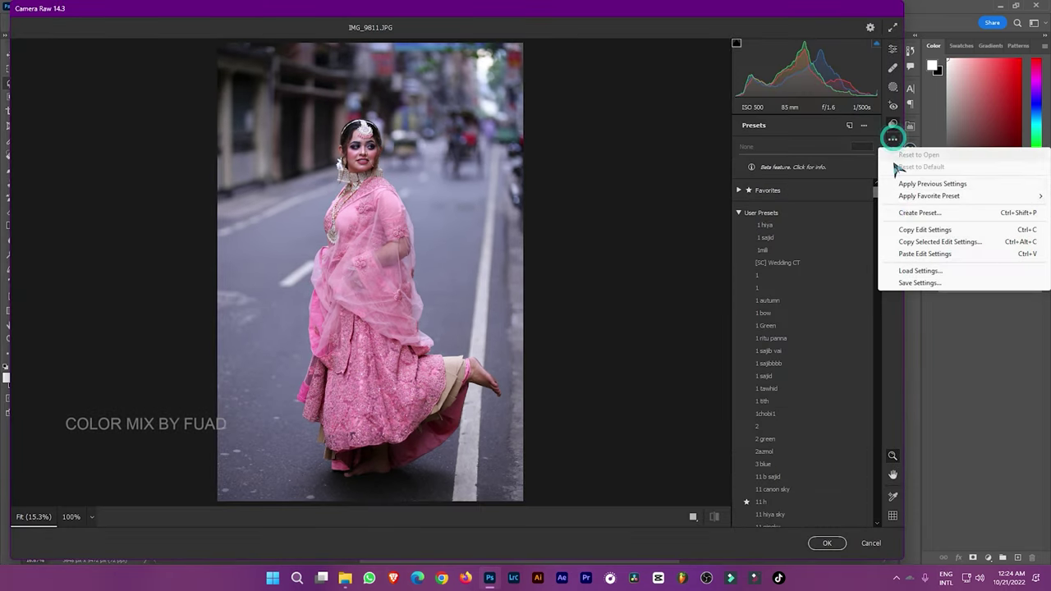
left_click(910, 271)
left_click(442, 202)
double_click(443, 202)
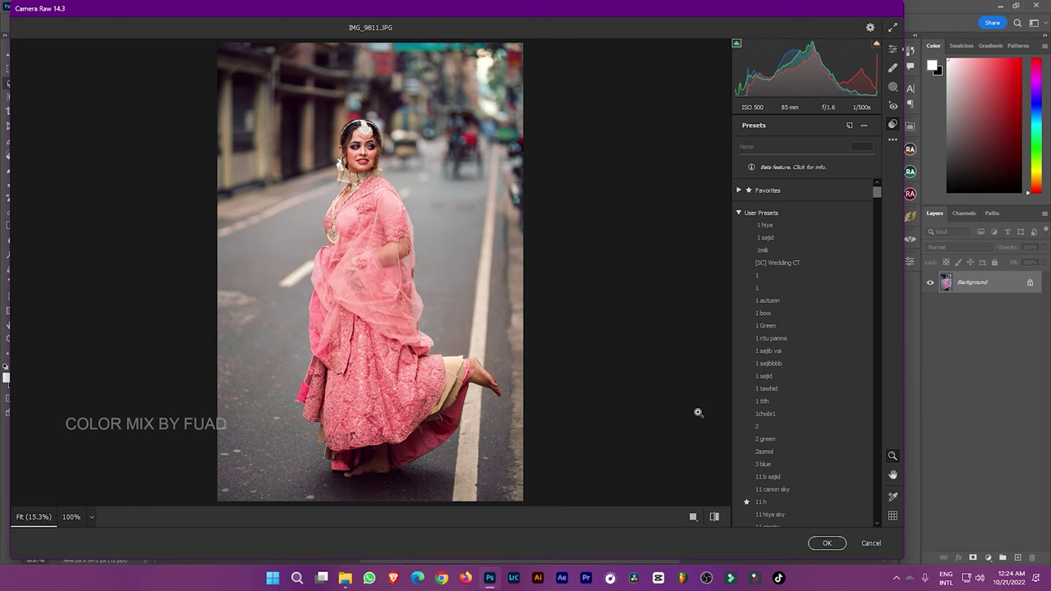
left_click(827, 542)
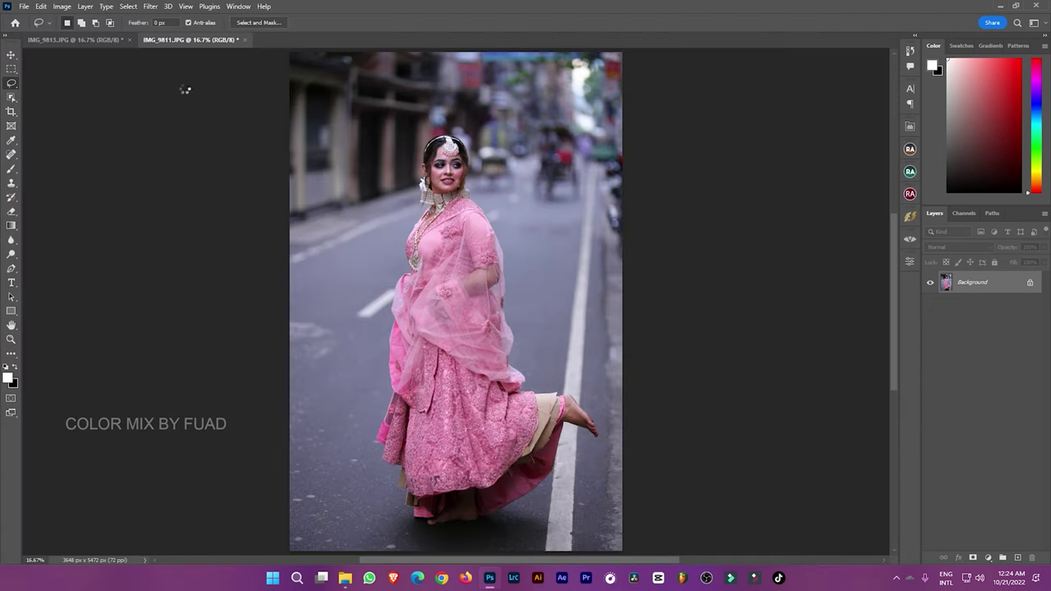
Close IMG_9811 without saving and open IMG_9812 from the raw2 folder
left_click(243, 40)
left_click(527, 215)
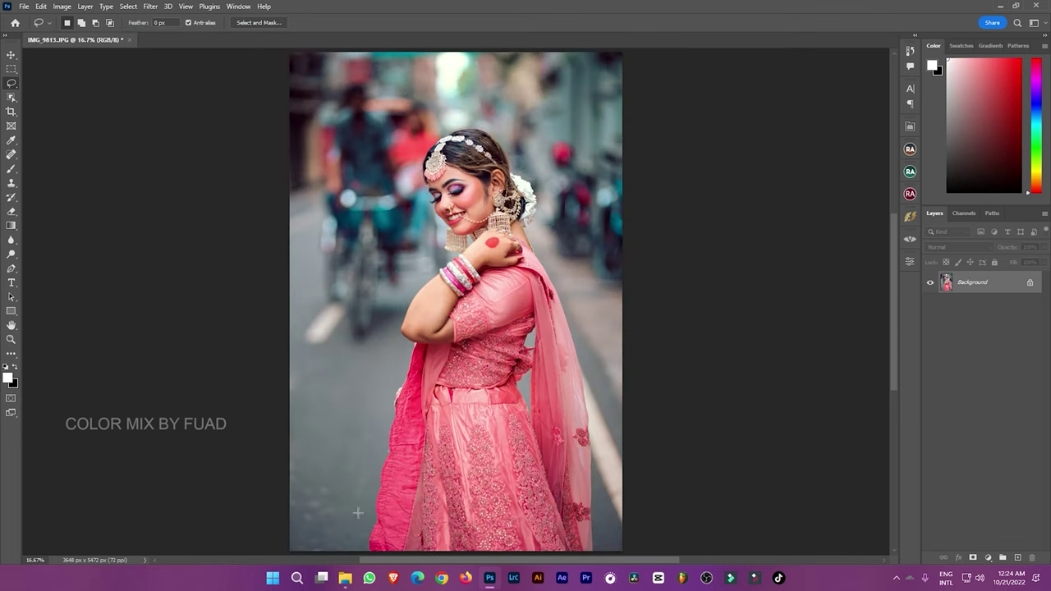
mouse_move(345, 578)
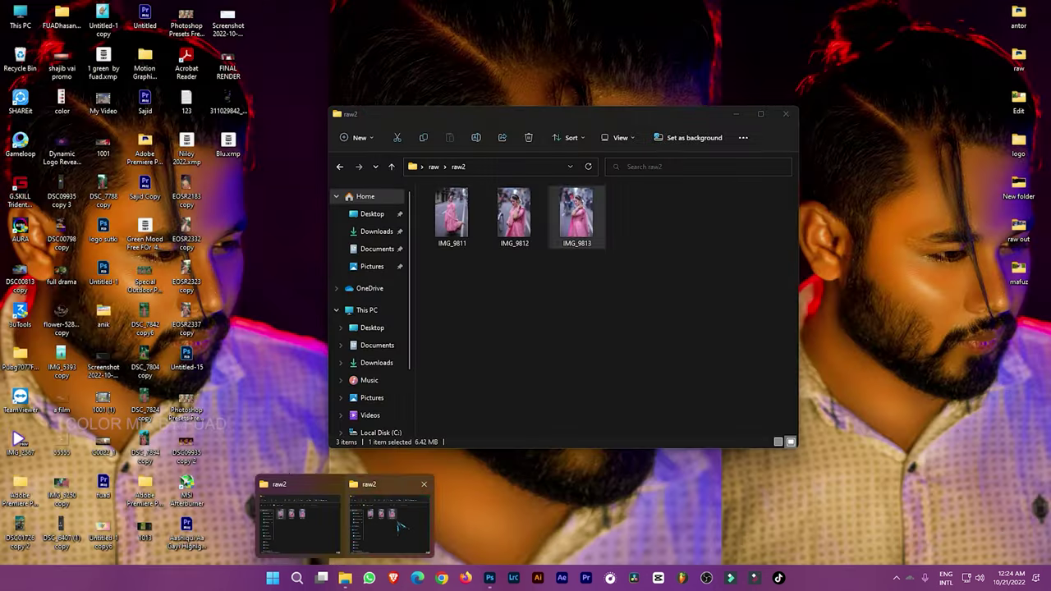
left_click(391, 513)
left_click_drag(576, 218, 310, 33)
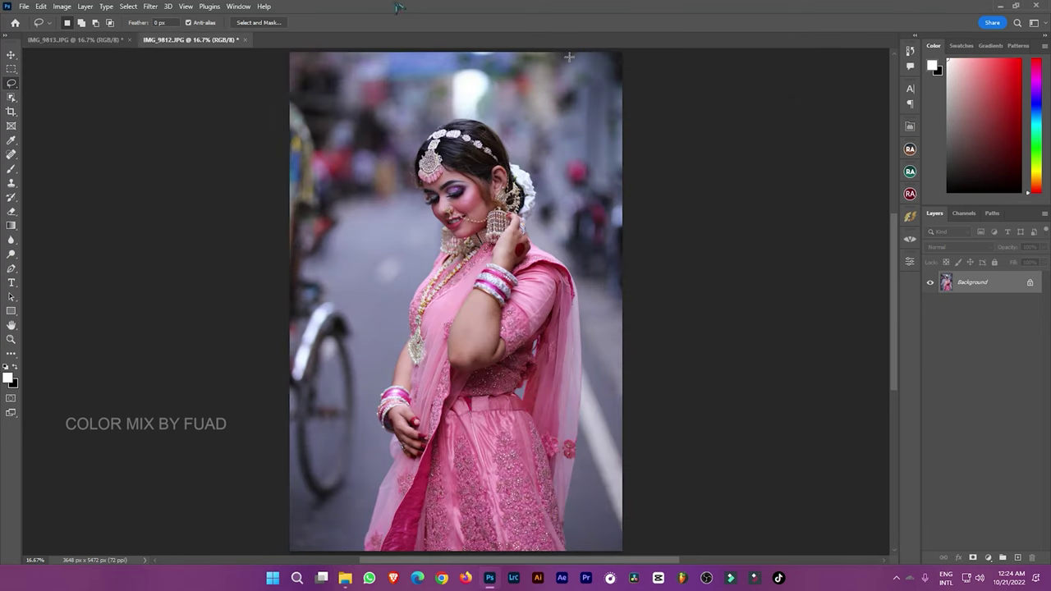
Apply the Camera Raw grade to IMG_9812, compare it with IMG_9813, then close it unsaved
left_click(149, 7)
left_click(179, 18)
left_click(92, 40)
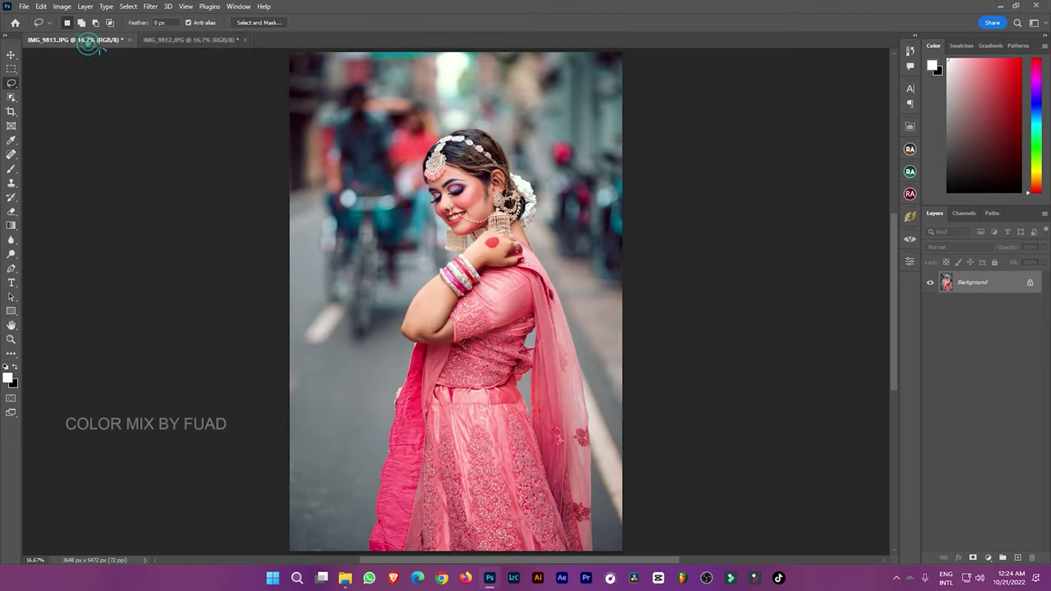
left_click(220, 40)
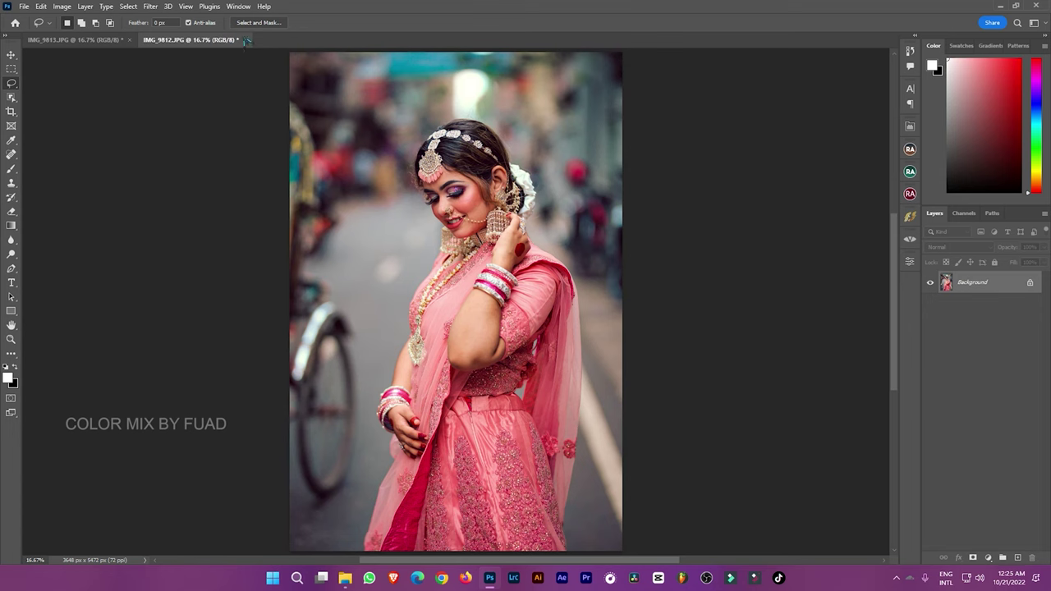
left_click(247, 40)
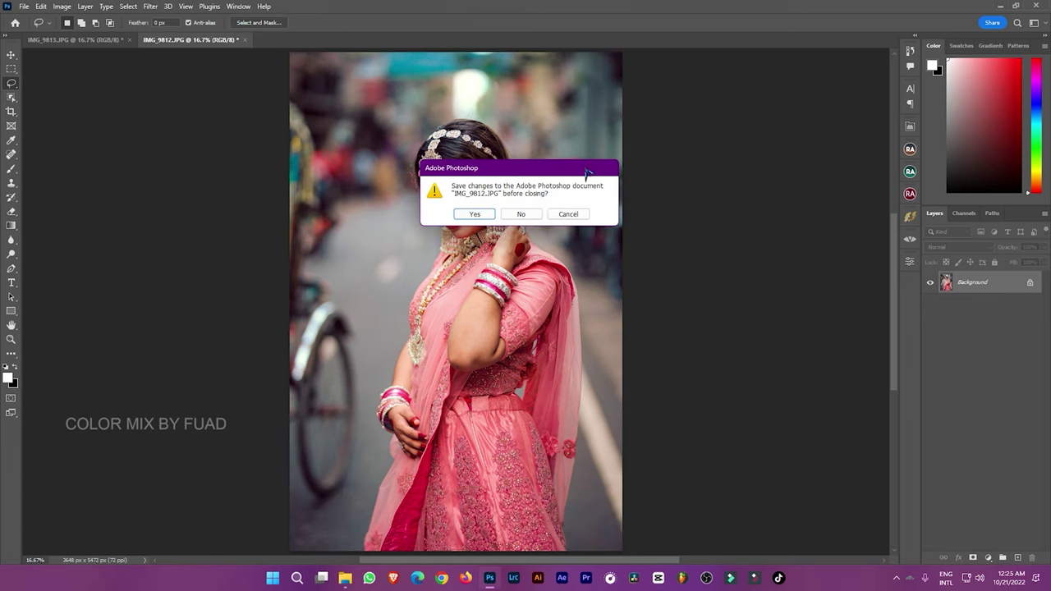
left_click(521, 214)
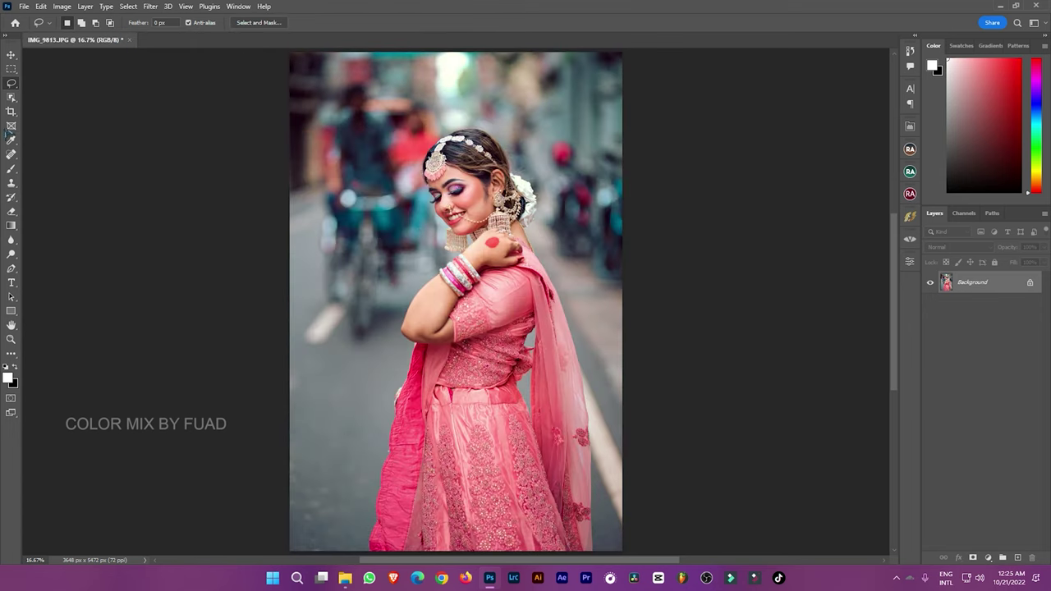
Switch to the Mixer Brush and duplicate the photo into Layer 1 and Layer 1 copy
left_click(15, 261)
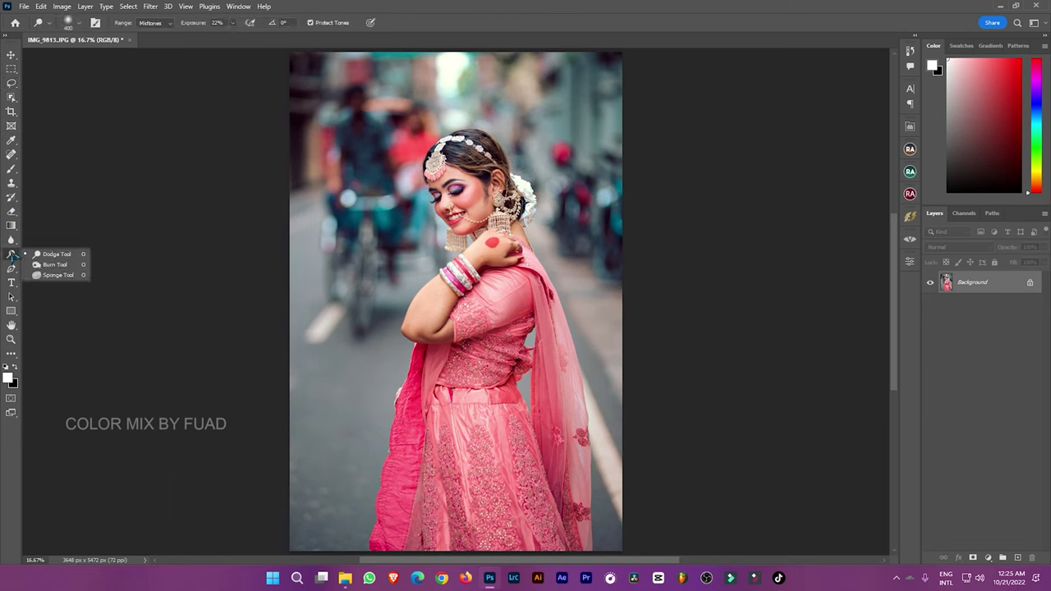
left_click(13, 169)
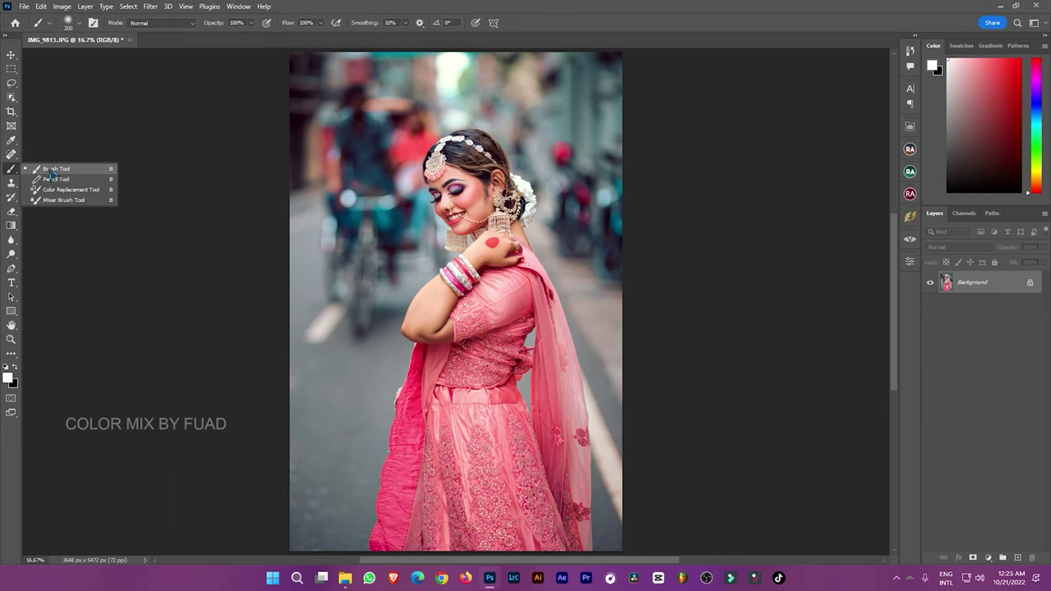
left_click(48, 199)
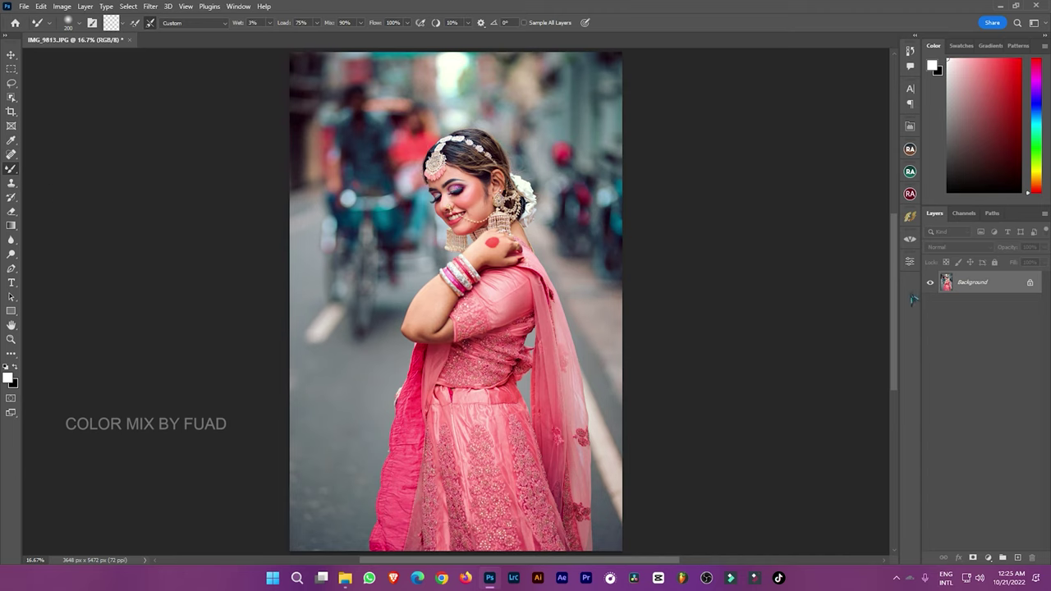
key("ctrl+j")
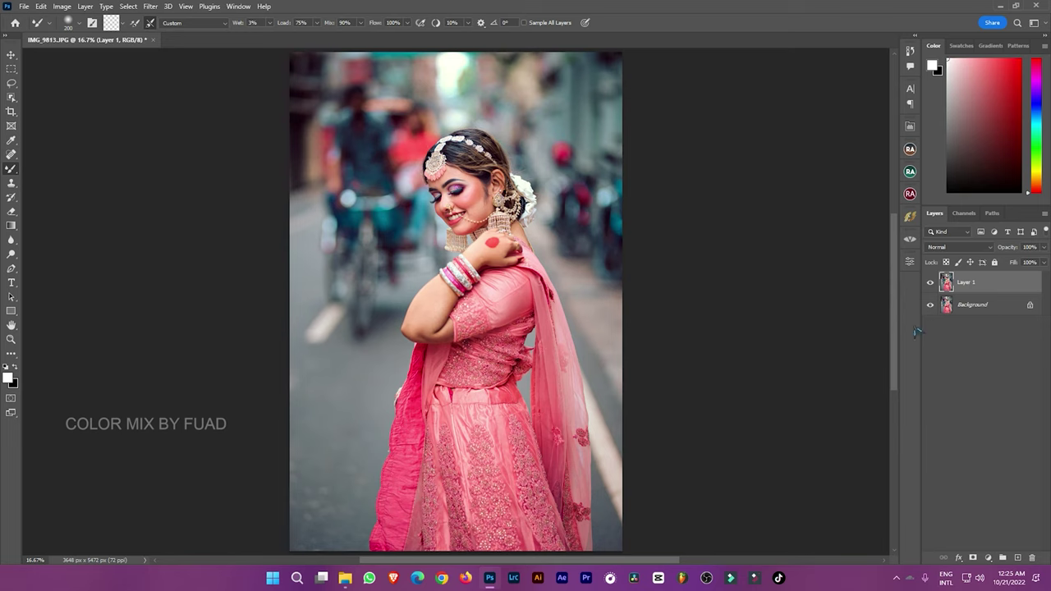
key("ctrl+j")
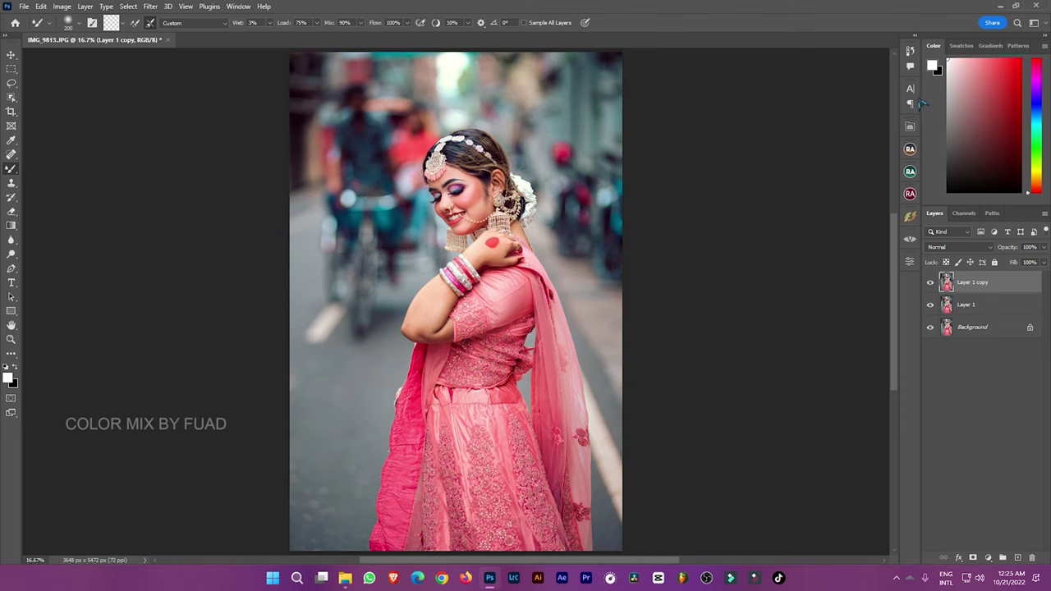
left_click(910, 126)
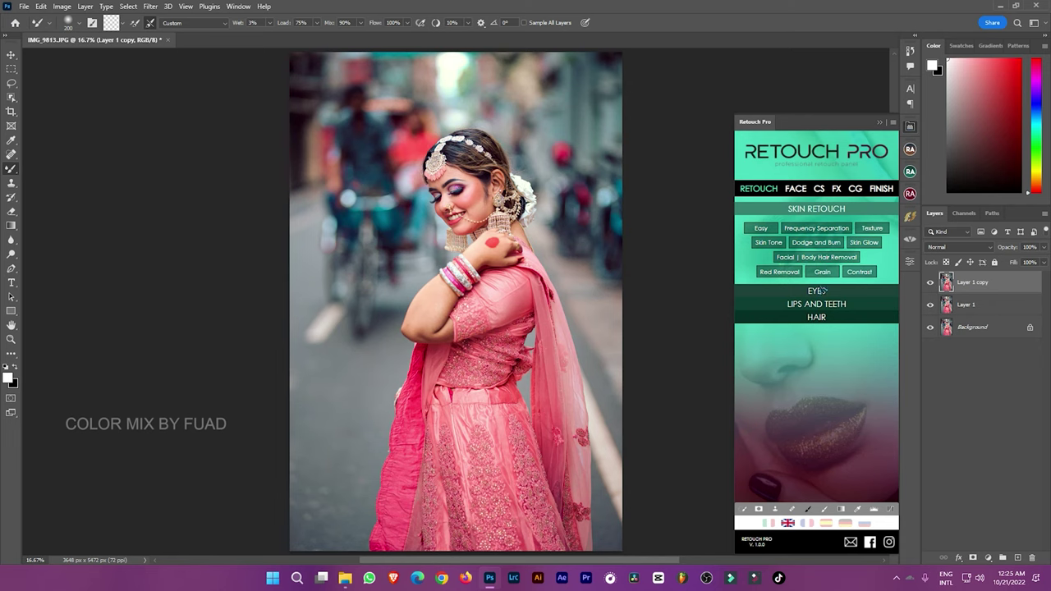
Run Retouch Pro's Frequency Separation and select the Low frequency layer
left_click(815, 229)
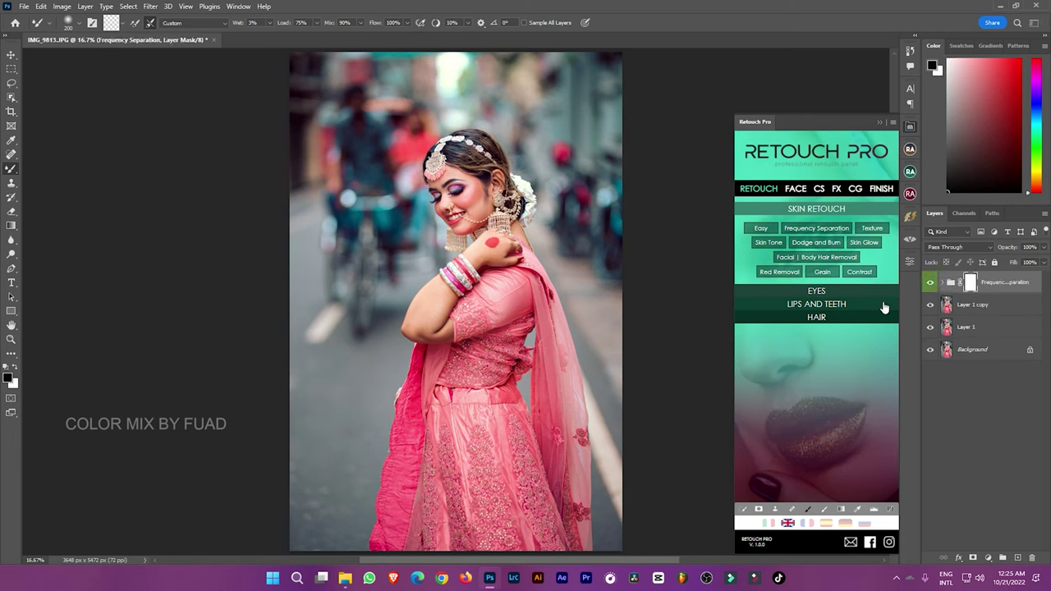
left_click(969, 327)
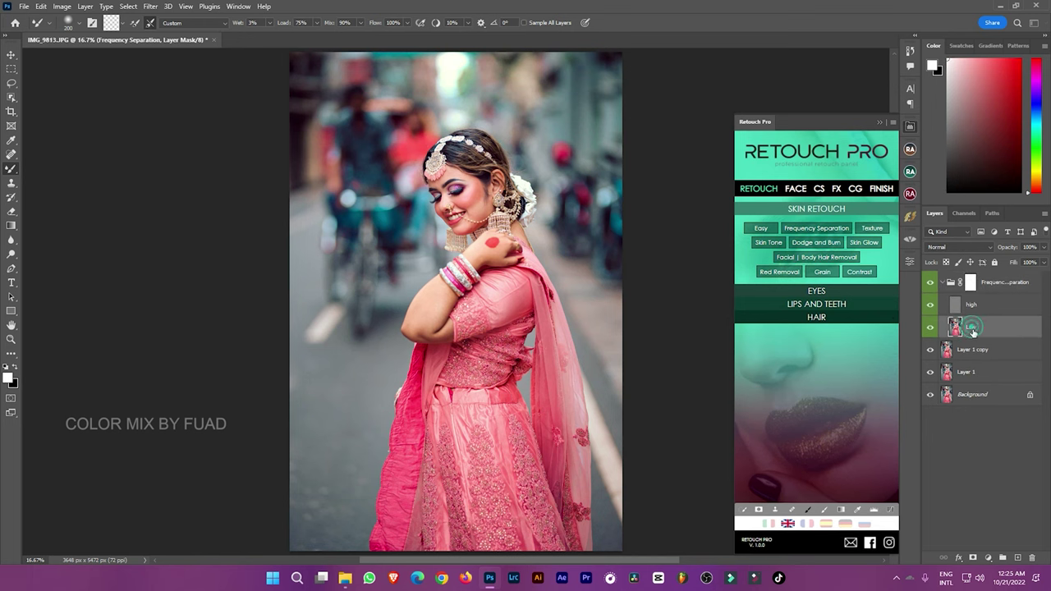
scroll(496, 179, "up", 3)
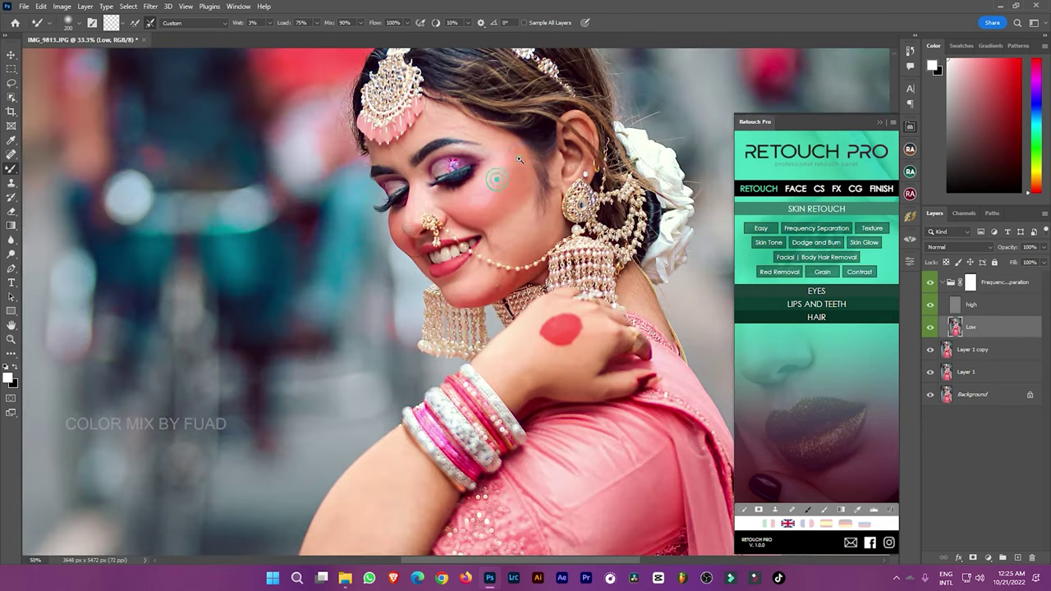
scroll(502, 246, "up", 2)
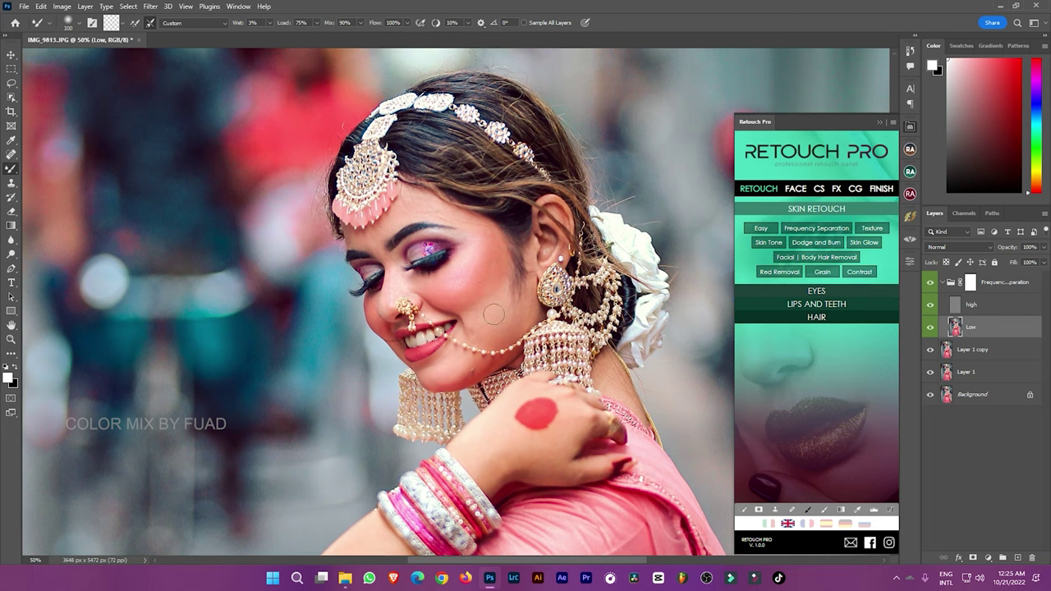
Smooth the cheek's skin tone and blend a speck near the brow on the Low layer
left_click_drag(498, 274, 507, 326)
left_click(387, 229)
key("ctrl+minus")
key("ctrl+minus")
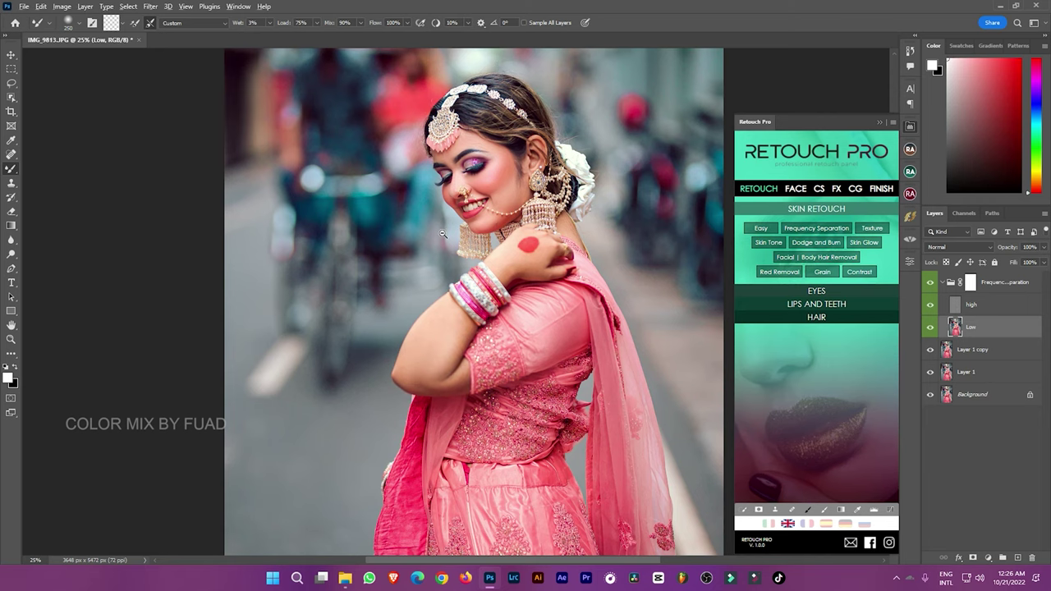
scroll(443, 234, "down", 1)
scroll(447, 234, "down", 1)
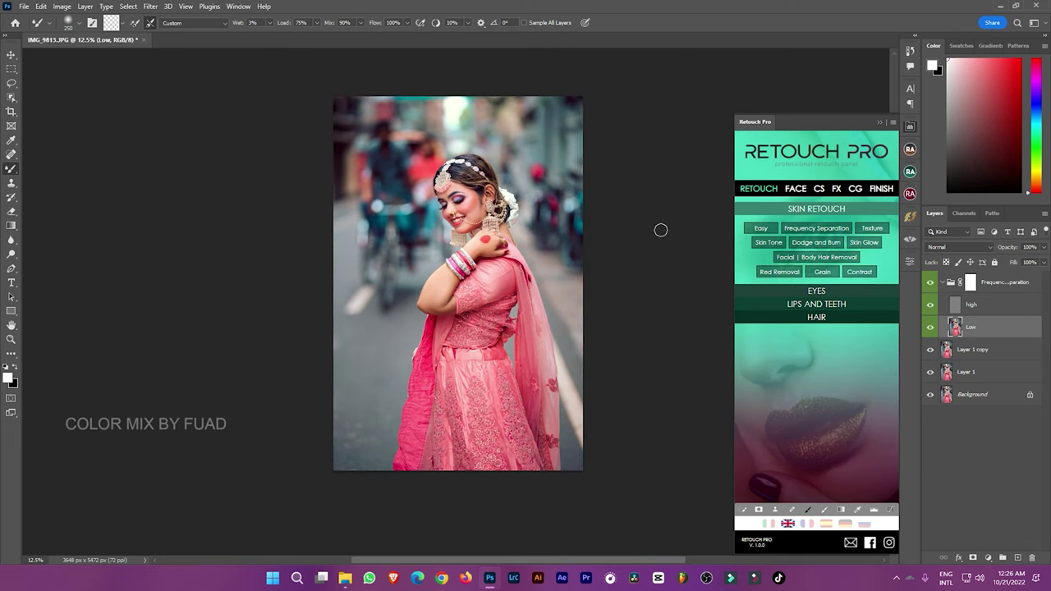
Merge the Frequency Separation group into one layer and duplicate it
left_click(939, 283)
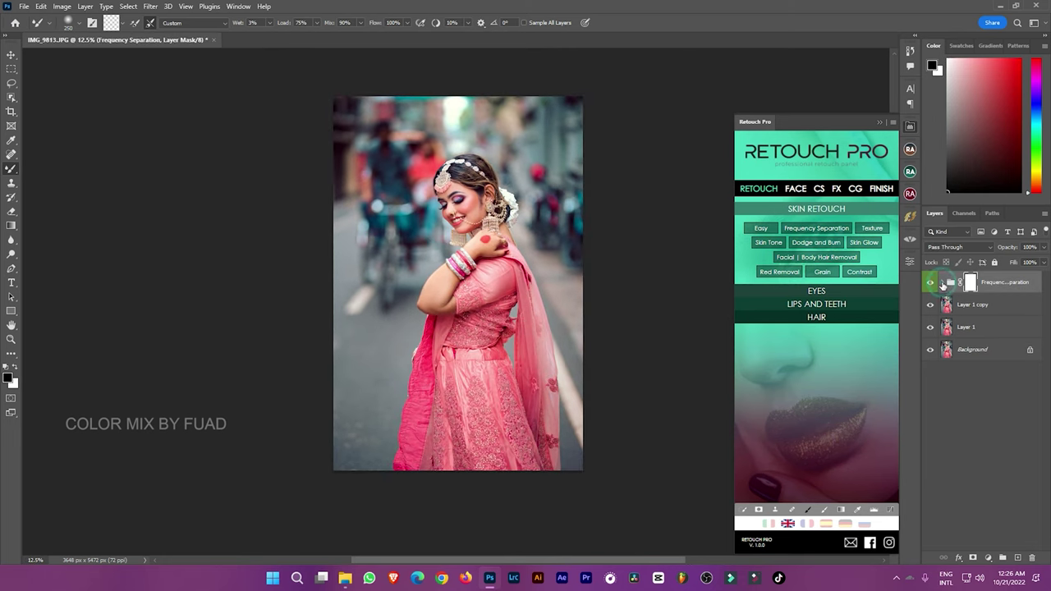
right_click(965, 305)
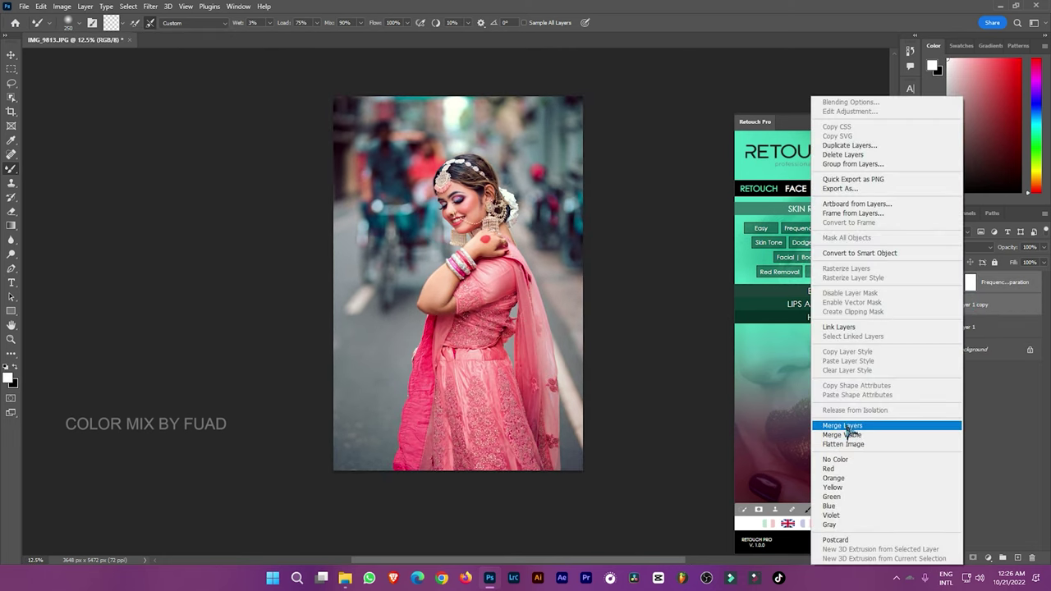
left_click(851, 433)
key("ctrl+j")
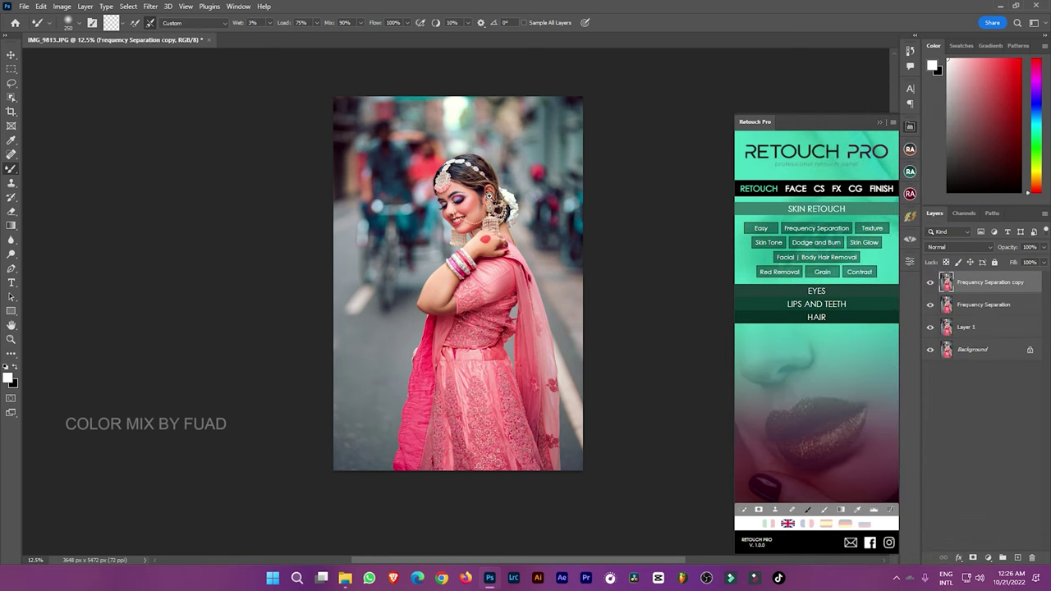
Heal two chin blemishes with a smaller Spot Healing Brush, then duplicate the layer again
scroll(395, 258, "up", 1)
scroll(394, 258, "up", 2)
scroll(395, 258, "up", 1)
scroll(395, 258, "up", 1)
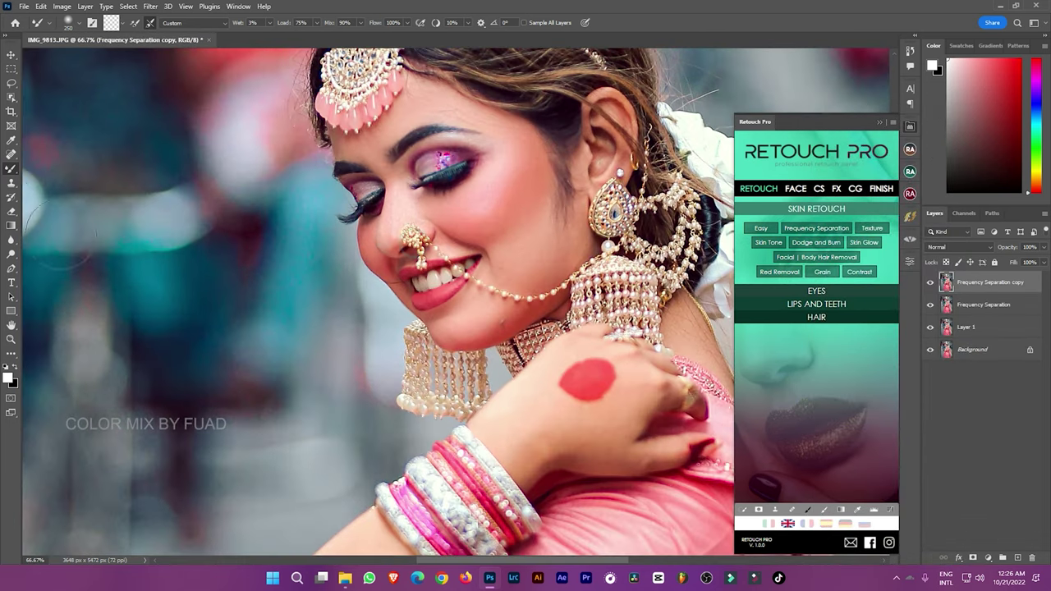
left_click(12, 154)
key("bracketleft")
key("bracketleft")
key("bracketleft")
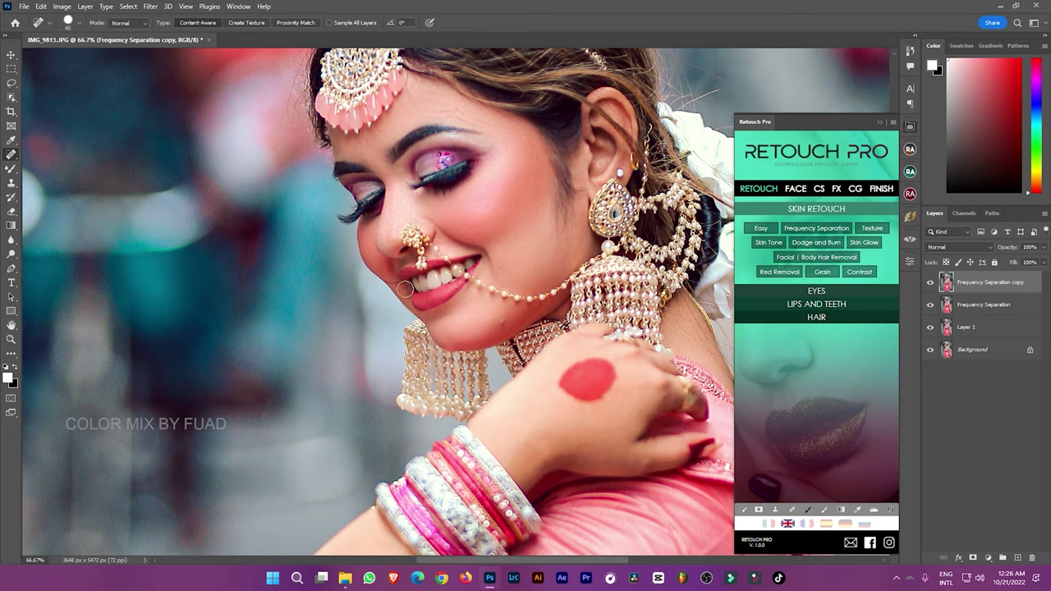
left_click(394, 282)
left_click(501, 324)
left_click_drag(1018, 288, 1003, 558)
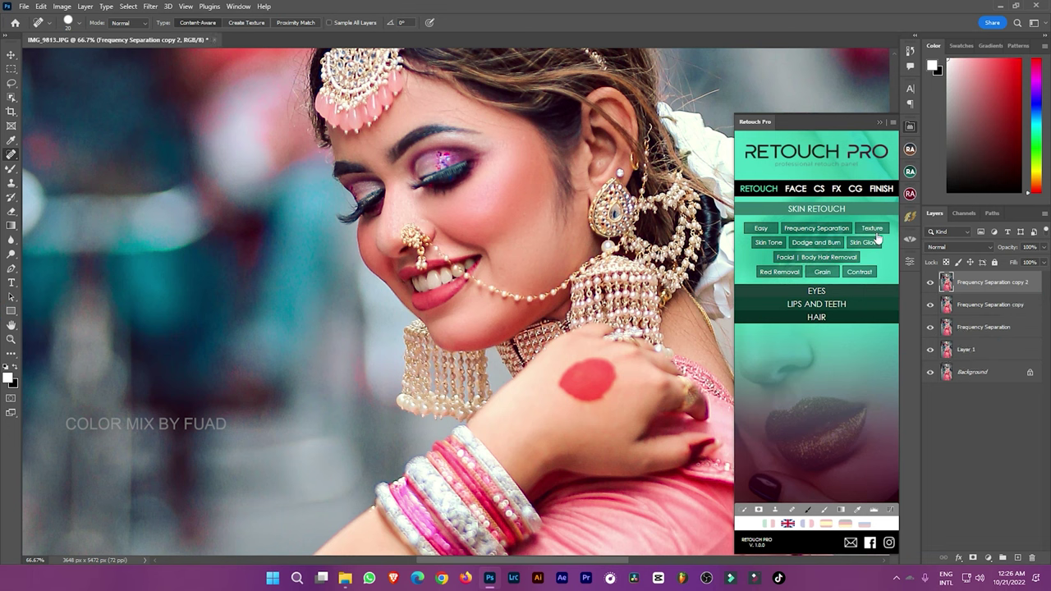
Add a Dodge & Burn group and set a white Brush at 72% opacity, 53% flow, size 70
left_click(774, 244)
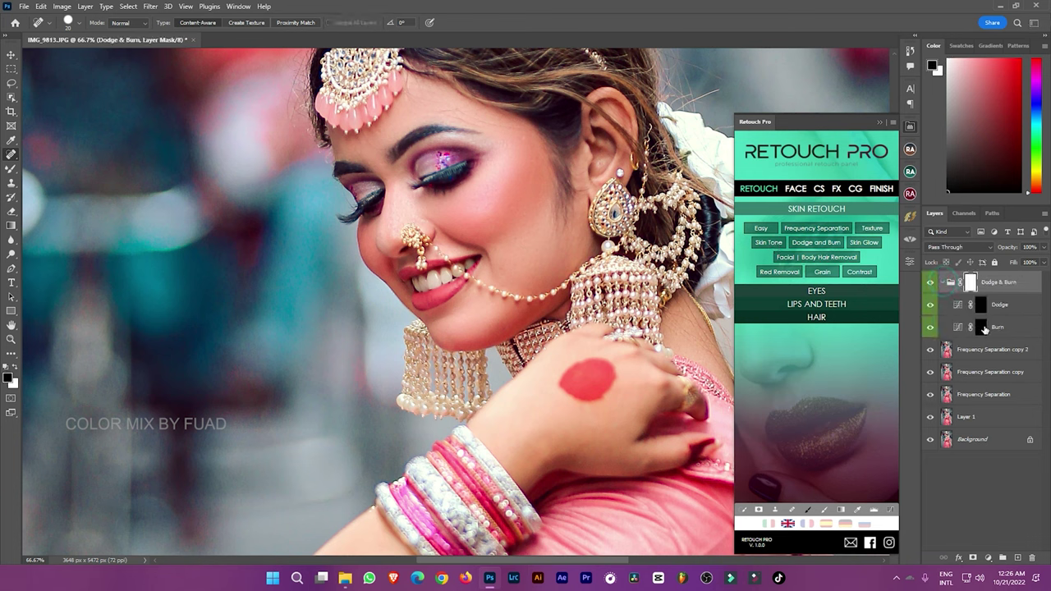
right_click(11, 168)
left_click(57, 175)
left_click_drag(208, 27, 187, 27)
left_click_drag(290, 25, 212, 23)
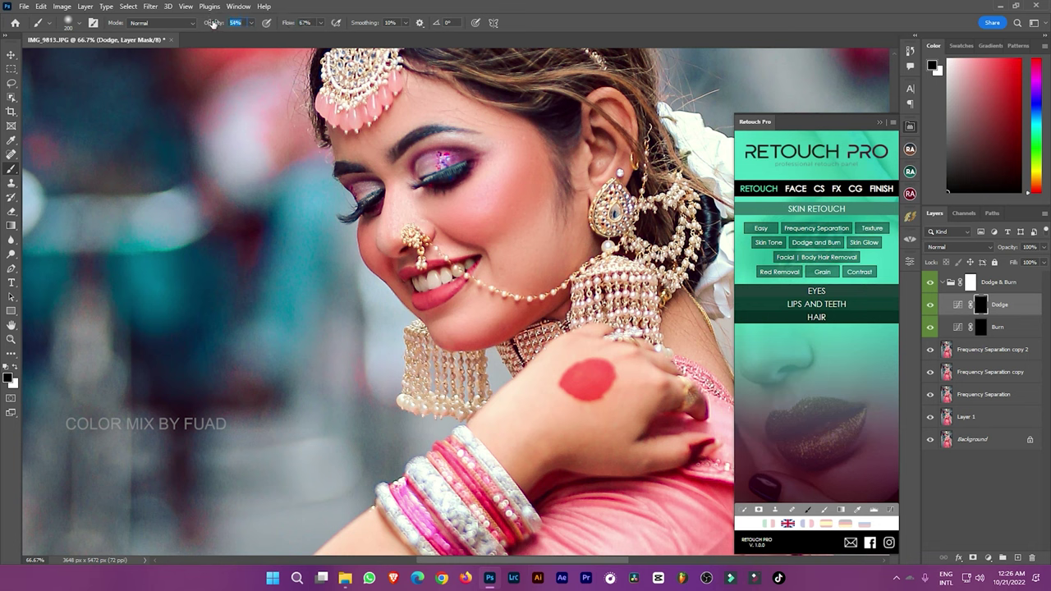
left_click_drag(288, 25, 275, 23)
left_click(14, 367)
key("bracketleft")
key("bracketleft")
key("bracketleft")
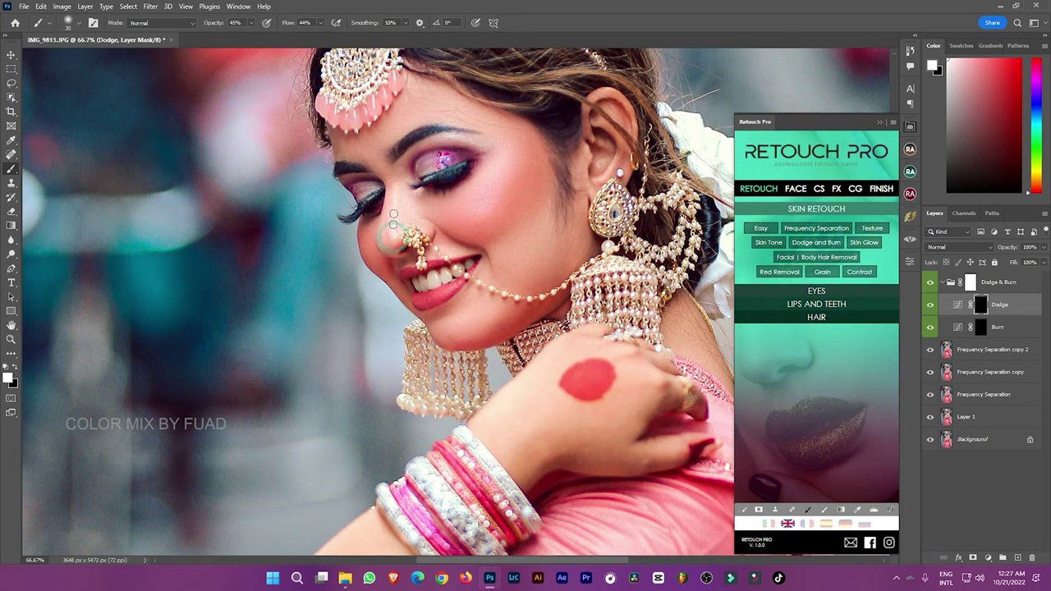
Paint the Dodge and Burn masks to brighten the nose tip and lighten the cheek
left_click_drag(392, 239, 395, 218)
left_click(979, 326)
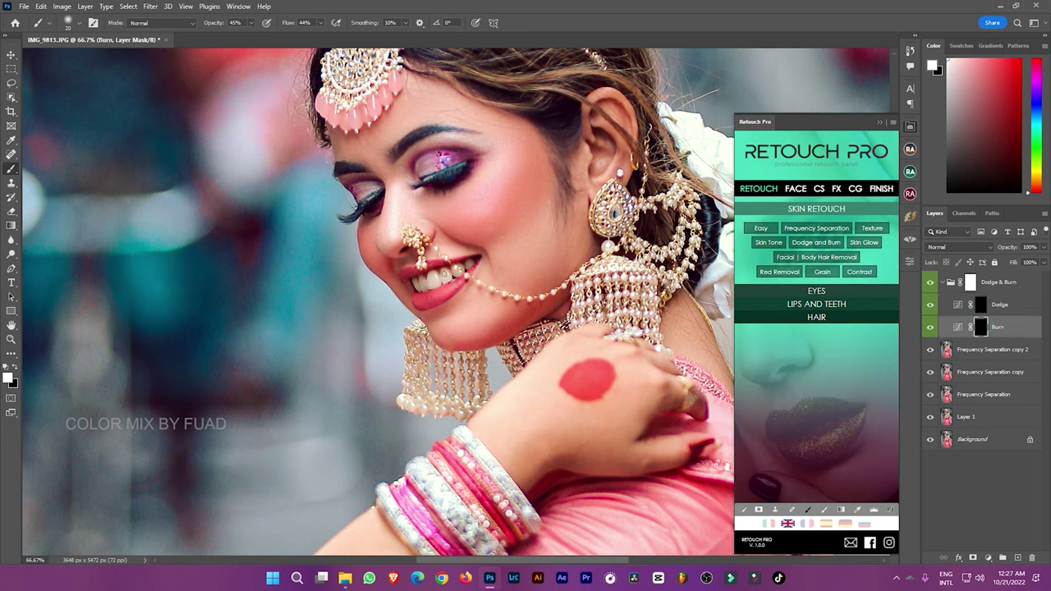
left_click(391, 240, "alt")
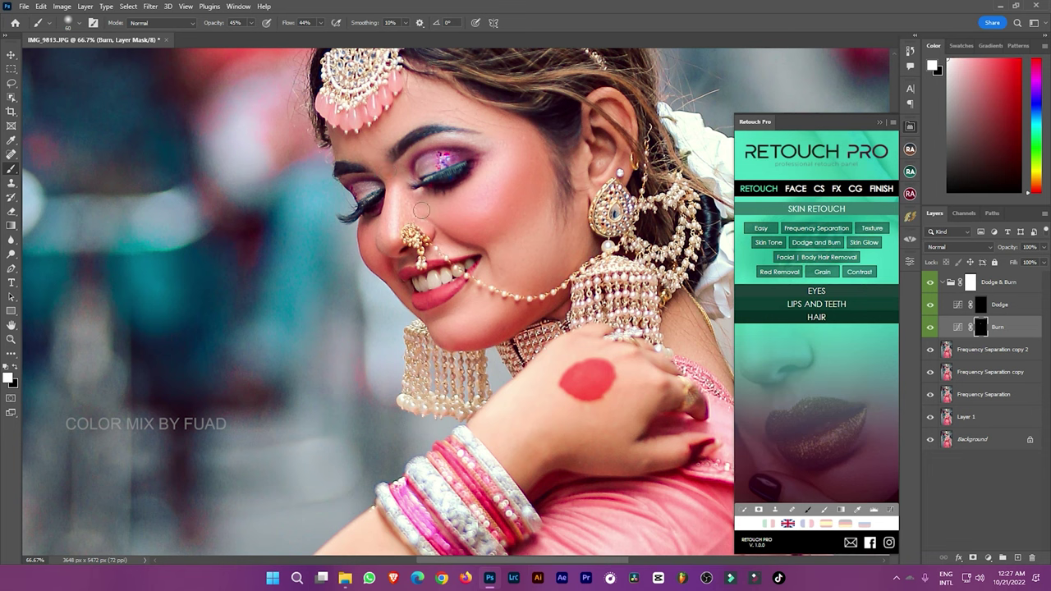
key("bracketright")
key("bracketright")
key("bracketright")
key("bracketright")
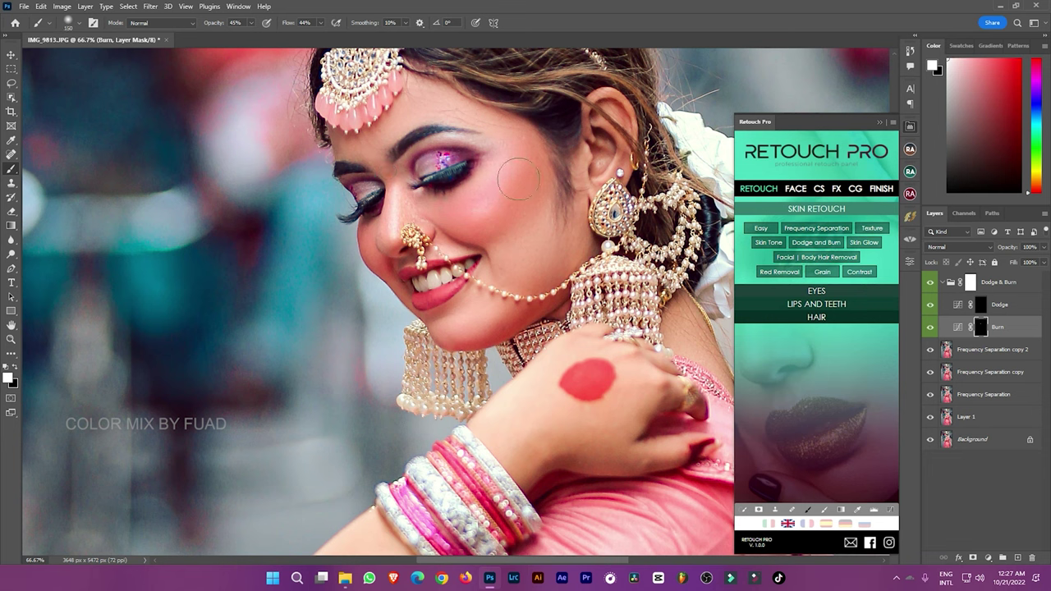
key("bracketright")
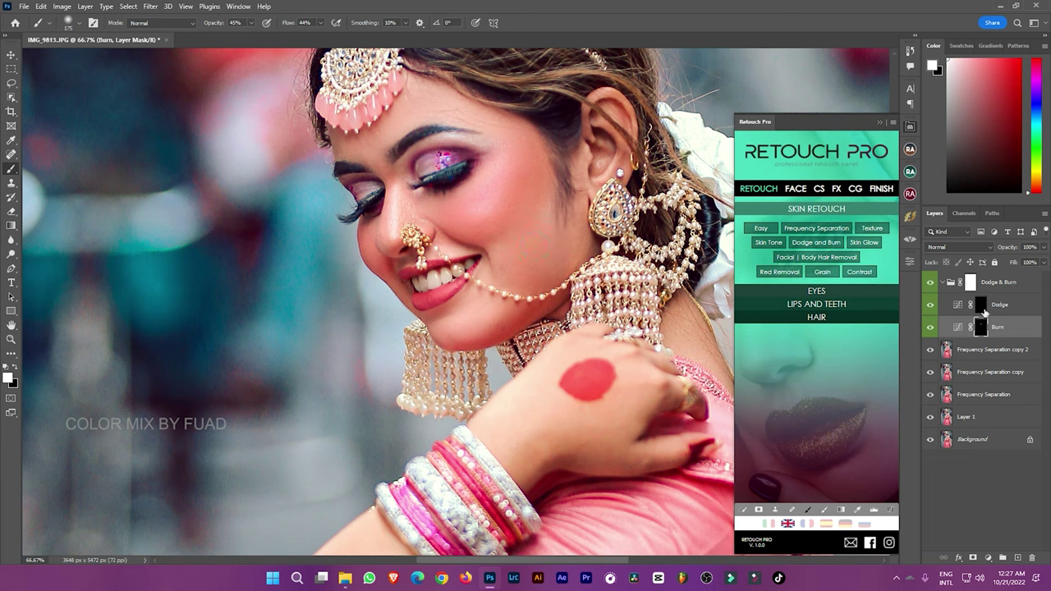
left_click(982, 307)
key("bracketleft")
key("bracketleft")
key("bracketleft")
left_click_drag(469, 214, 492, 188)
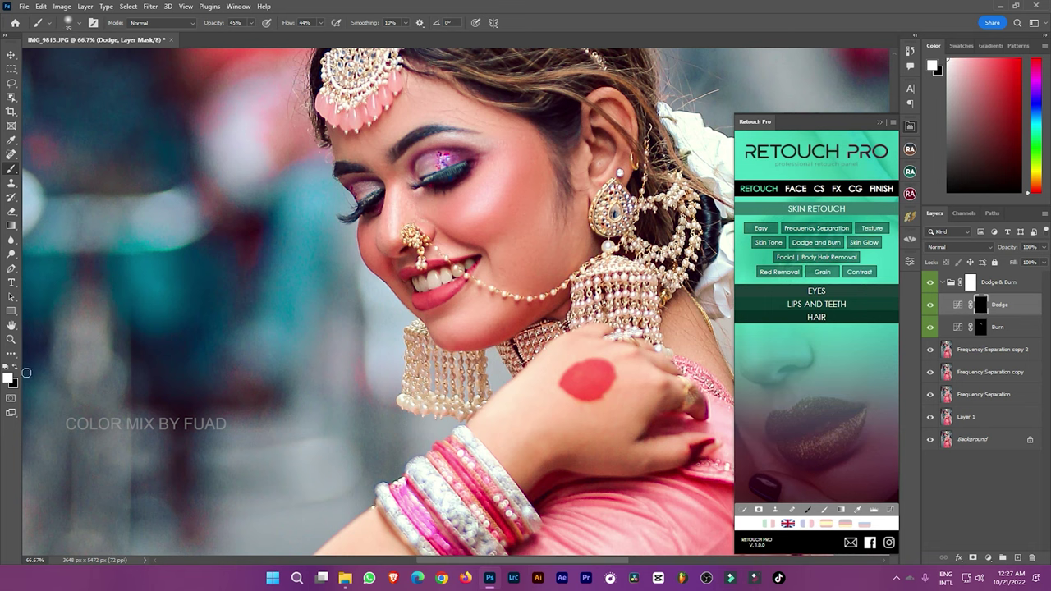
left_click(1016, 325)
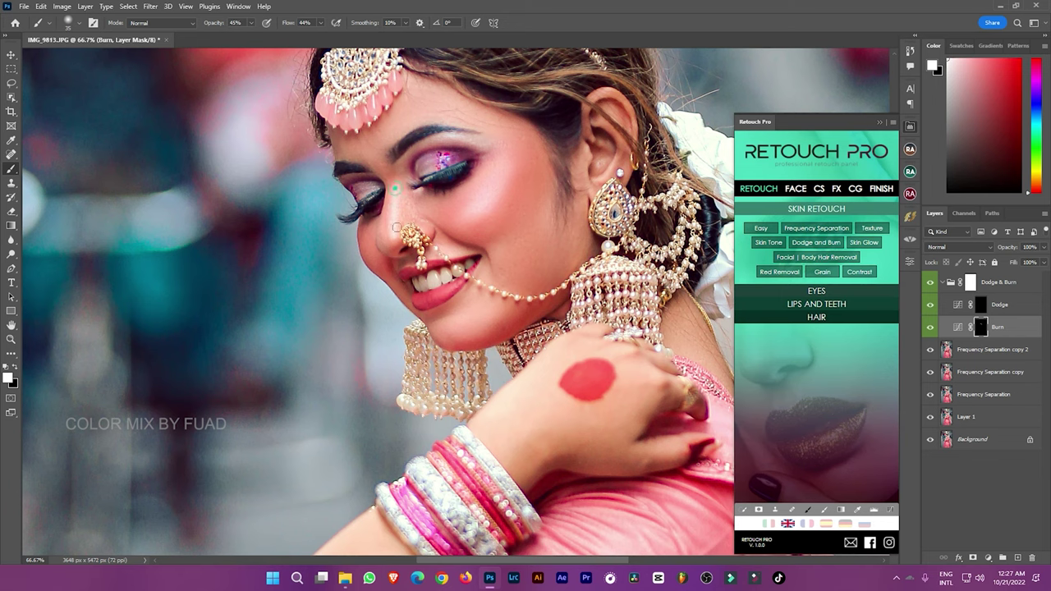
Merge the Dodge & Burn group into one layer, duplicate it, and save as IMG_9813.psd
scroll(423, 198, "down", 3)
scroll(460, 189, "down", 3)
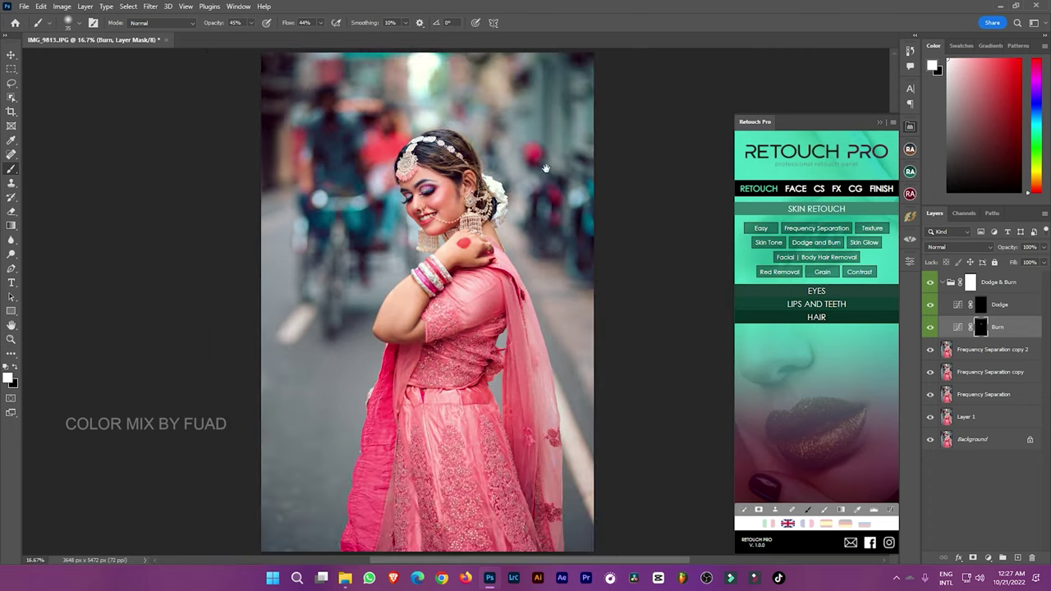
scroll(511, 180, "down", 1)
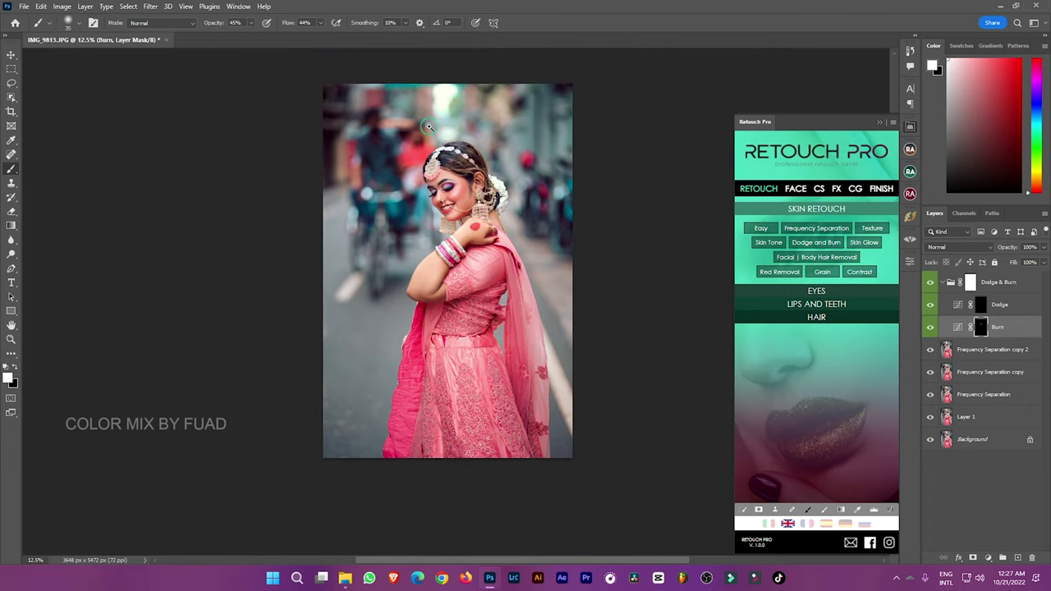
scroll(429, 127, "up", 1)
left_click(949, 282)
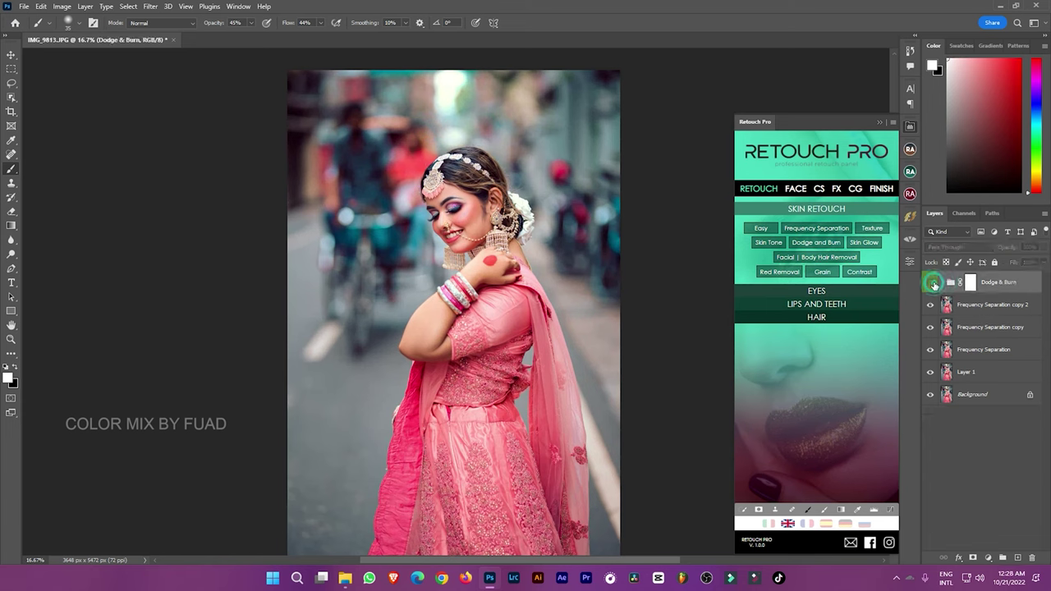
right_click(991, 312)
left_click(878, 432)
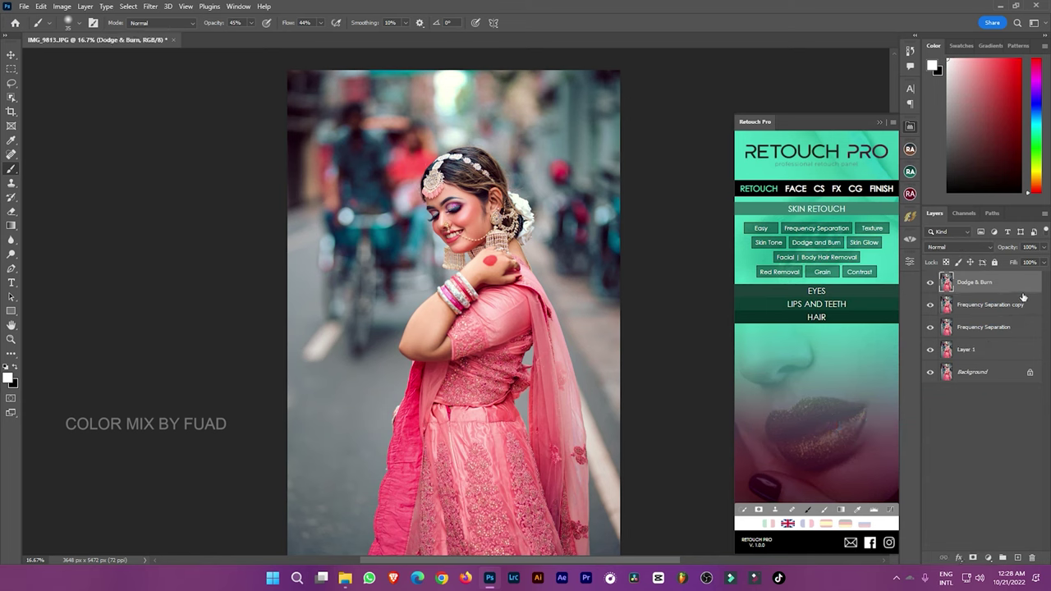
left_click_drag(1010, 288, 1002, 557)
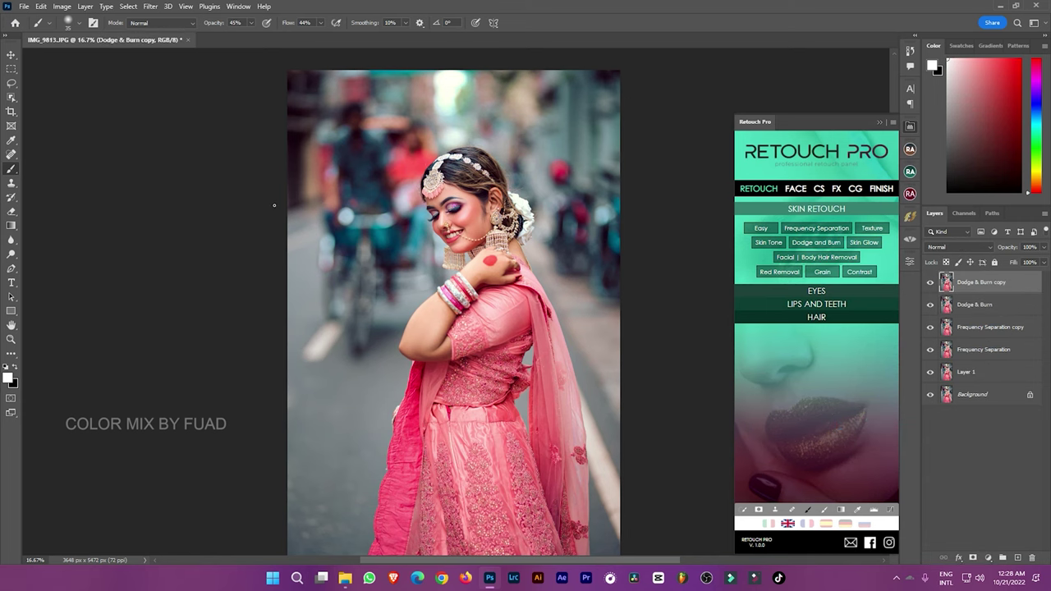
left_click_drag(610, 319, 613, 307)
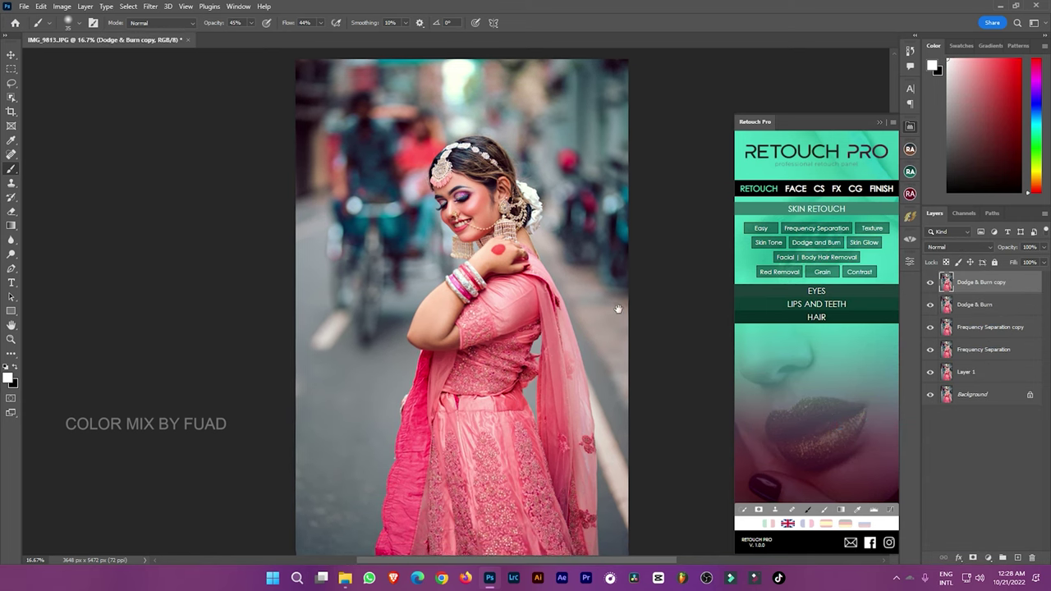
key("ctrl+s")
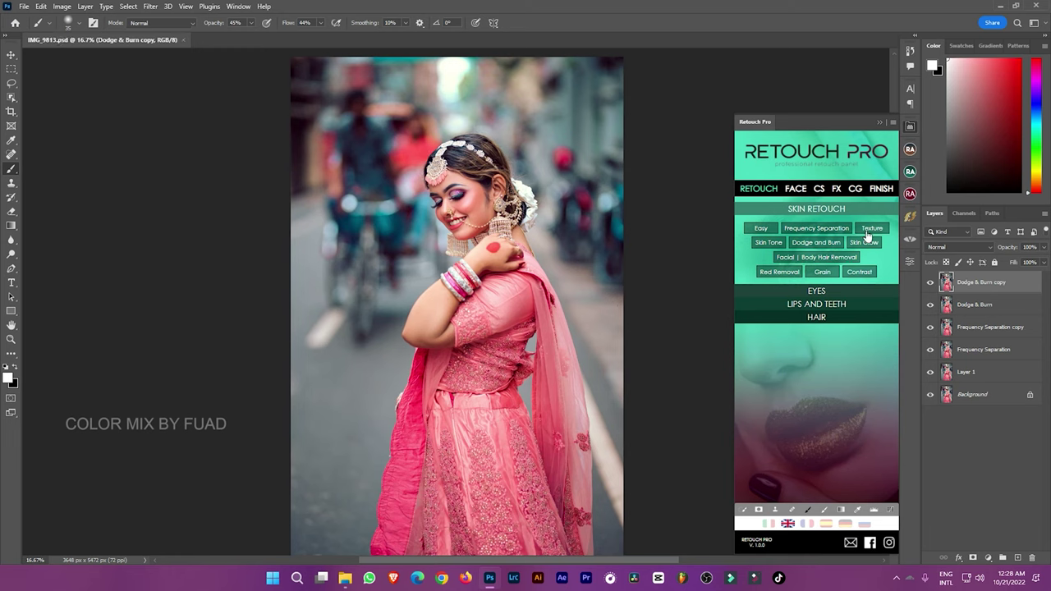
Add a Skin Texture group and paint it onto the face, resizing the brush between 90 and 125
left_click(868, 236)
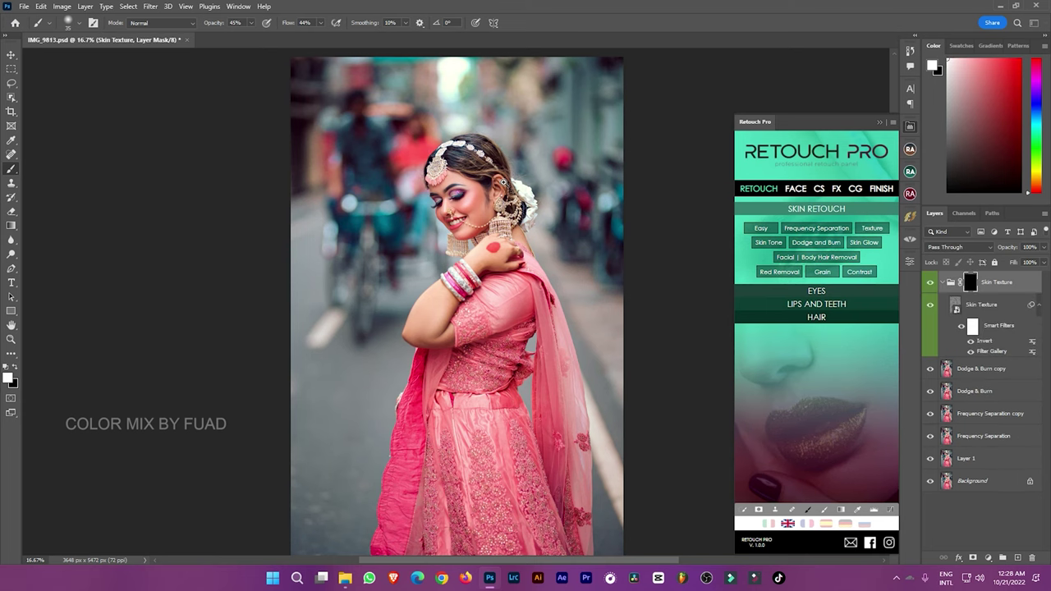
scroll(502, 181, "up", 2)
scroll(455, 163, "up", 1)
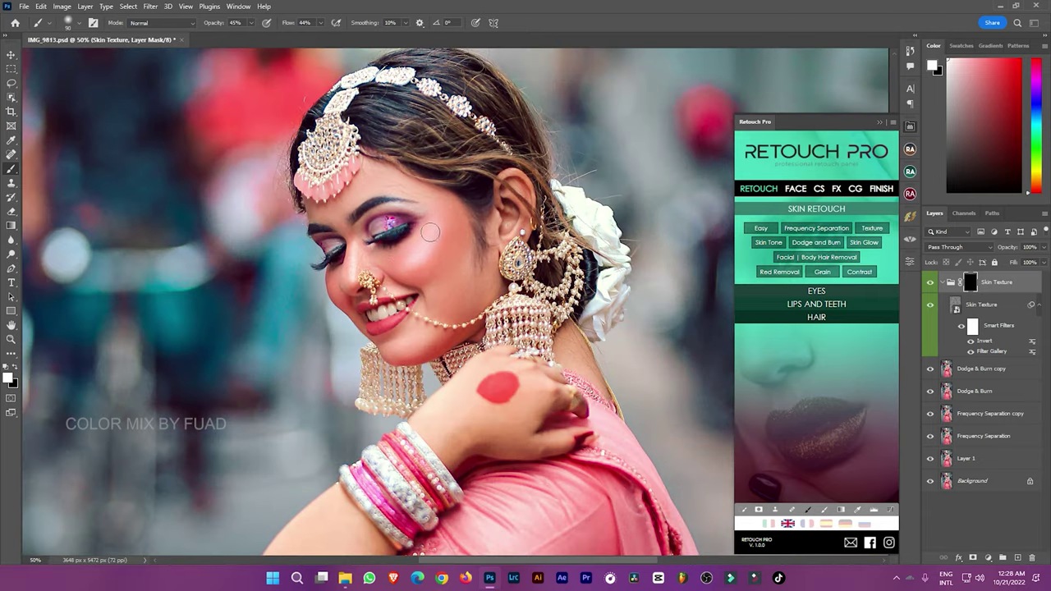
key("bracketright")
key("bracketright")
key("bracketleft")
key("bracketleft")
key("bracketright")
scroll(361, 329, "down", 2)
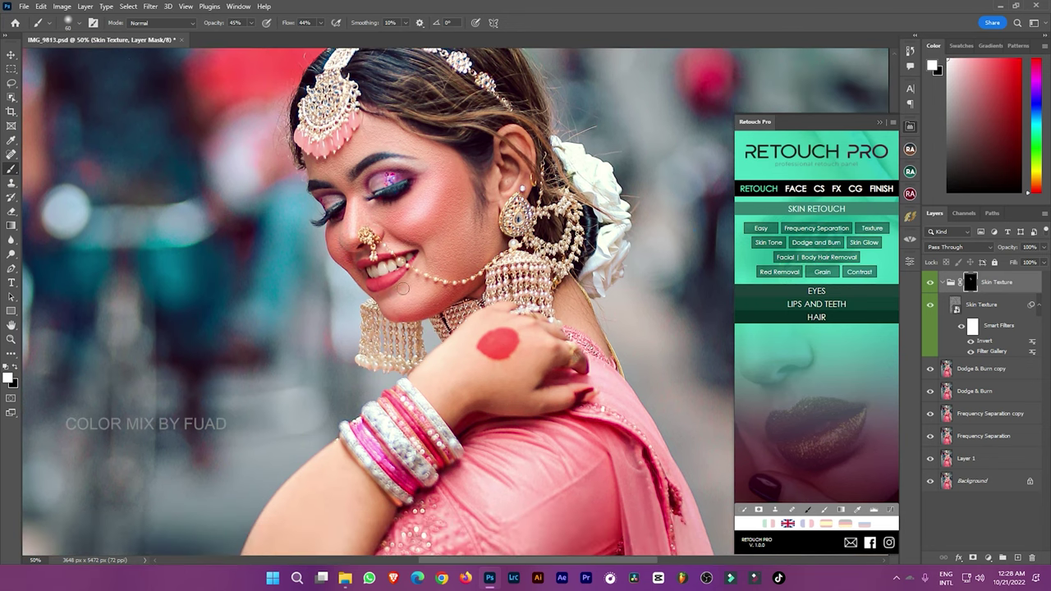
scroll(451, 155, "down", 2)
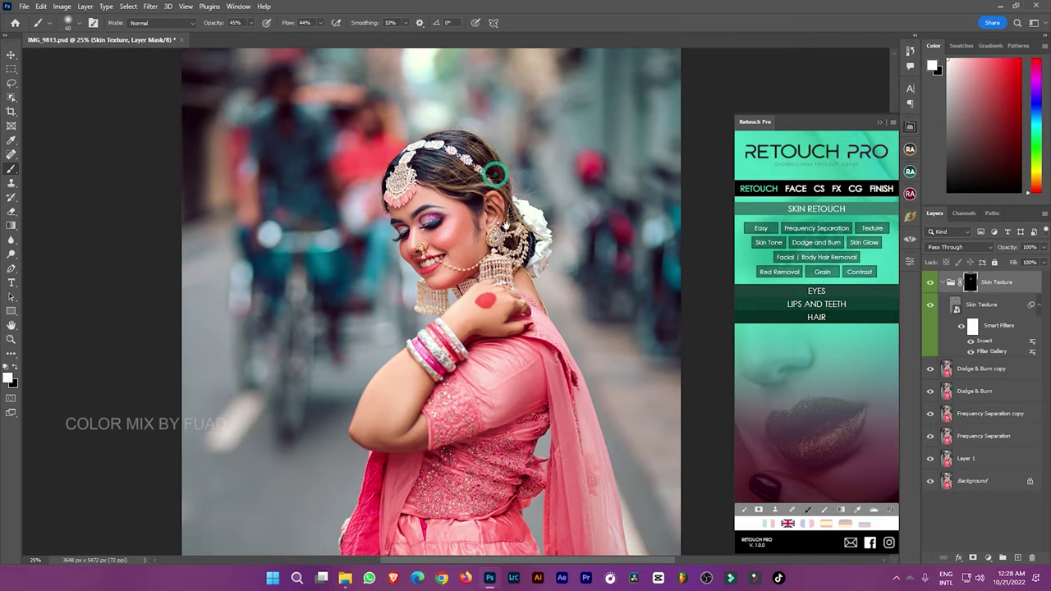
Set the Skin Texture group's opacity to 42% and collapse the group
left_click_drag(1043, 248, 1003, 261)
scroll(526, 244, "down", 2)
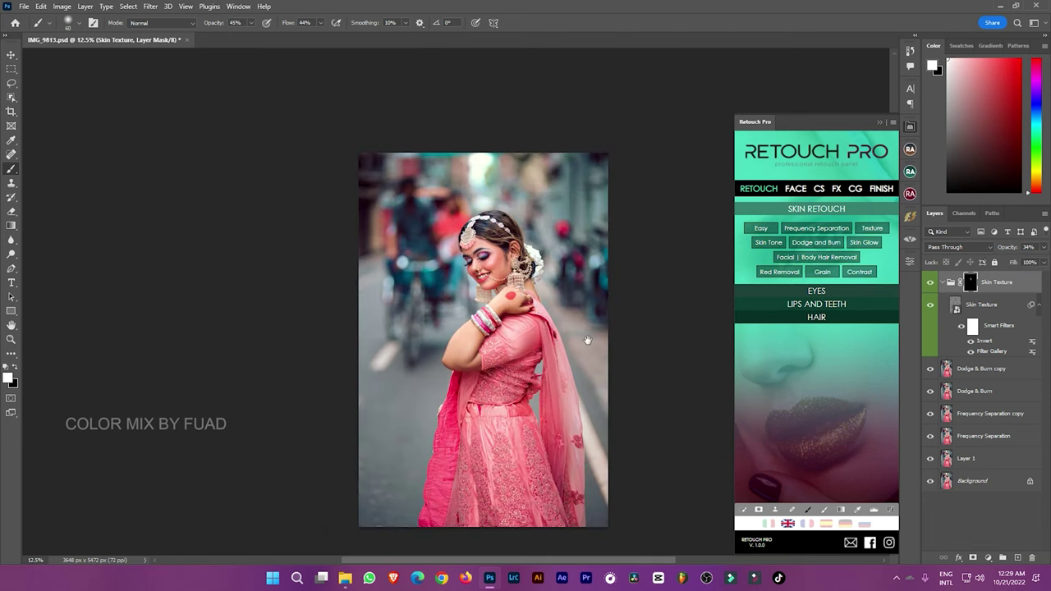
scroll(513, 244, "up", 4)
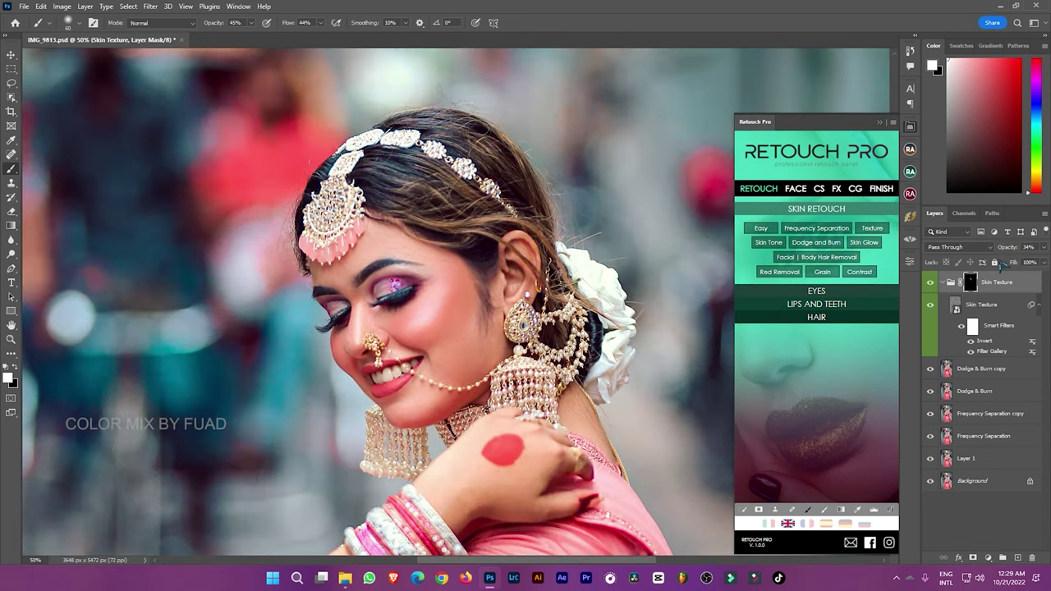
left_click(1043, 247)
left_click(1016, 264)
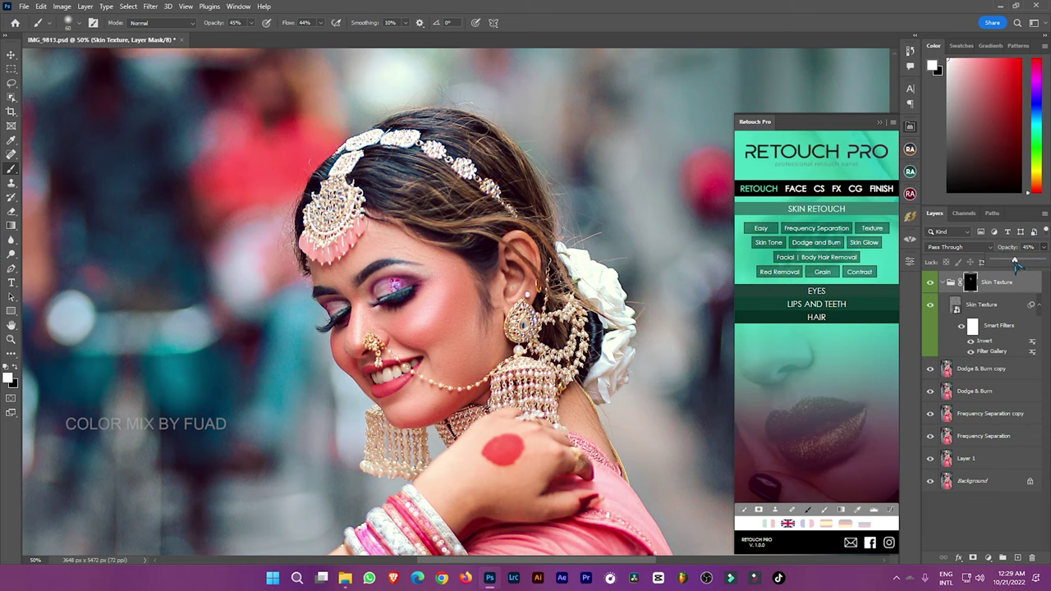
left_click_drag(1015, 263, 1014, 265)
scroll(621, 265, "down", 3)
left_click_drag(568, 258, 588, 236)
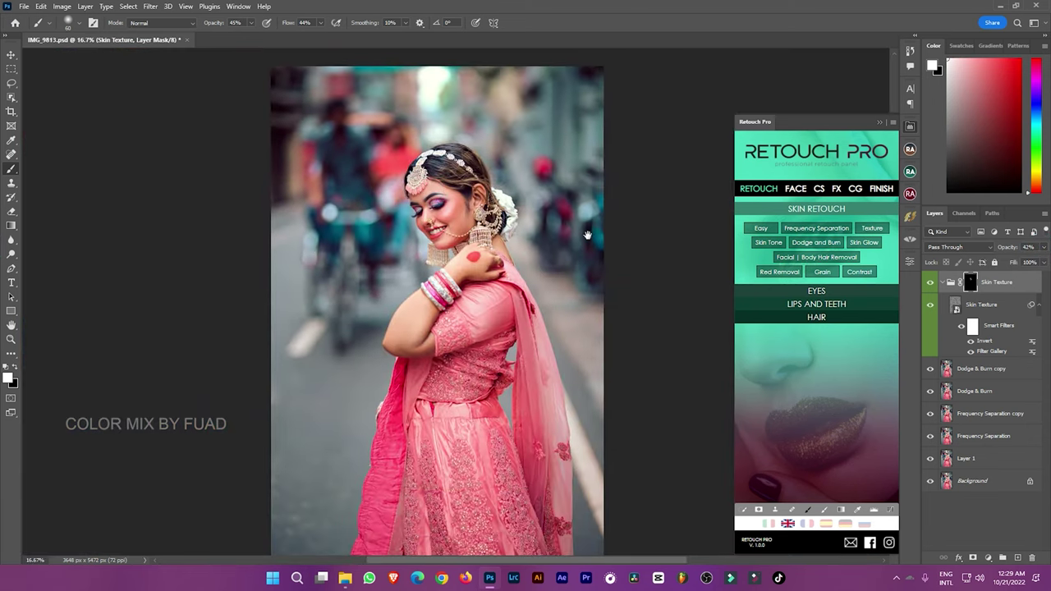
left_click(950, 281)
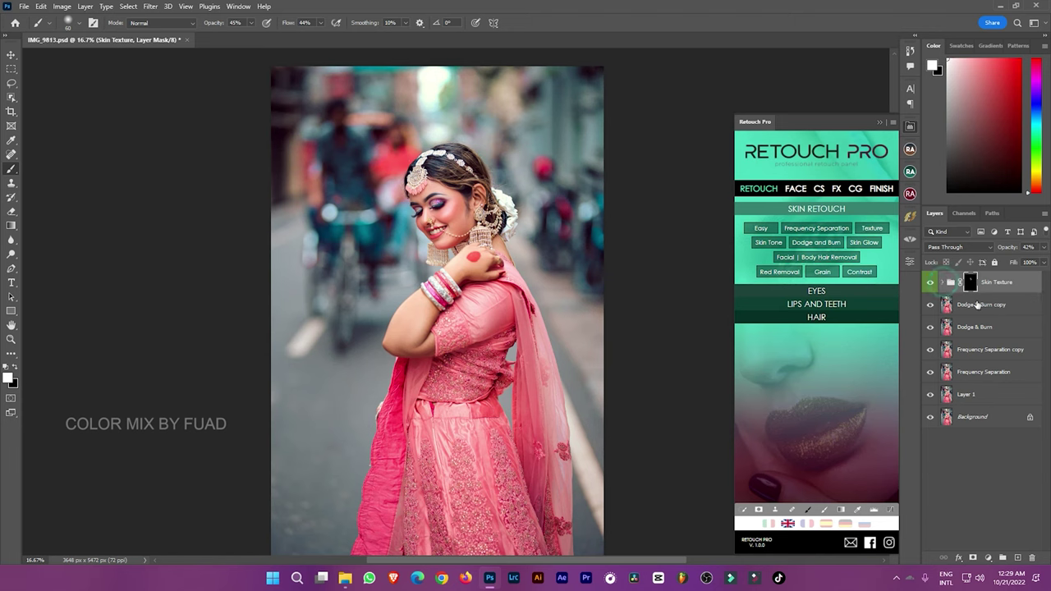
left_click(986, 304)
Merge the Skin Texture group and Dodge & Burn layers into one layer
left_click(985, 326, "shift")
right_click(986, 327)
left_click(854, 425)
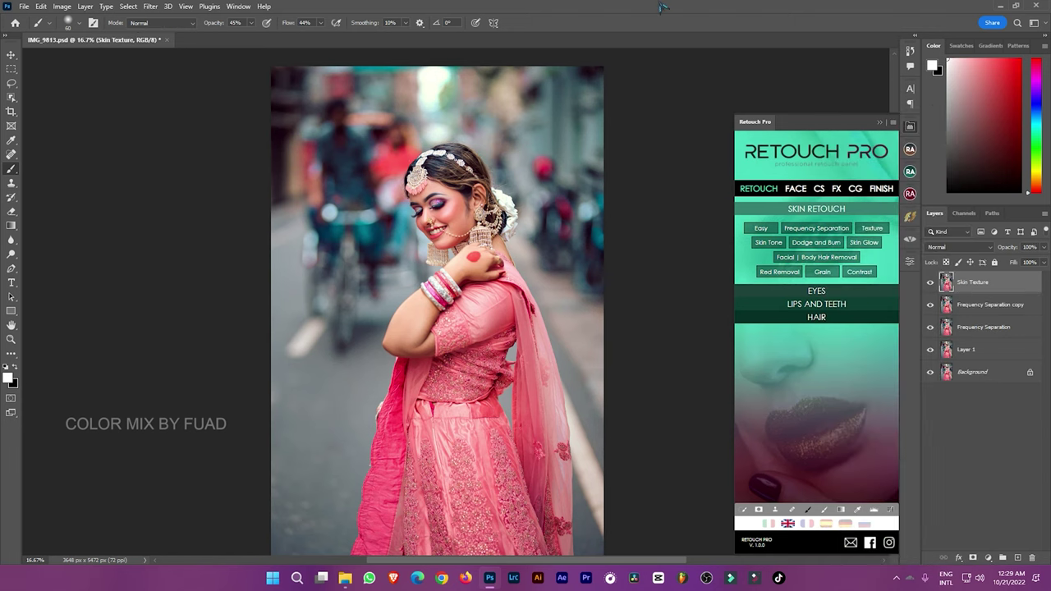
Add a yellow Color Background group from Retouch Pro's FINISH > BACKGROUND options
left_click(883, 191)
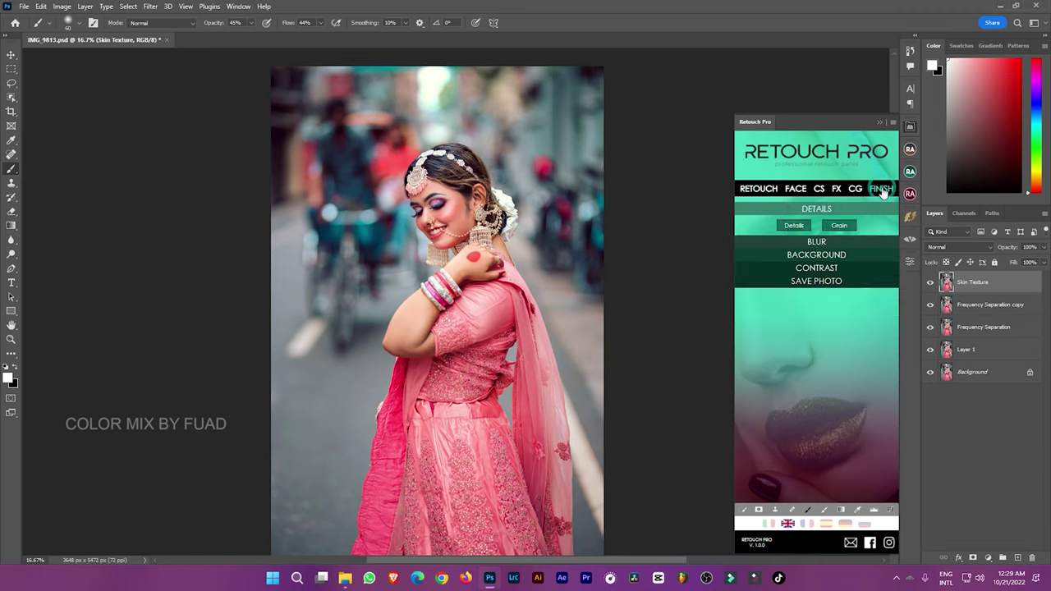
left_click(821, 256)
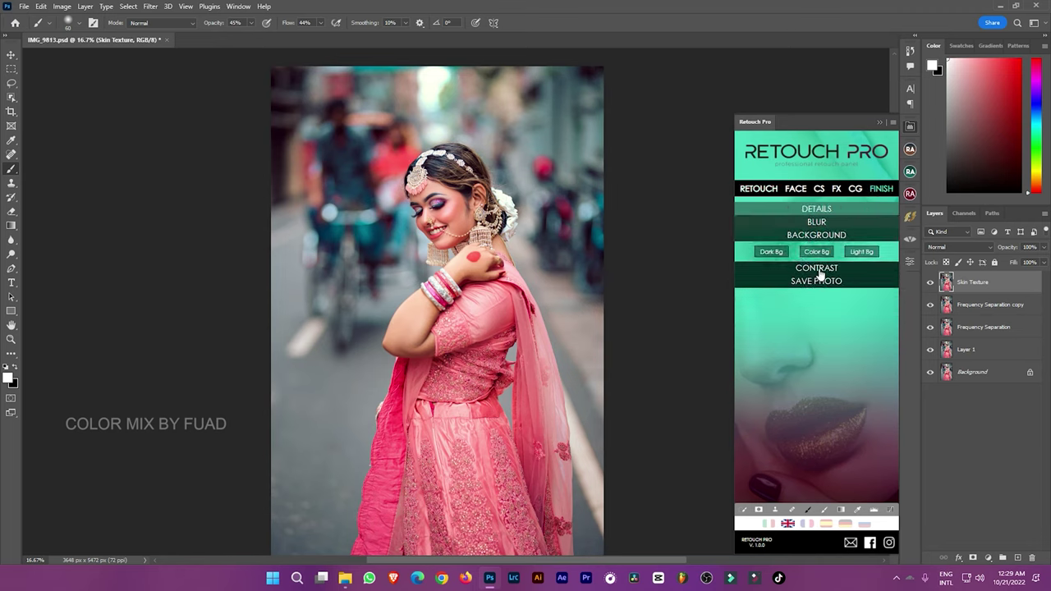
left_click(817, 252)
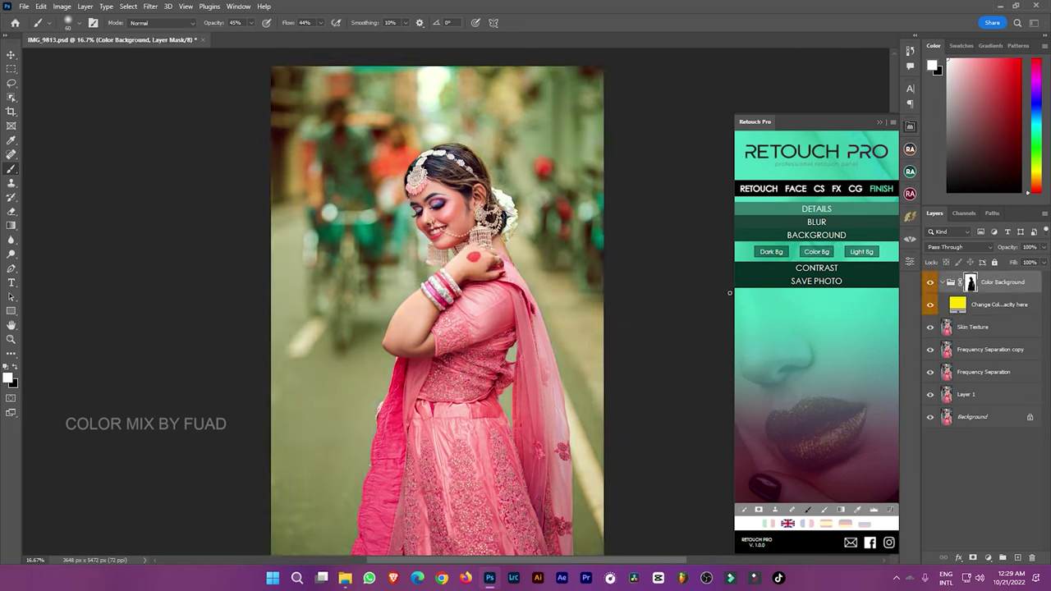
Change the Color Background fill to orange #ff7800 and collapse the group
double_click(959, 306)
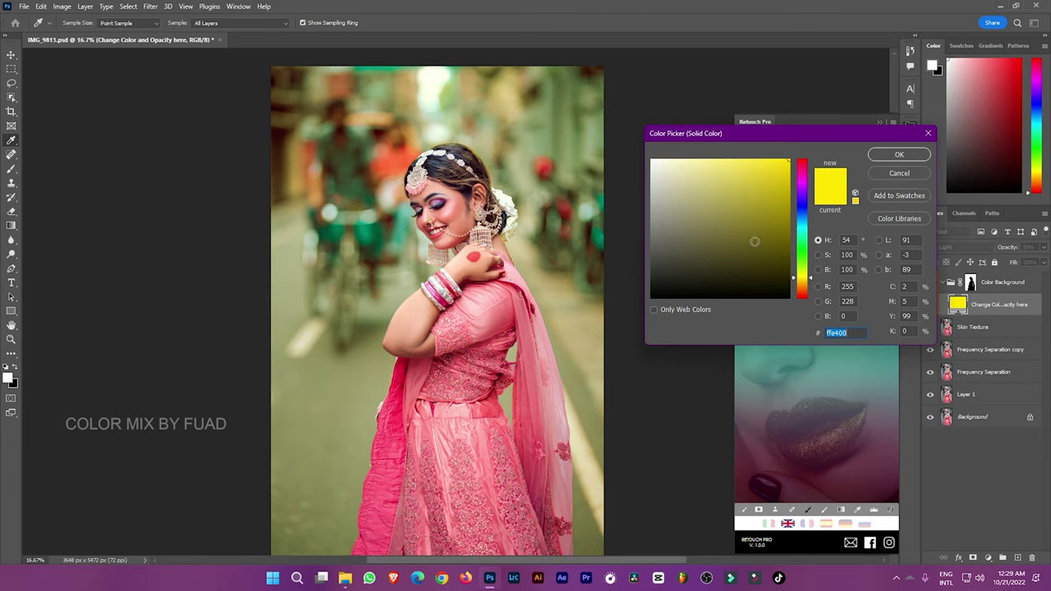
left_click_drag(803, 199, 805, 302)
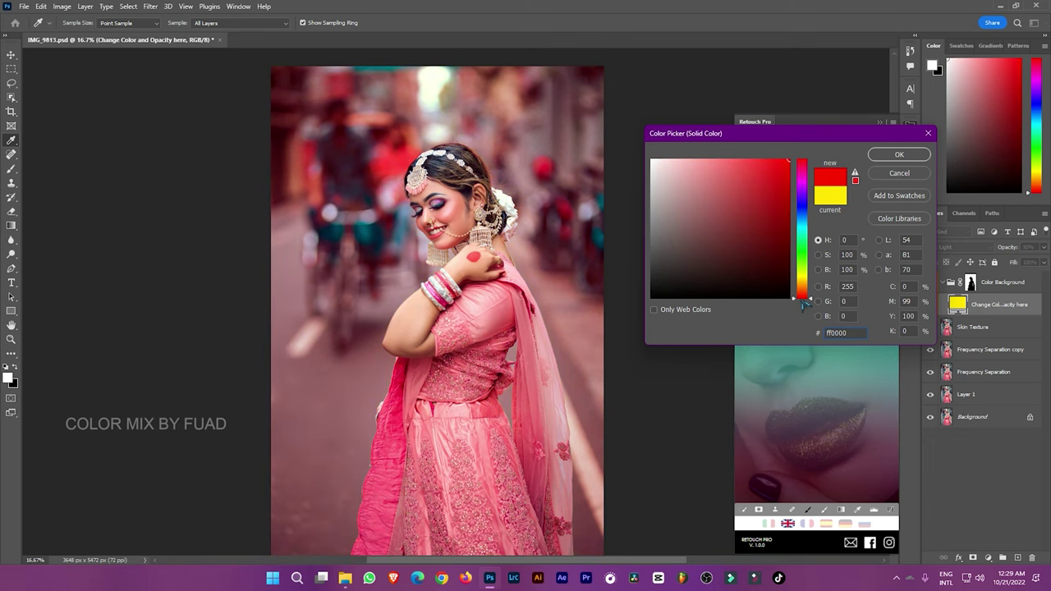
mouse_move(805, 304)
left_mouse_down()
mouse_move(806, 215)
mouse_move(813, 304)
mouse_move(795, 231)
mouse_move(795, 282)
left_mouse_up()
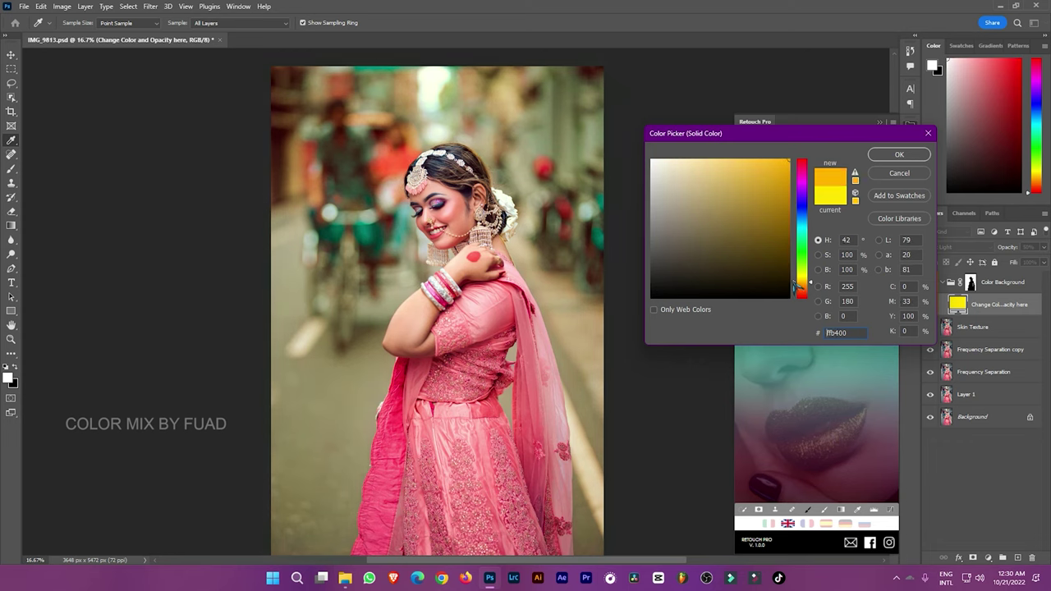
left_click_drag(795, 284, 795, 291)
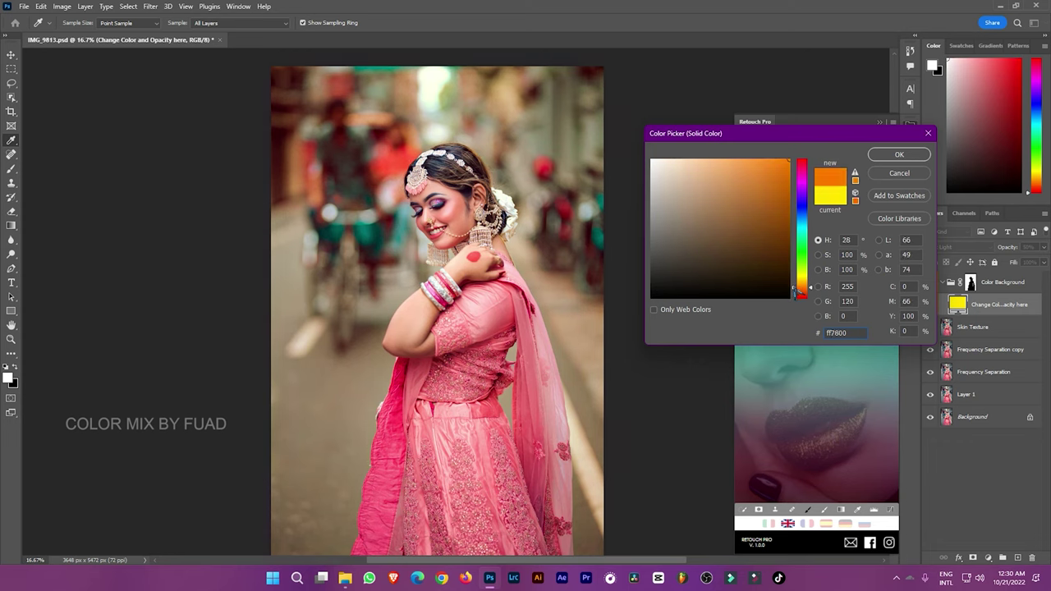
left_click(899, 155)
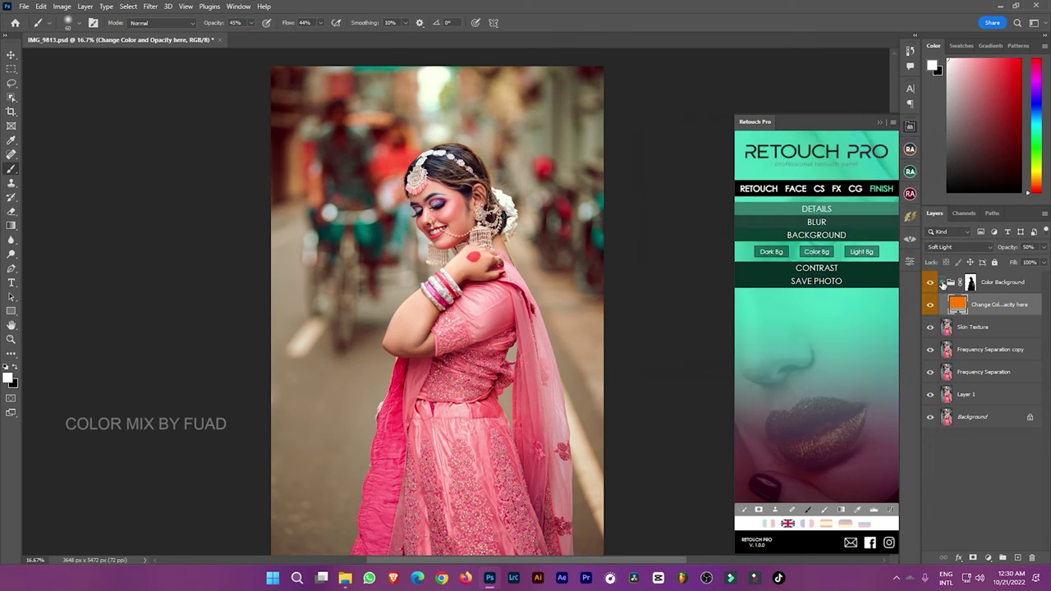
left_click(942, 282)
Compare the tint on and off and lower the Color Background group's opacity to 60%
left_click(932, 284)
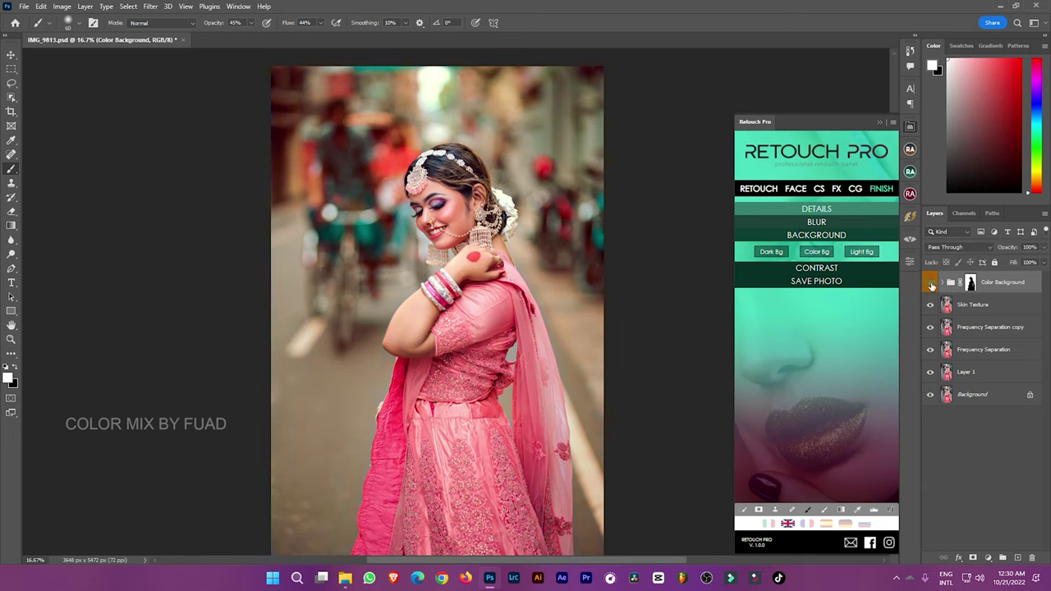
left_click(931, 283)
left_click(932, 284)
mouse_move(1043, 247)
left_mouse_down()
mouse_move(1023, 263)
mouse_move(1035, 258)
left_mouse_up()
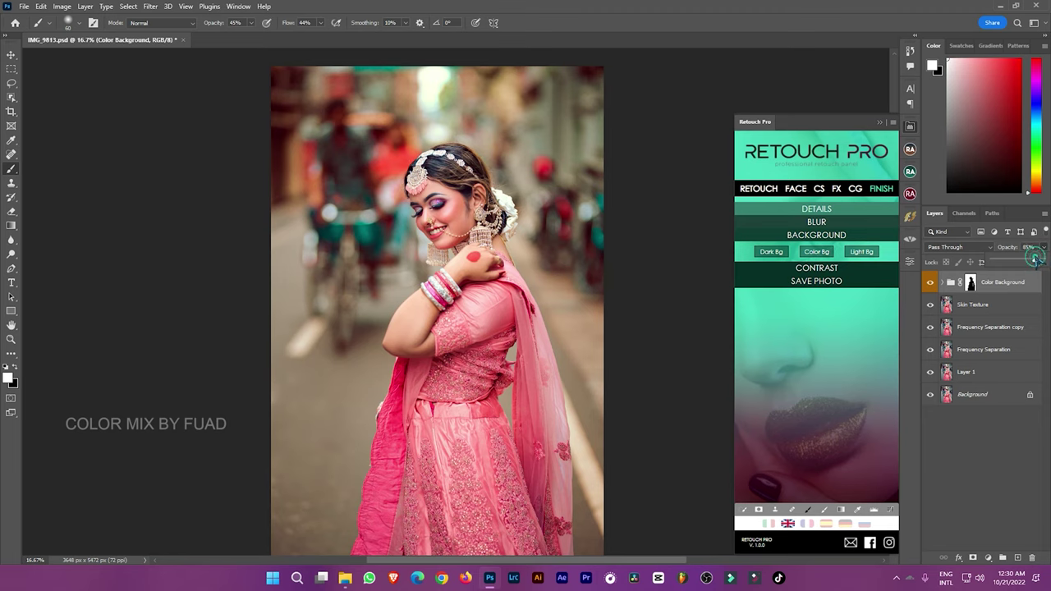
Add a Selective Color layer with Neutrals at Cyan -13, Magenta +6, Yellow +7, Black +10
left_click(987, 559)
left_click(994, 552)
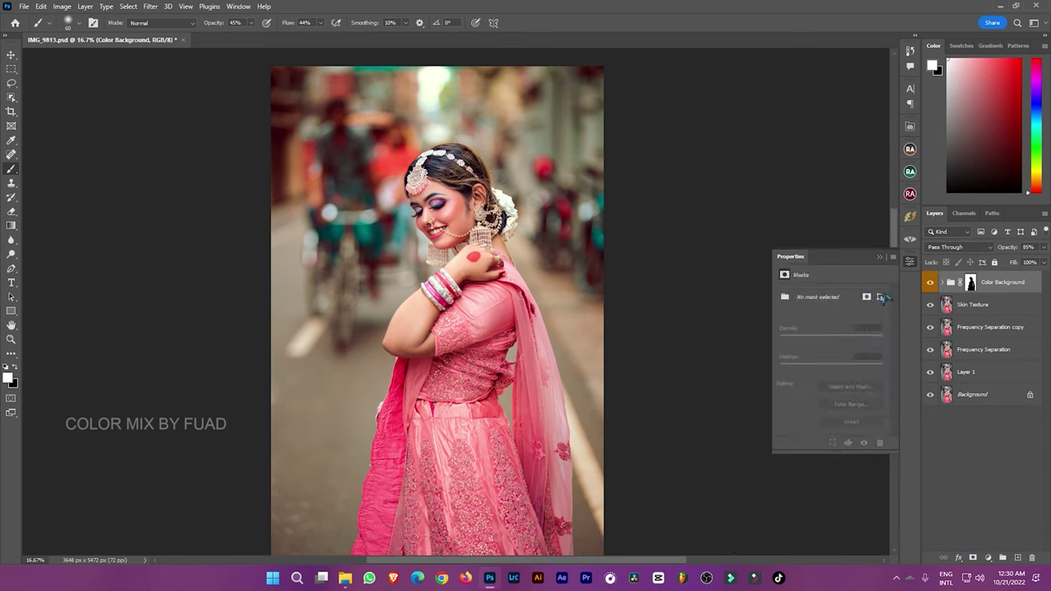
left_click(833, 305)
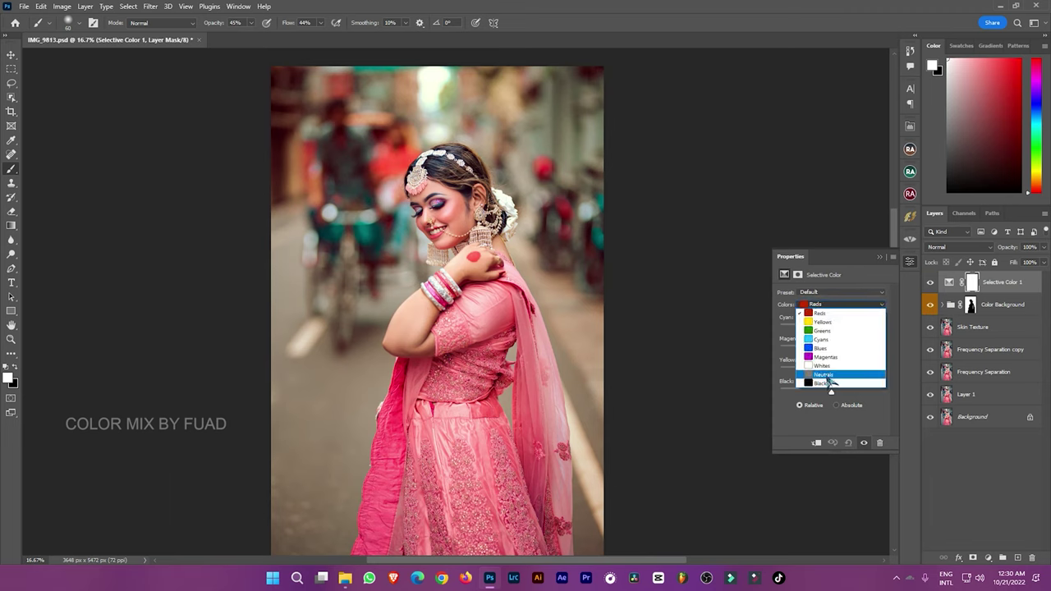
left_click(826, 375)
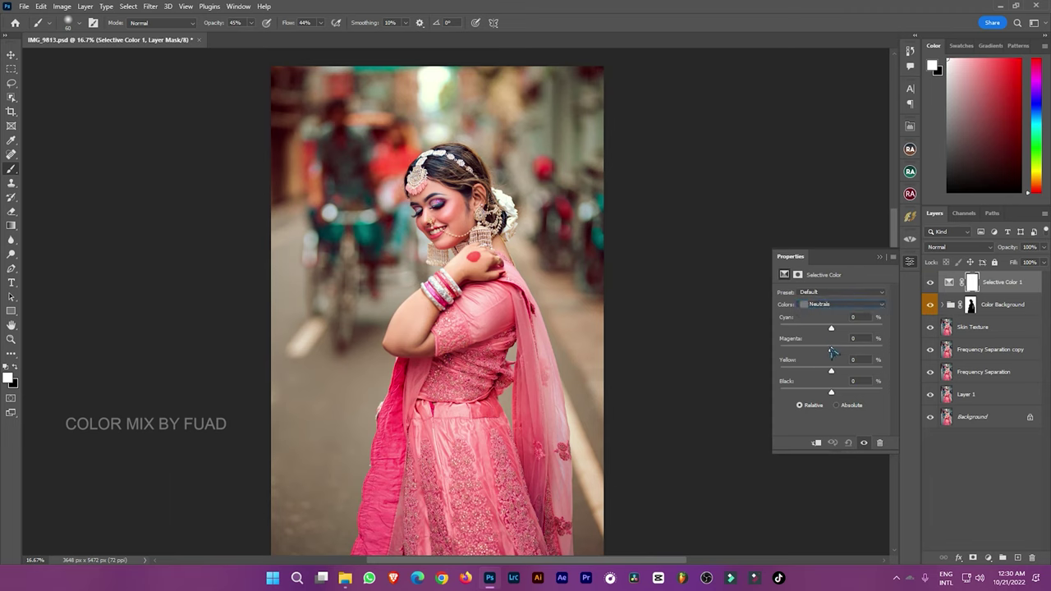
left_click_drag(831, 392, 836, 396)
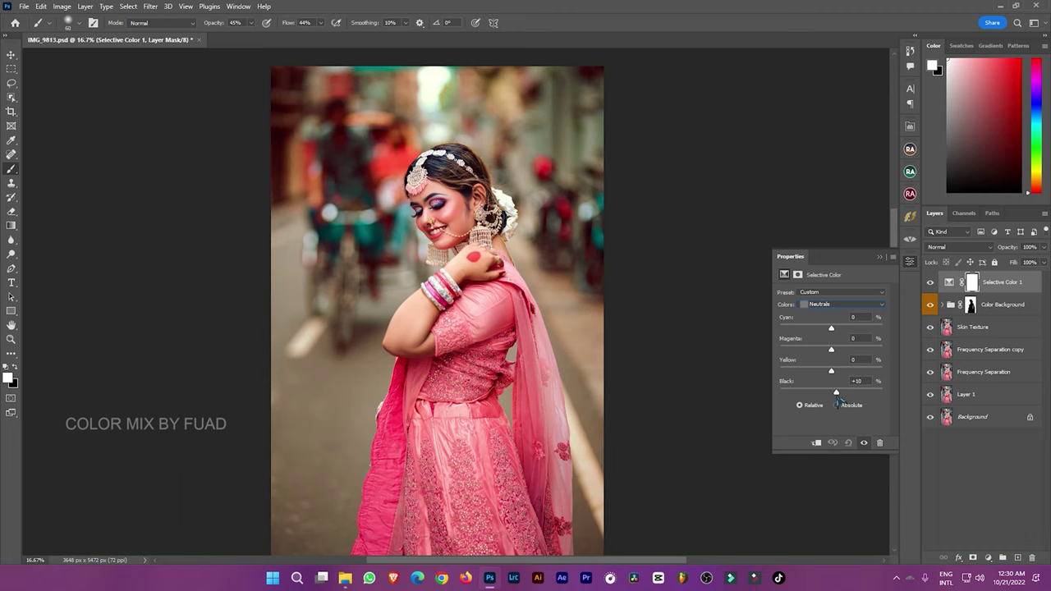
left_click_drag(832, 371, 835, 394)
left_click_drag(832, 330, 835, 330)
left_click_drag(833, 330, 833, 330)
left_click_drag(831, 349, 836, 352)
left_click_drag(837, 353, 834, 353)
left_click_drag(835, 351, 835, 351)
Set the Blacks range to Cyan +7, Magenta +6, Yellow +9, Black -12
left_click(821, 305)
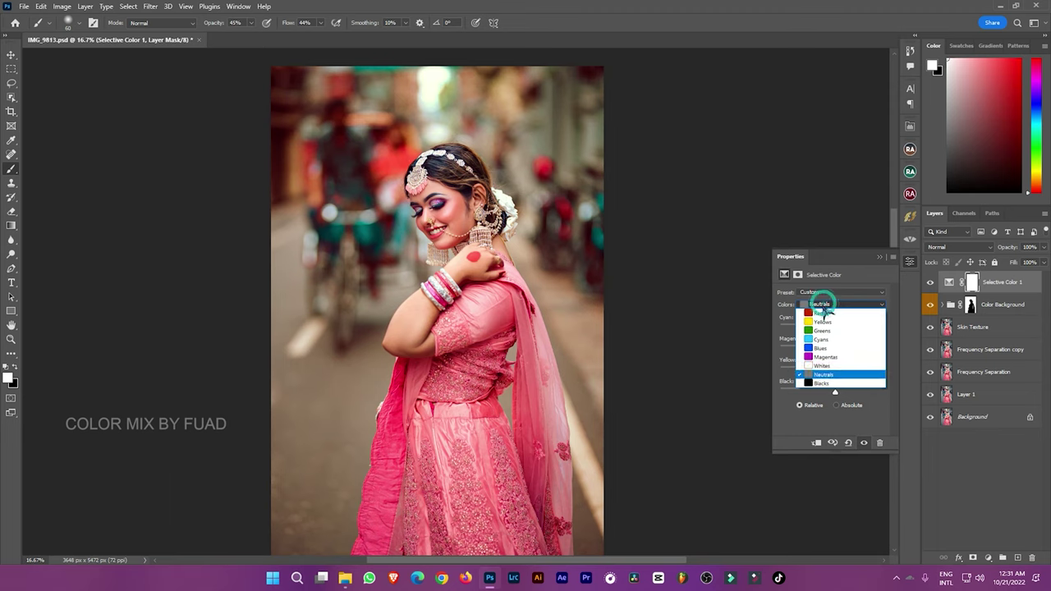
left_click(821, 382)
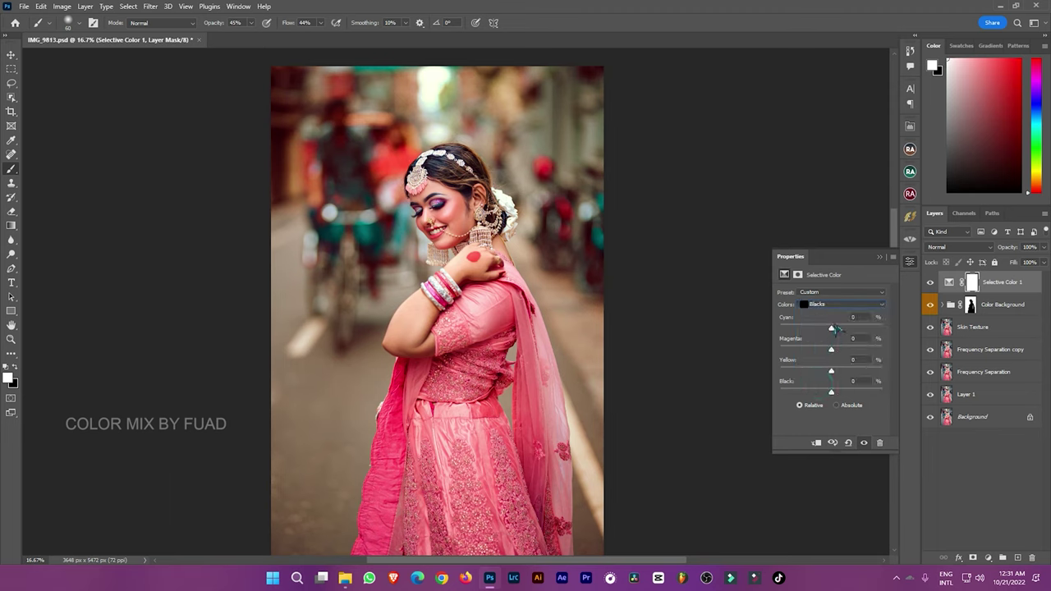
mouse_move(832, 328)
left_mouse_down()
mouse_move(837, 351)
mouse_move(820, 370)
mouse_move(843, 375)
left_mouse_up()
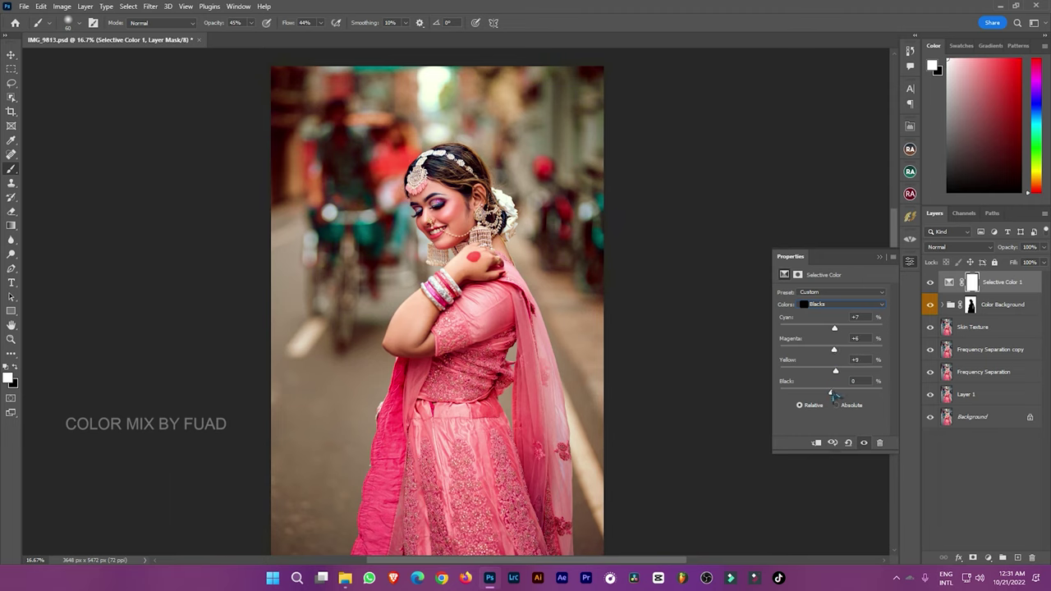
left_click_drag(831, 391, 833, 394)
Reduce cyan and magenta in the Reds range of Selective Color 1
left_click(837, 306)
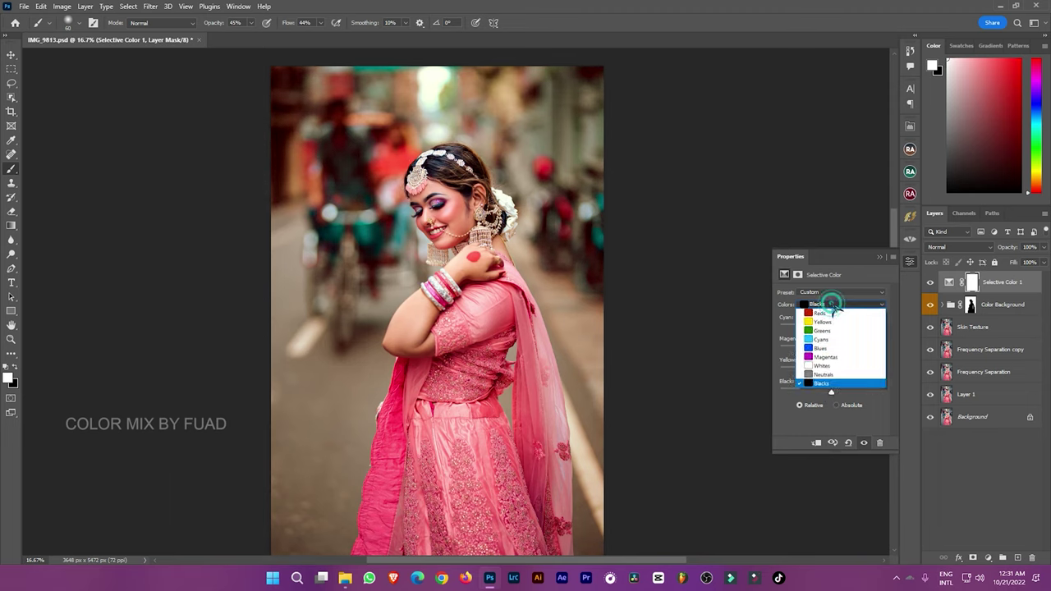
left_click(821, 313)
left_click_drag(831, 327, 827, 328)
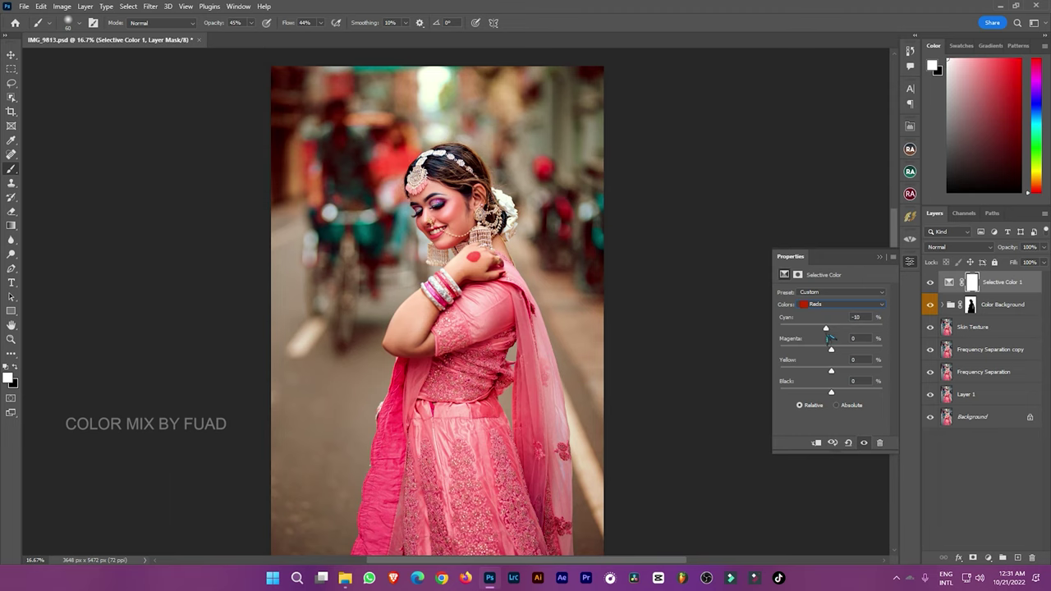
mouse_move(831, 349)
left_mouse_down()
mouse_move(821, 371)
mouse_move(844, 393)
mouse_move(831, 373)
mouse_move(832, 394)
left_mouse_up()
left_click_drag(828, 328, 830, 350)
Set the Cyans range to Cyan +16, Magenta -5, Yellow +30, Black -11
left_click(871, 311)
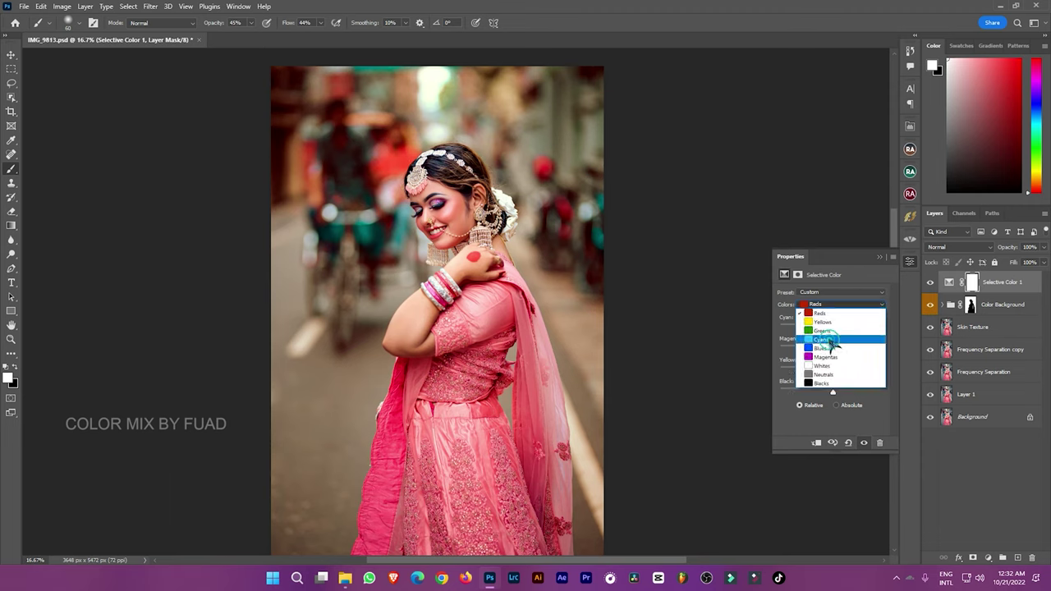
left_click(831, 341)
mouse_move(831, 327)
left_mouse_down()
mouse_move(877, 327)
mouse_move(833, 362)
left_mouse_up()
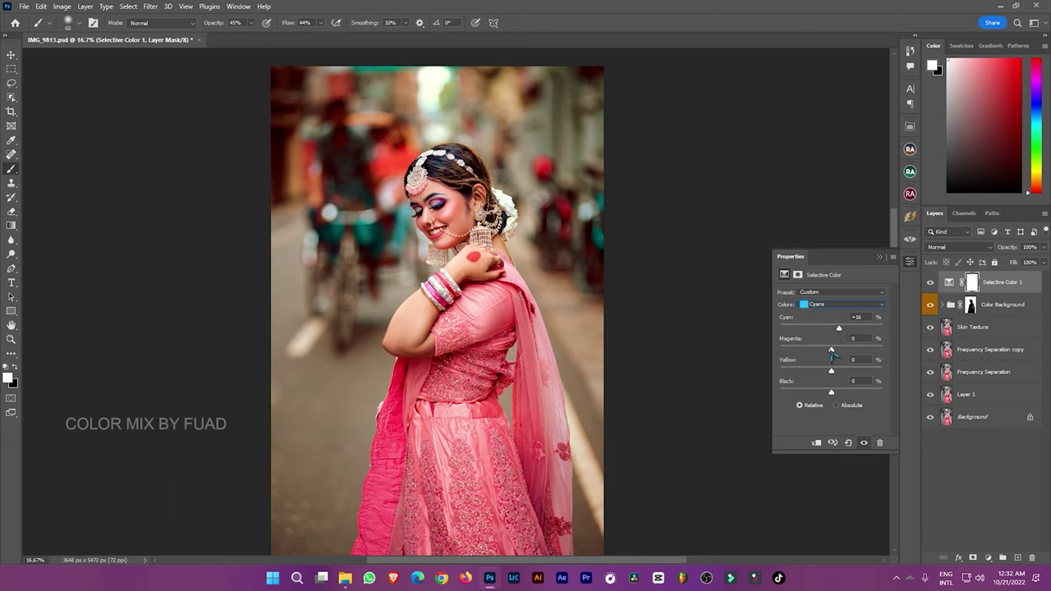
mouse_move(831, 350)
left_mouse_down()
mouse_move(812, 374)
mouse_move(850, 382)
mouse_move(825, 394)
left_mouse_up()
Toggle the Color Background group's visibility repeatedly to compare the look before and after
left_click(1000, 304)
left_click(928, 304)
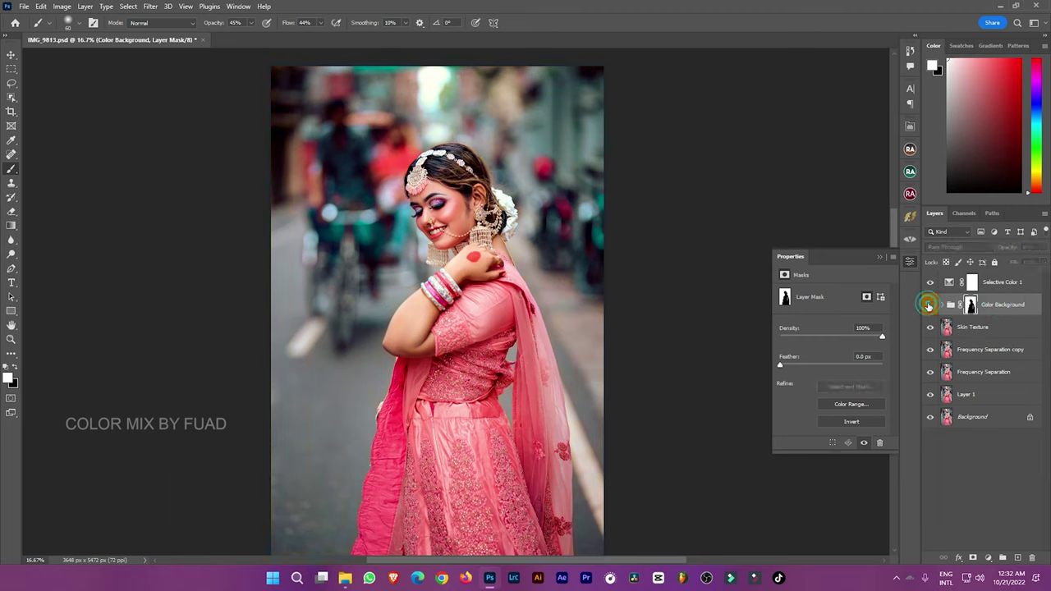
left_click(929, 305)
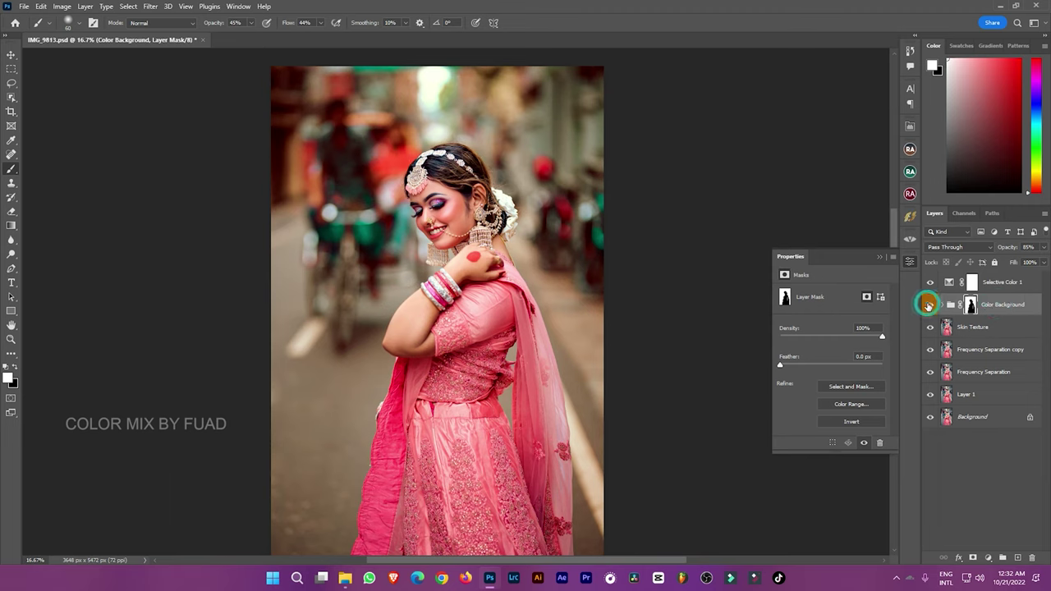
left_click(928, 306)
left_click(929, 306)
left_click(928, 305)
Add a Curves adjustment layer and begin shaping its black and white points
left_click(988, 558)
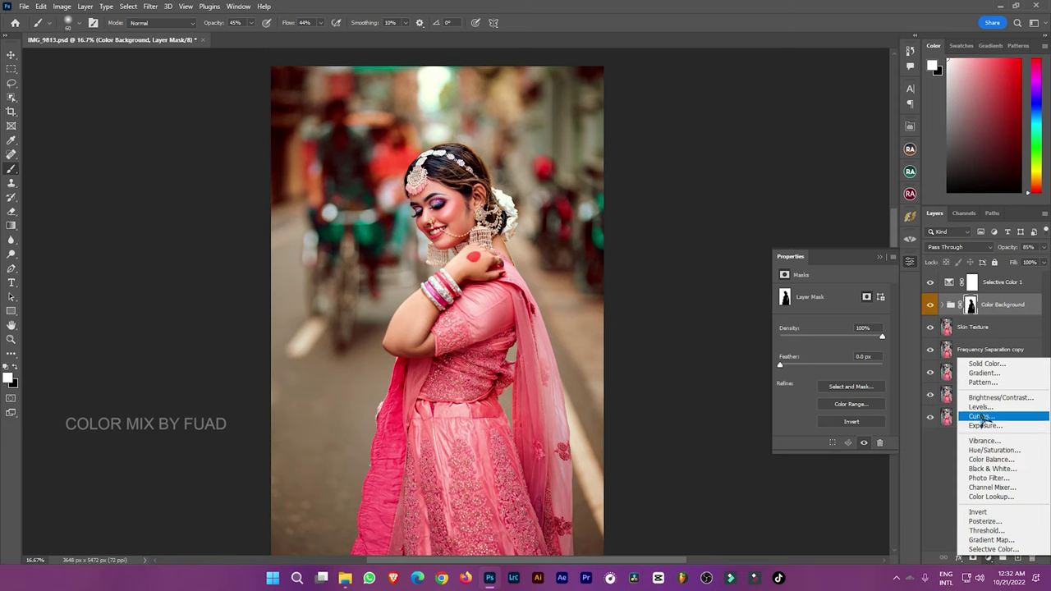
left_click(982, 416)
left_click_drag(803, 399, 808, 389)
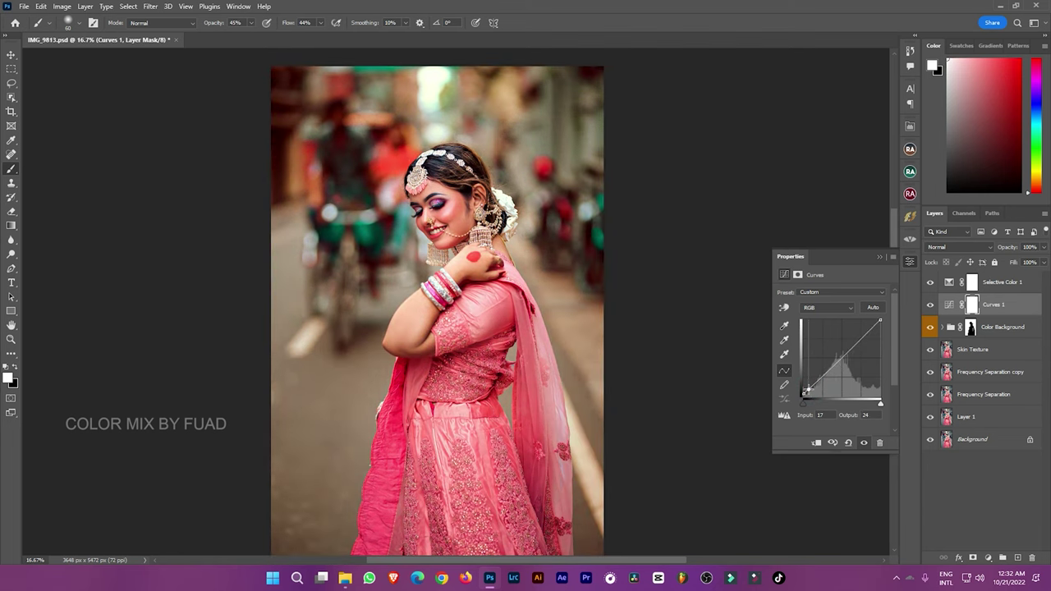
left_click(806, 390)
left_click_drag(807, 390, 804, 391)
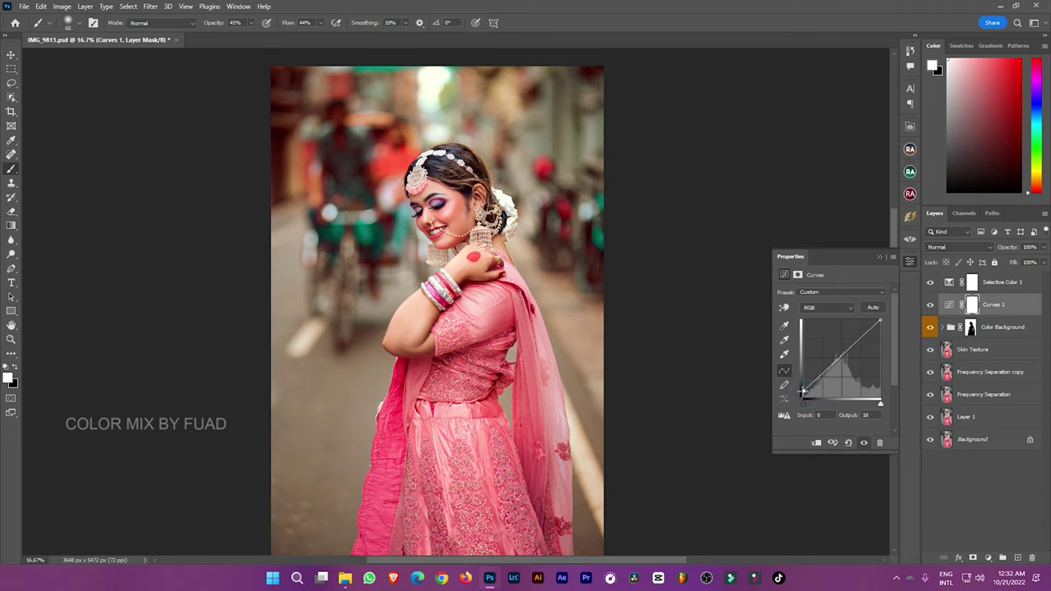
left_click_drag(887, 325, 880, 326)
left_click_drag(804, 391, 802, 392)
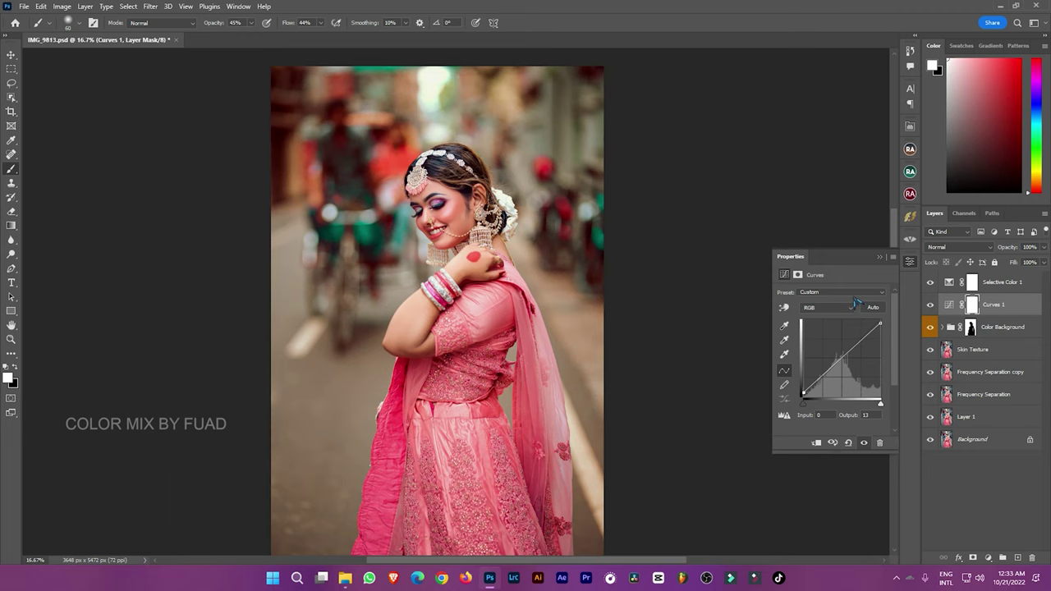
Pull a Curves midtone point slightly down and lift the black output to 22
left_click_drag(844, 356, 843, 358)
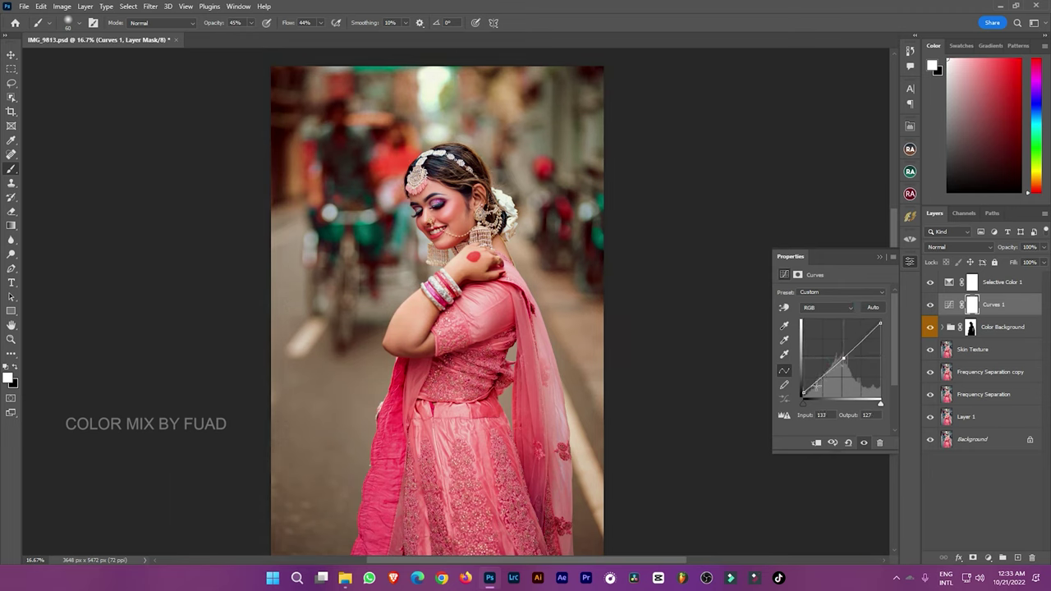
left_click_drag(802, 395, 802, 394)
left_click_drag(843, 358, 845, 359)
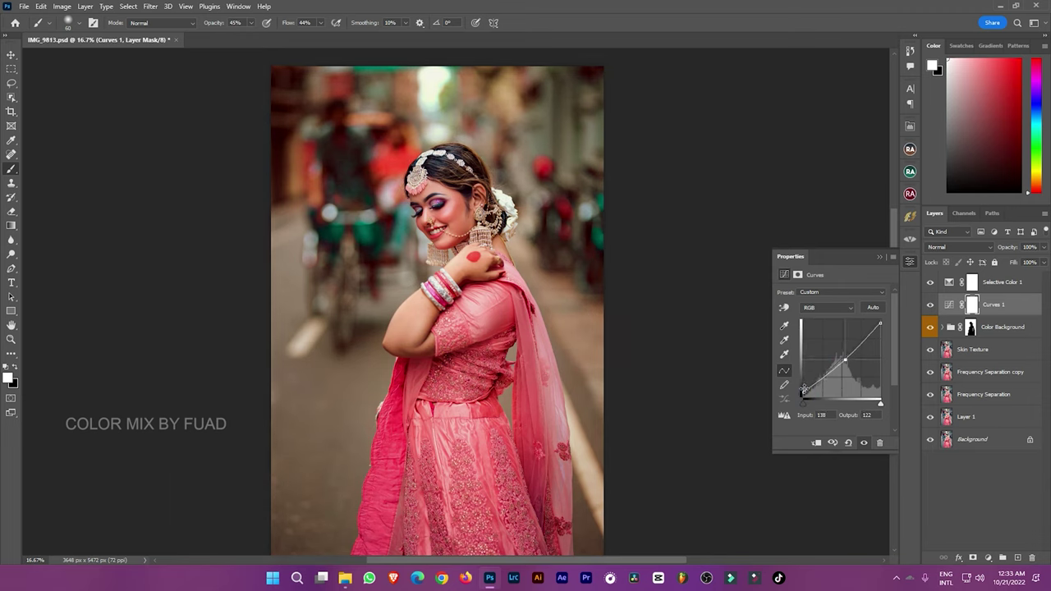
left_click_drag(803, 393, 803, 391)
left_click(880, 257)
scroll(678, 230, "down", 1)
Fade the Curves 1 layer to about 39% opacity
scroll(678, 240, "up", 1)
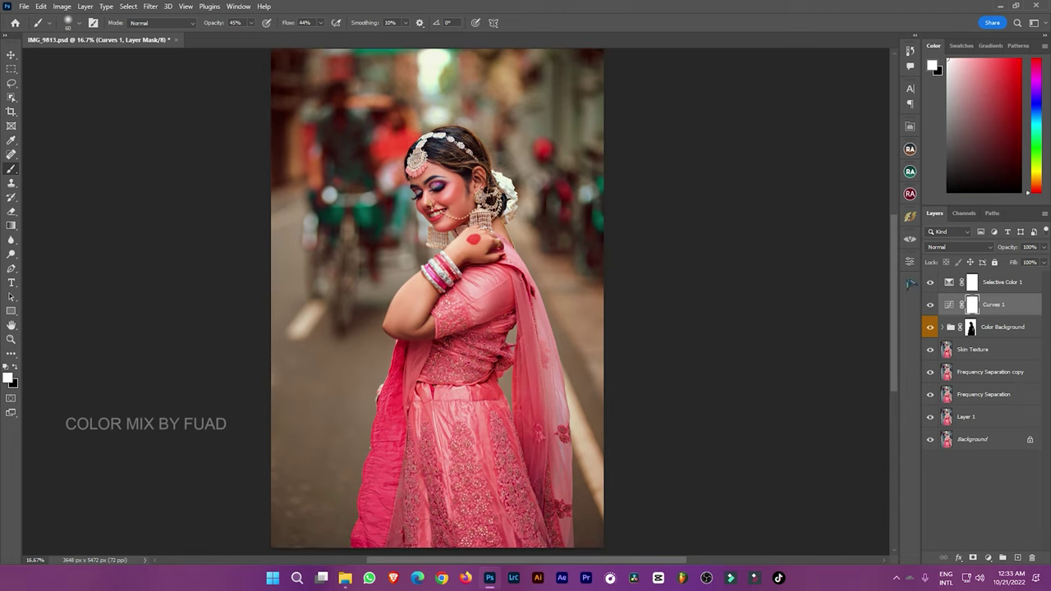
left_click(950, 318)
left_click_drag(1045, 246, 1030, 263)
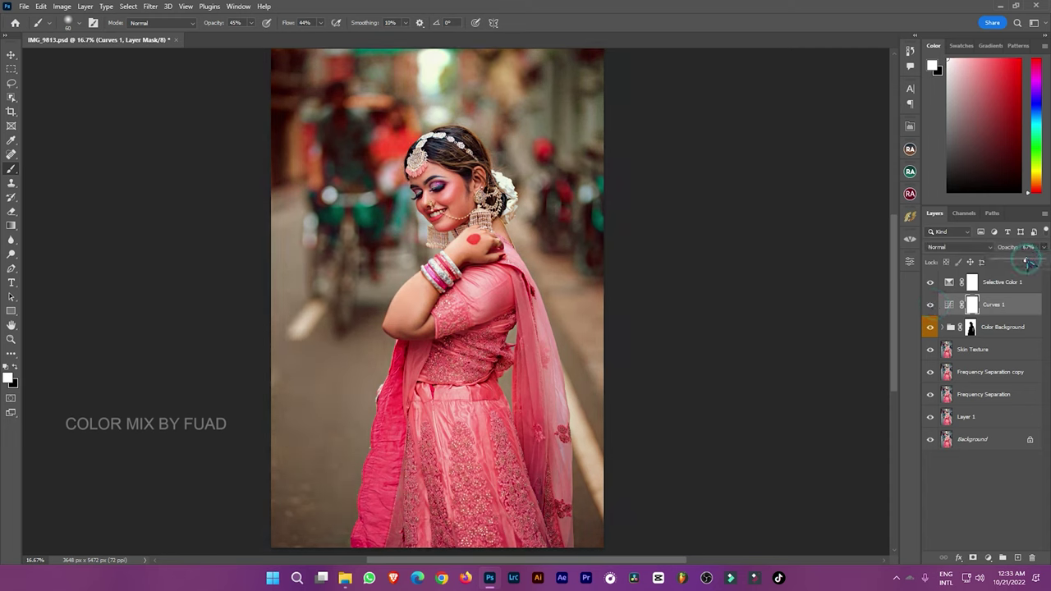
left_click_drag(1029, 263, 1021, 264)
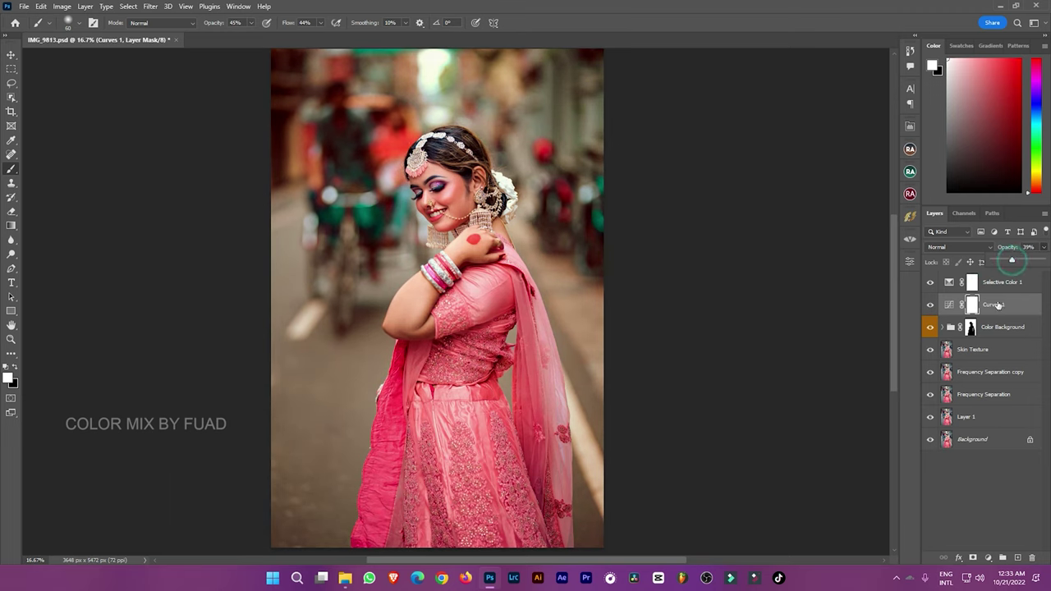
Lower the Color Background group's opacity
left_click(996, 330)
left_click(1042, 246)
left_click_drag(1037, 261, 1019, 262)
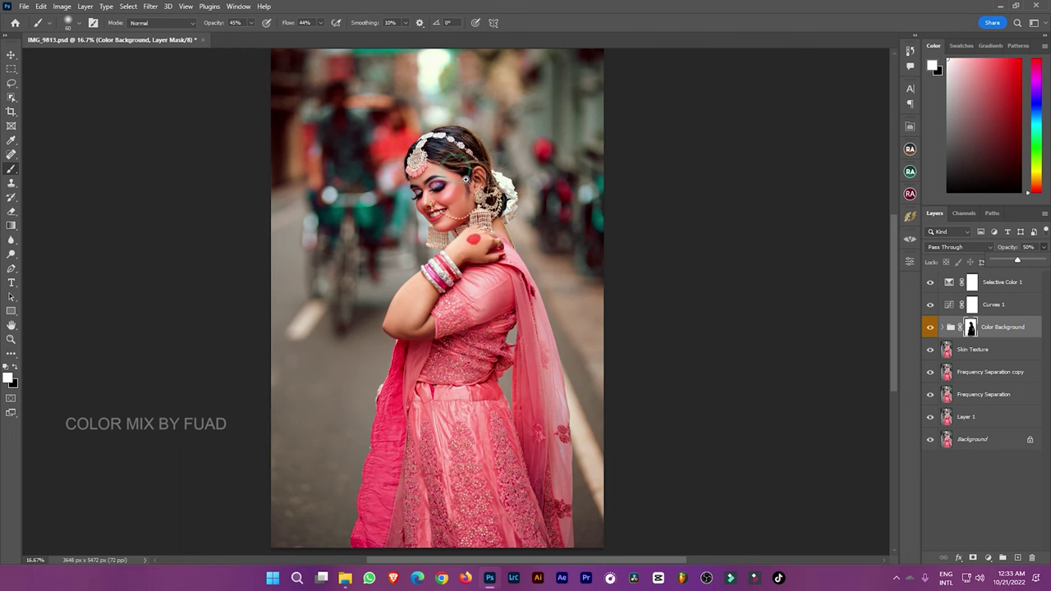
Select every edit layer above Background, down to Layer 1
scroll(456, 168, "up", 1)
scroll(479, 198, "up", 1)
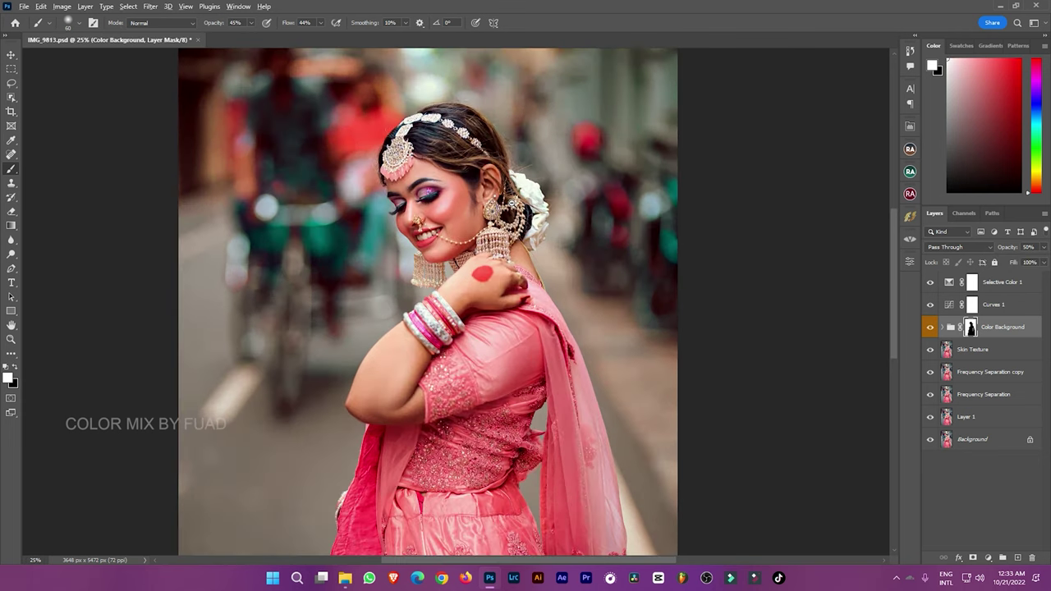
scroll(467, 196, "up", 1)
scroll(468, 195, "up", 1)
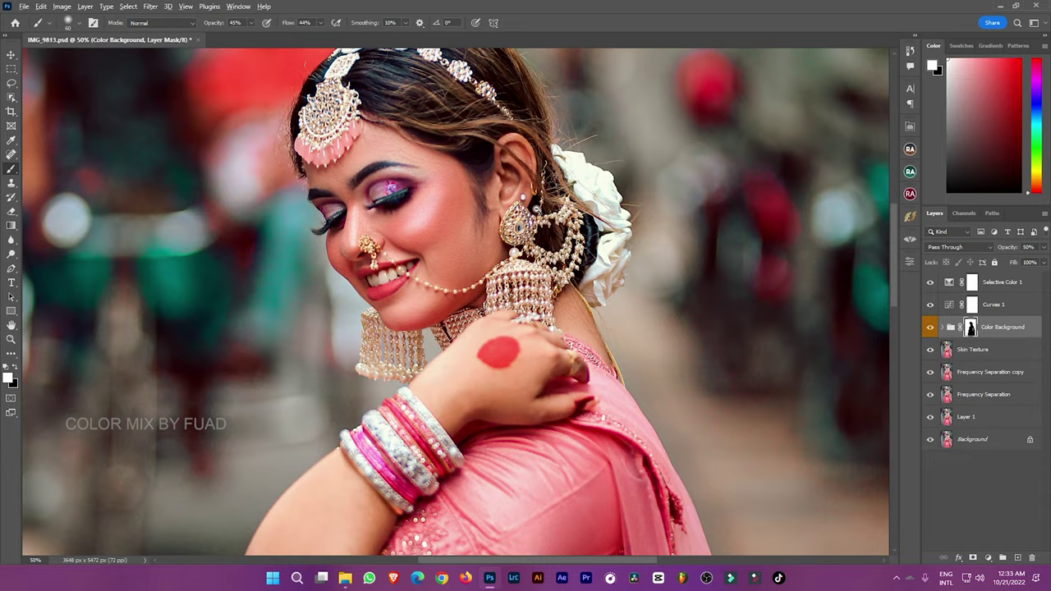
scroll(561, 246, "down", 1)
scroll(560, 246, "down", 2)
scroll(561, 246, "down", 1)
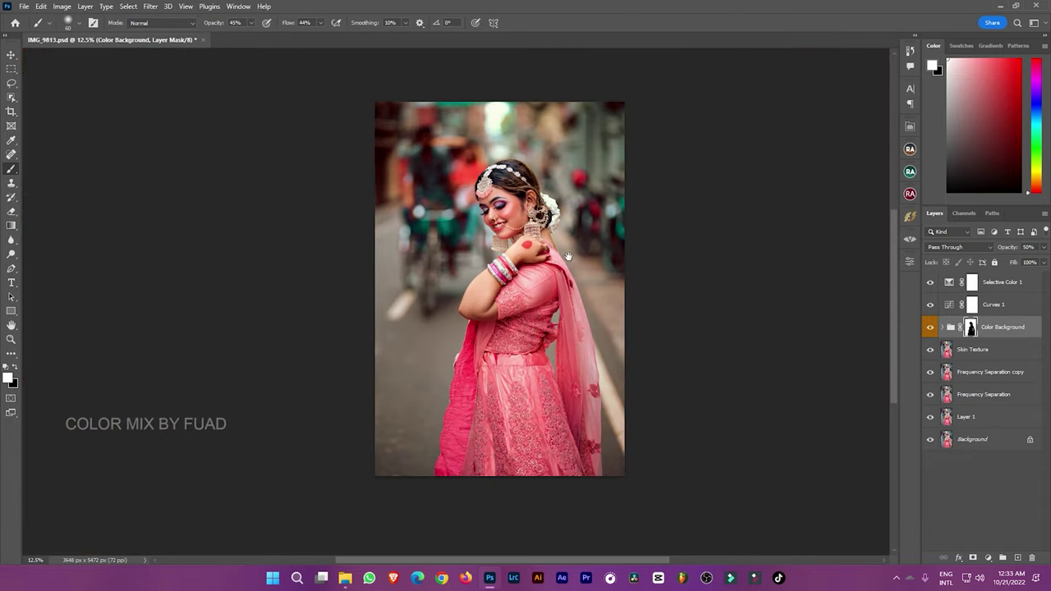
left_click_drag(568, 257, 551, 263)
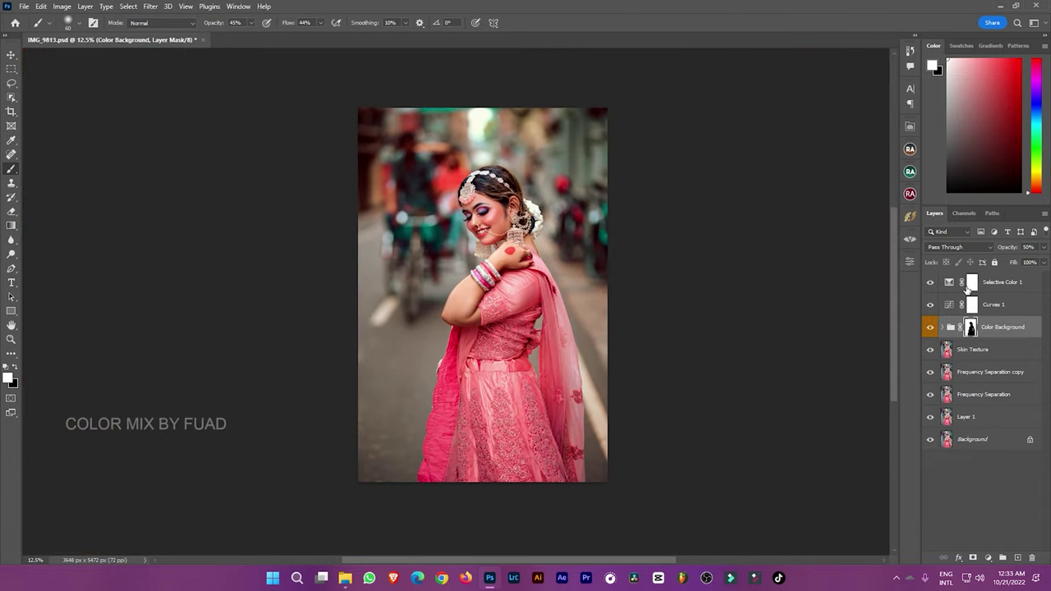
left_click(994, 282, "ctrl")
left_click(993, 304, "ctrl")
left_click(993, 350, "ctrl")
left_click(989, 372, "ctrl")
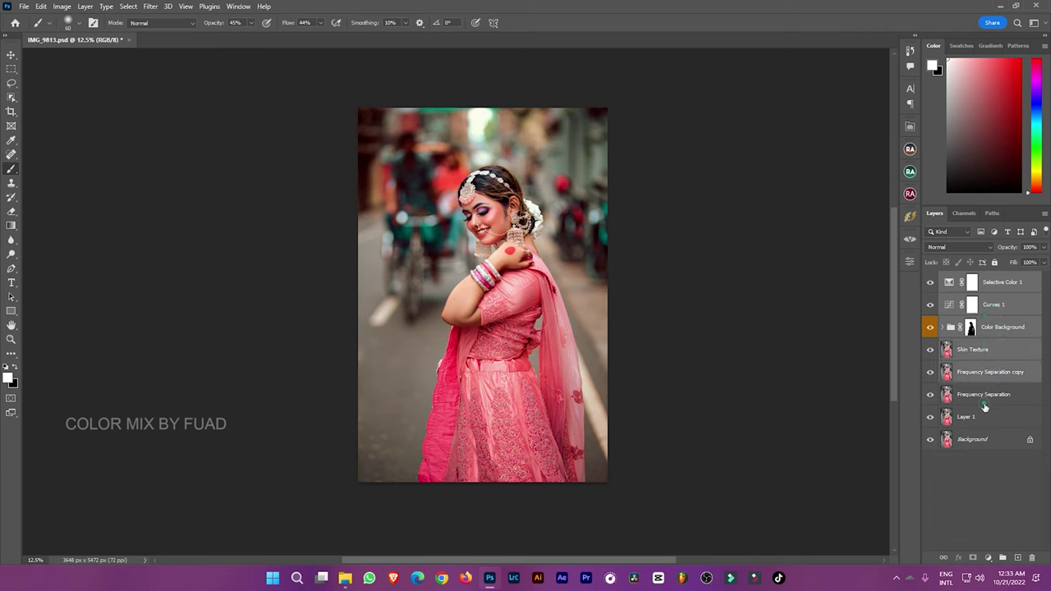
left_click(985, 401, "ctrl")
Group the selected layers as Group 1, then hide it to compare
right_click(984, 420)
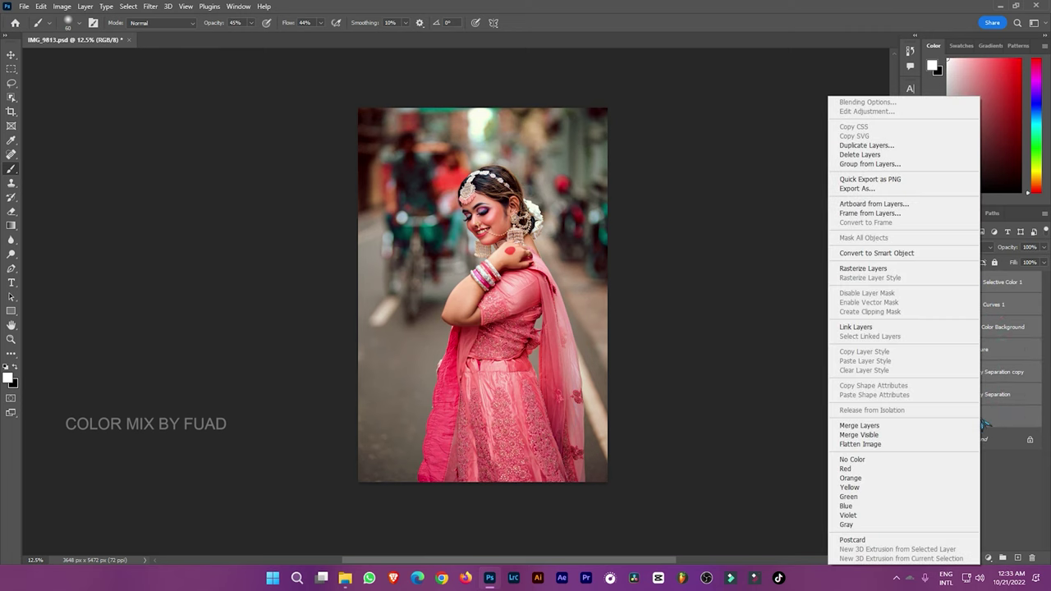
left_click(870, 163)
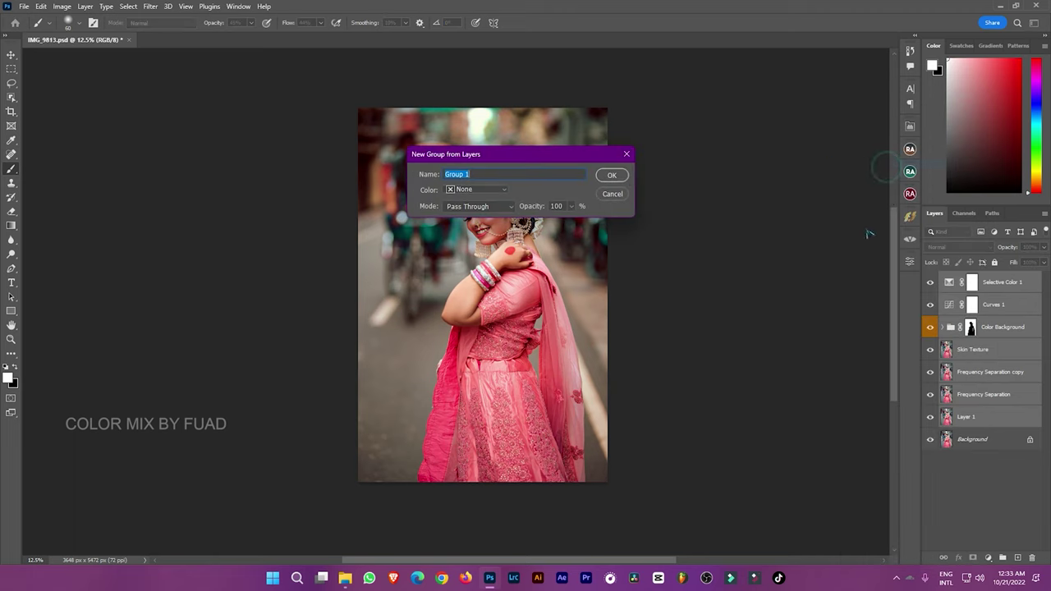
left_click(617, 174)
left_click(930, 279)
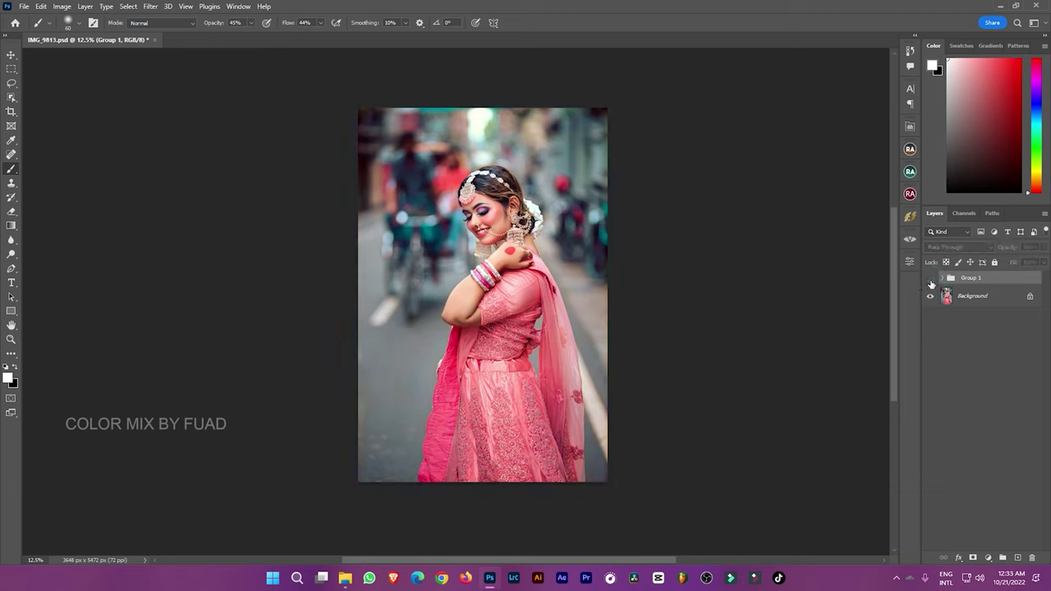
left_click(930, 279)
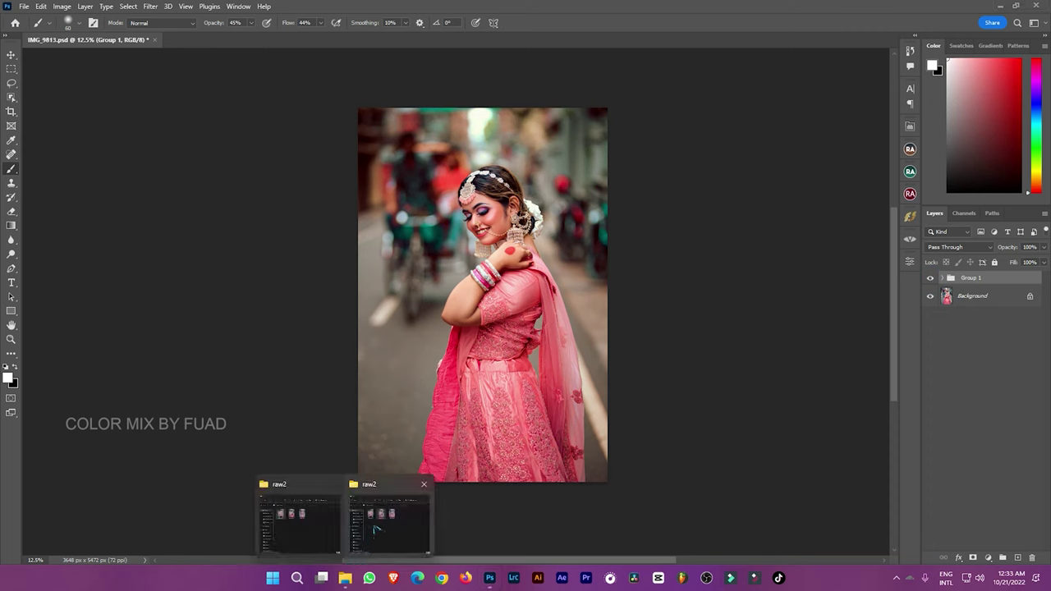
mouse_move(345, 578)
left_click(374, 526)
mouse_move(527, 226)
left_mouse_down()
mouse_move(546, 244)
mouse_move(488, 457)
left_mouse_up()
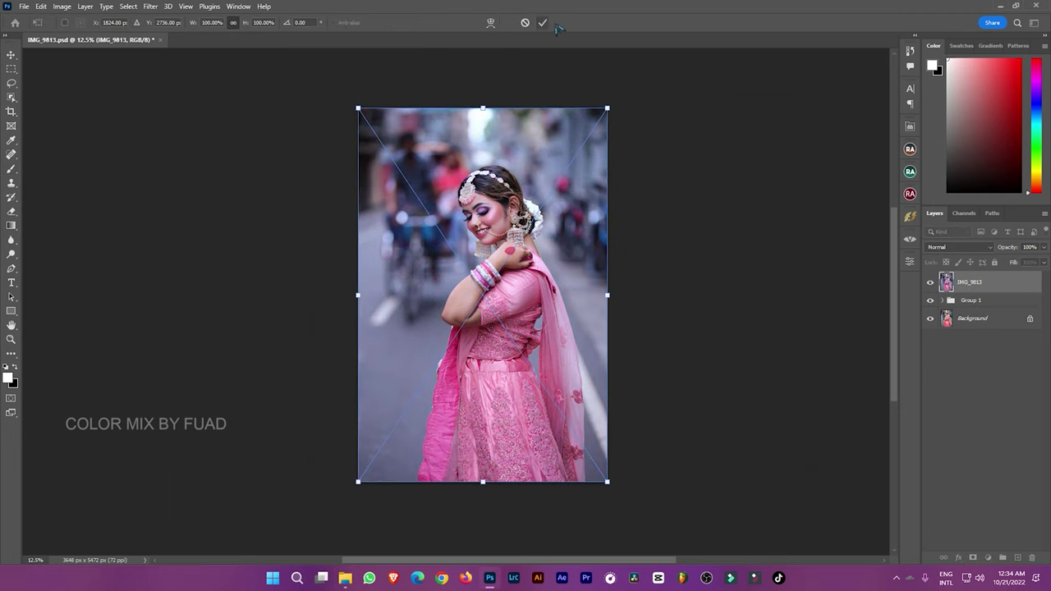
left_click(544, 23)
left_click_drag(969, 282, 963, 299)
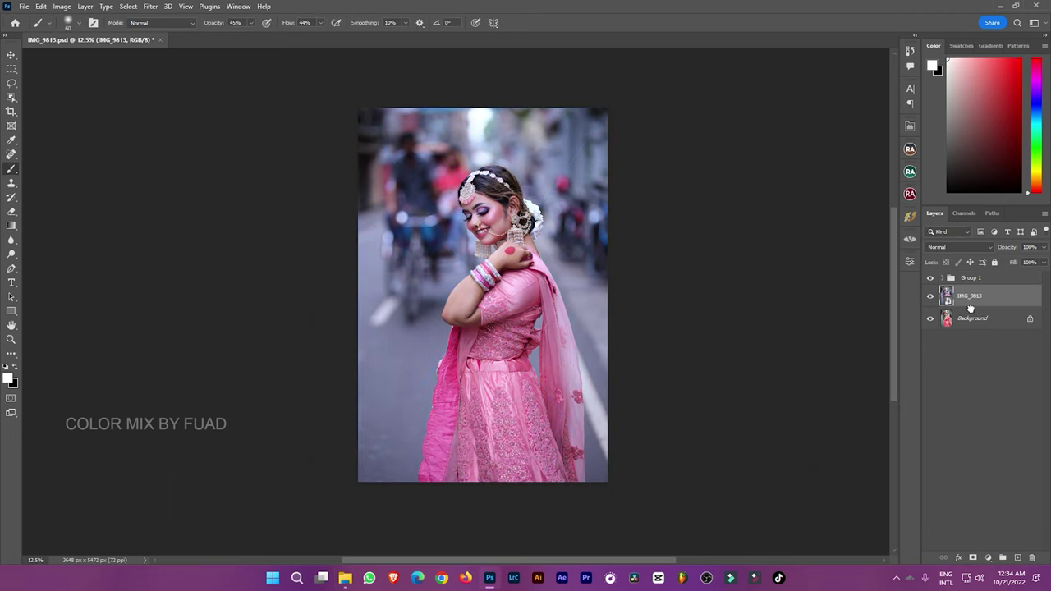
left_click(975, 279)
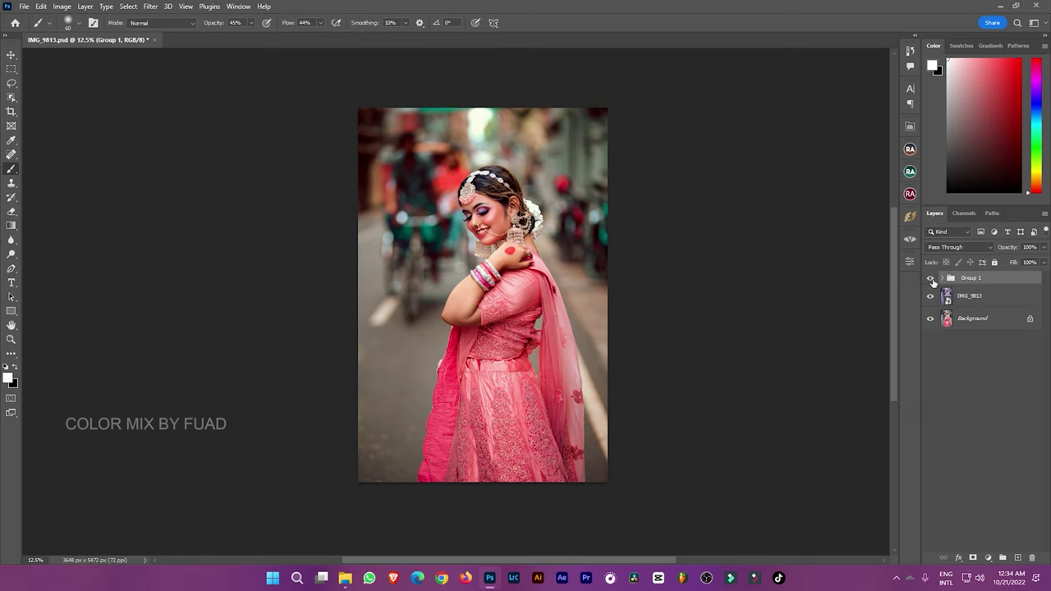
left_click(930, 278)
left_click(930, 278)
left_click(931, 279)
key("ctrl+plus")
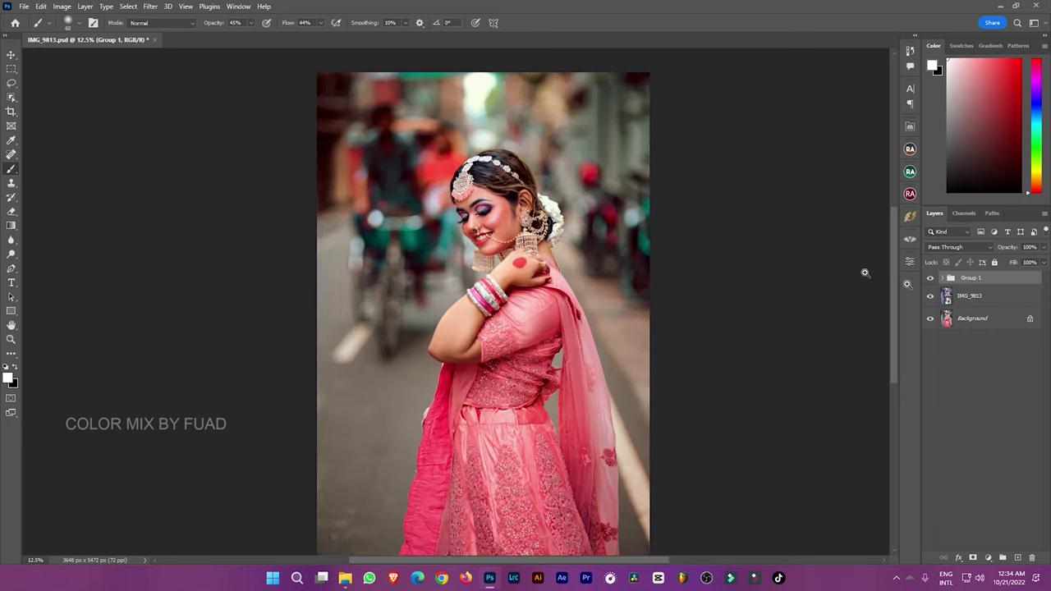
mouse_move(767, 298)
left_mouse_down()
mouse_move(762, 267)
mouse_move(765, 280)
left_mouse_up()
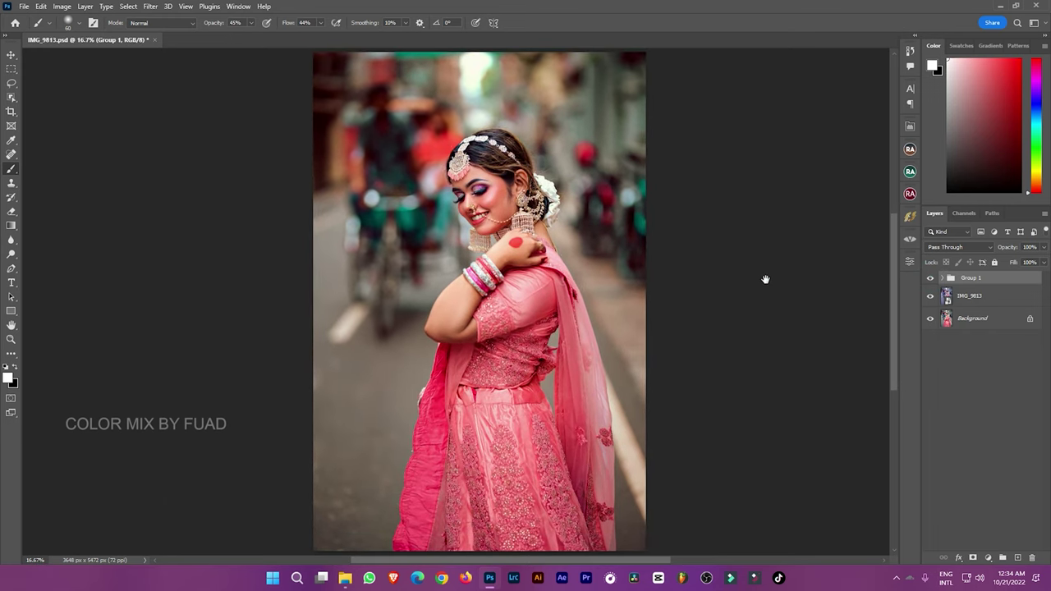
left_click(930, 278)
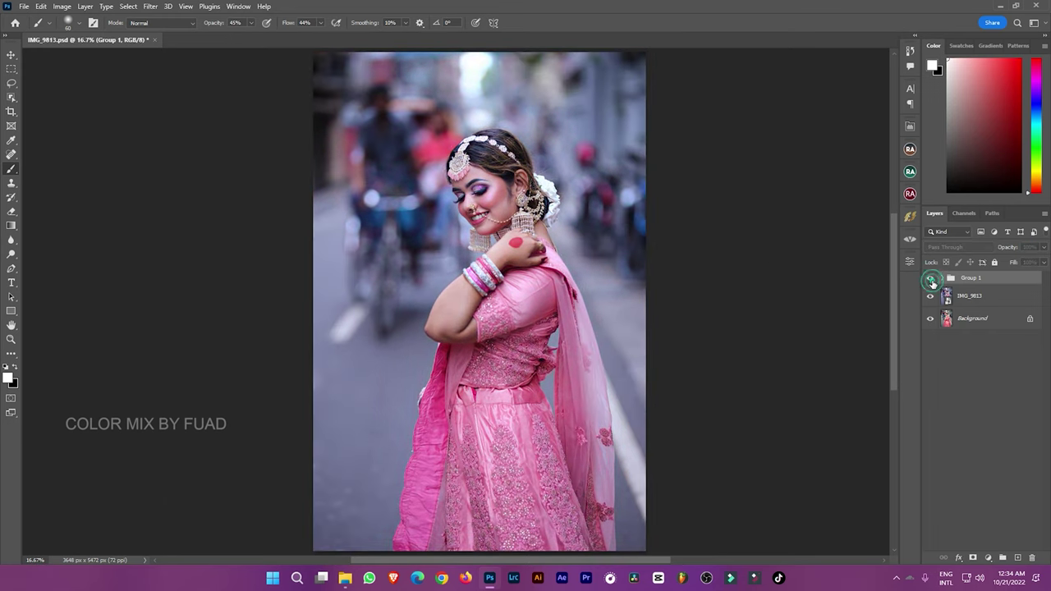
left_click(930, 278)
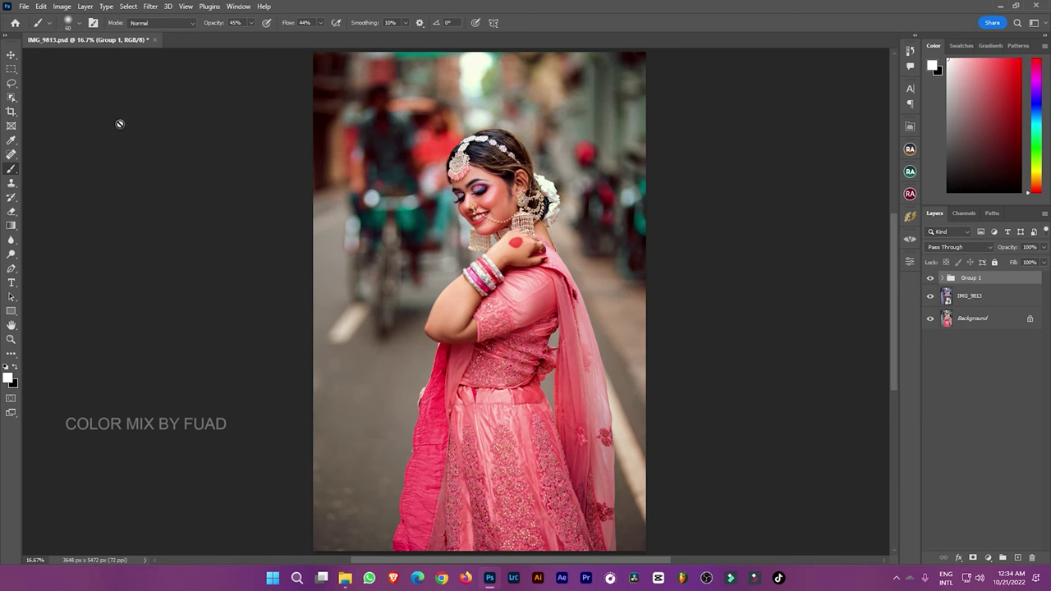
Save a JPEG copy named IMG_9813 copy to the Desktop at Quality 12 (Maximum)
left_click(25, 6)
left_click(64, 145)
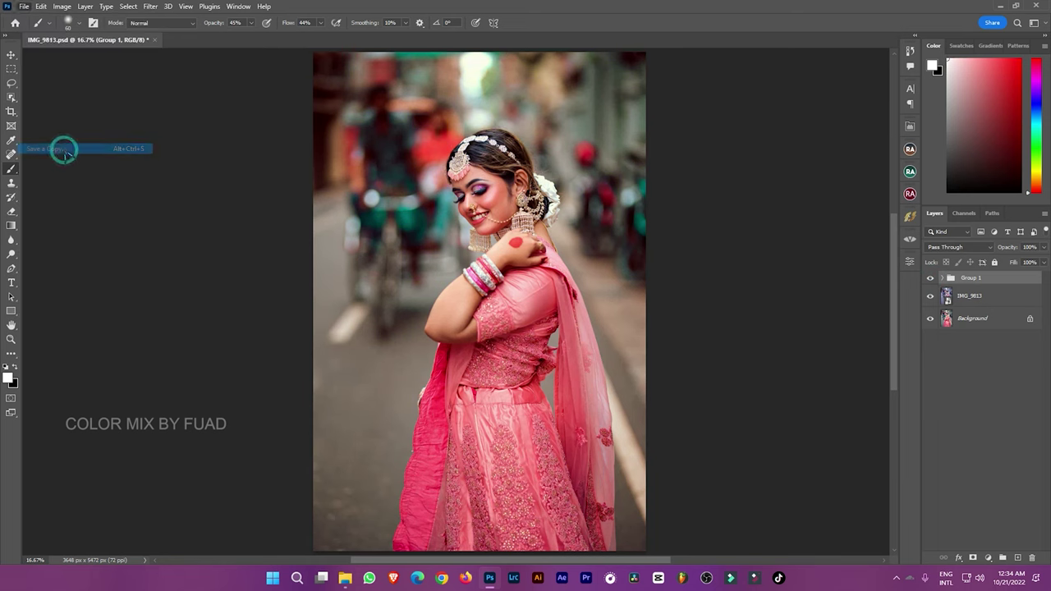
left_click(45, 95)
left_click(163, 454)
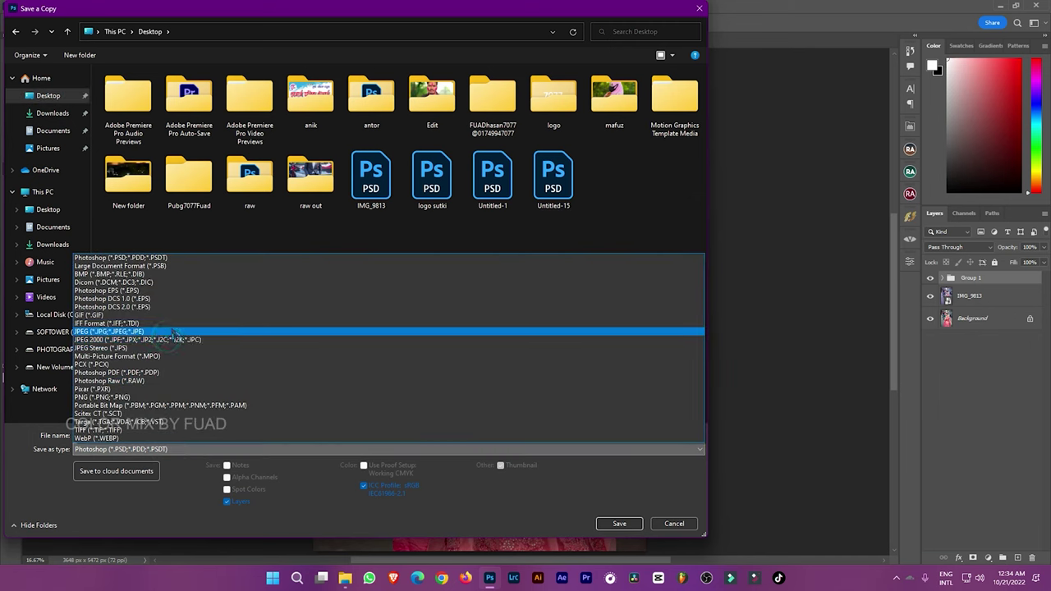
left_click(167, 338)
left_click(619, 524)
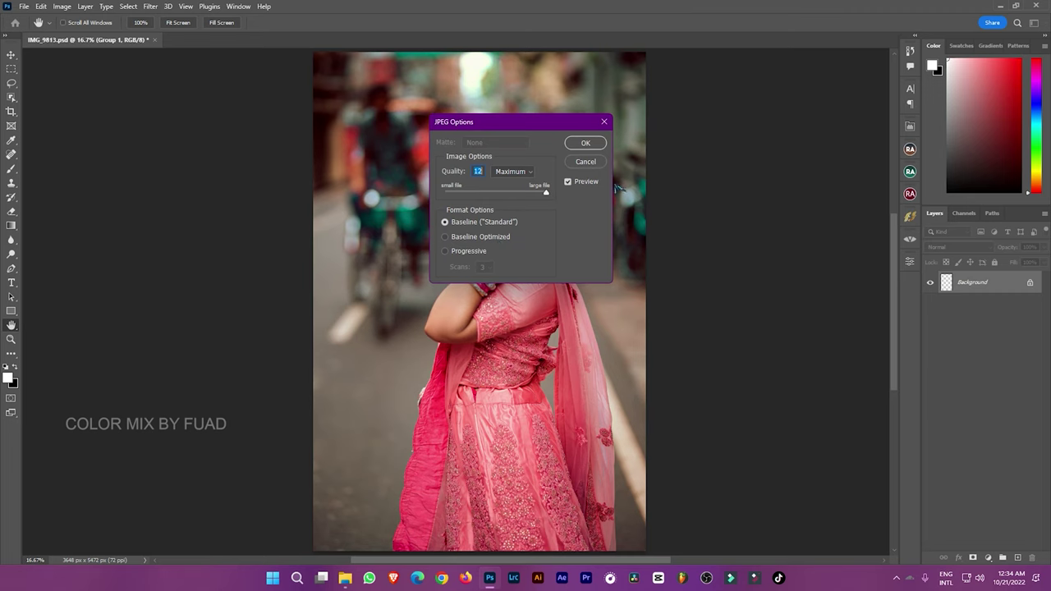
left_click(586, 145)
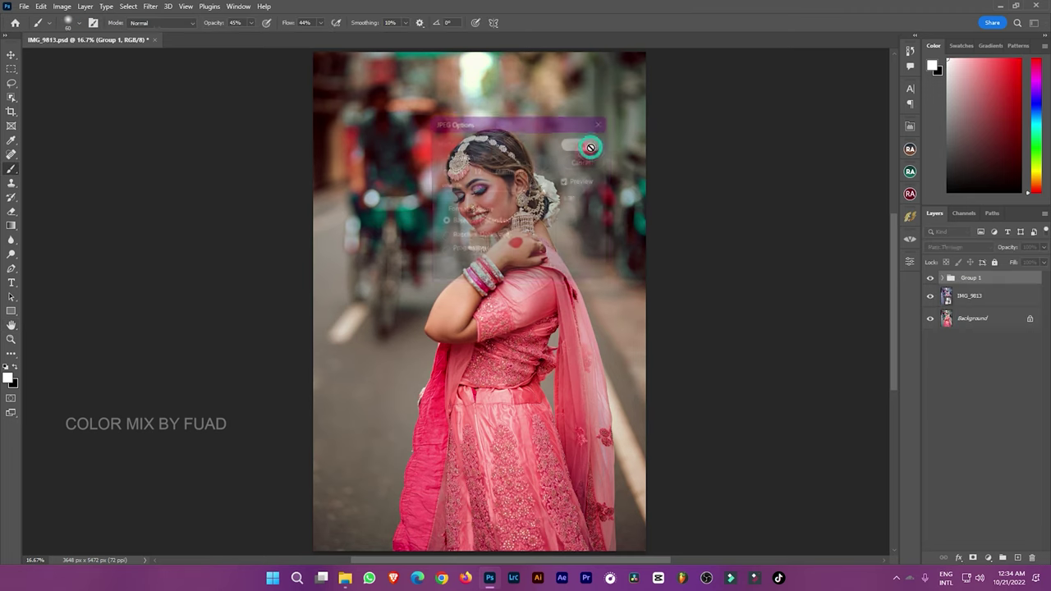
Expand Group 1, hide Color Background, compare Selective Color 1, and select Curves 1
left_click(941, 280)
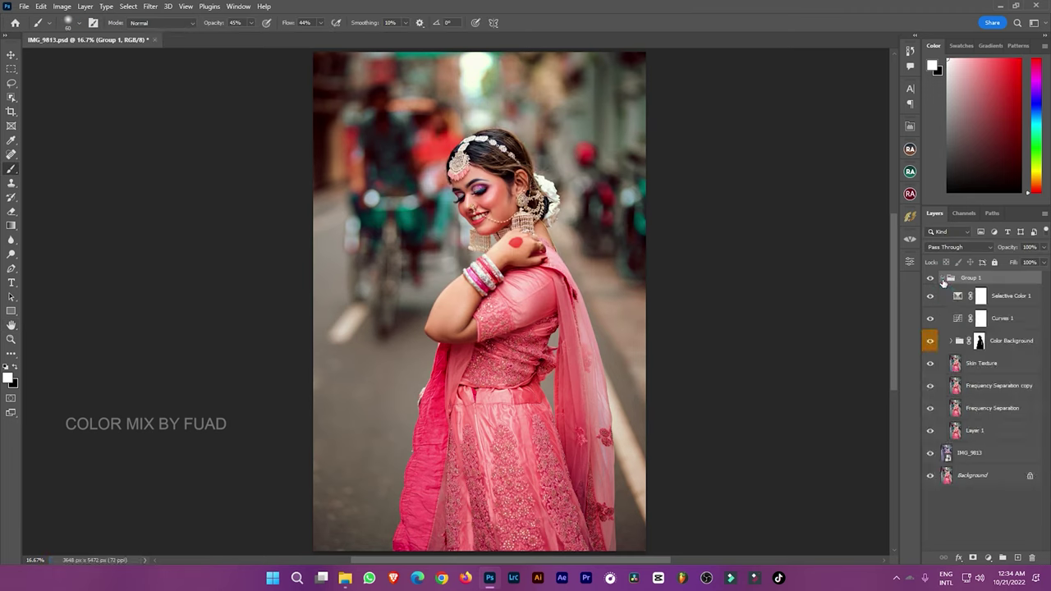
left_click(930, 344)
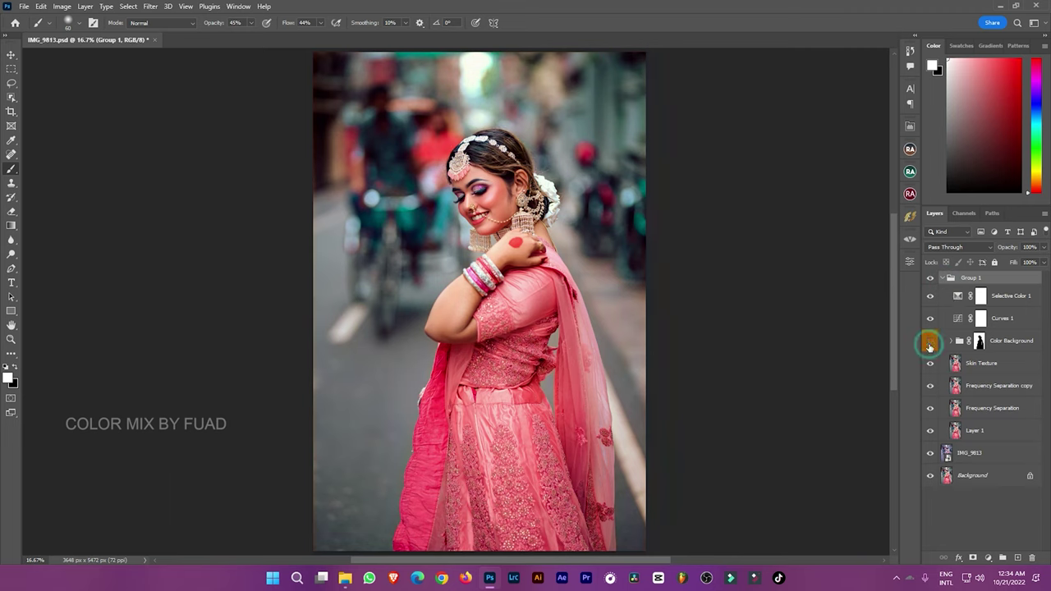
left_click(1006, 297)
left_click(930, 297)
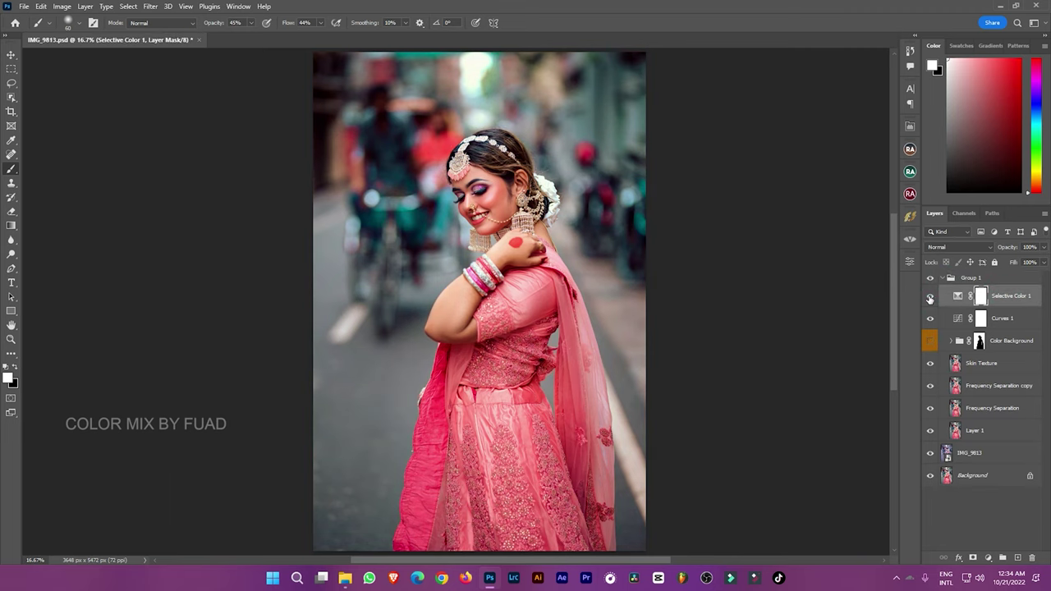
left_click(981, 319)
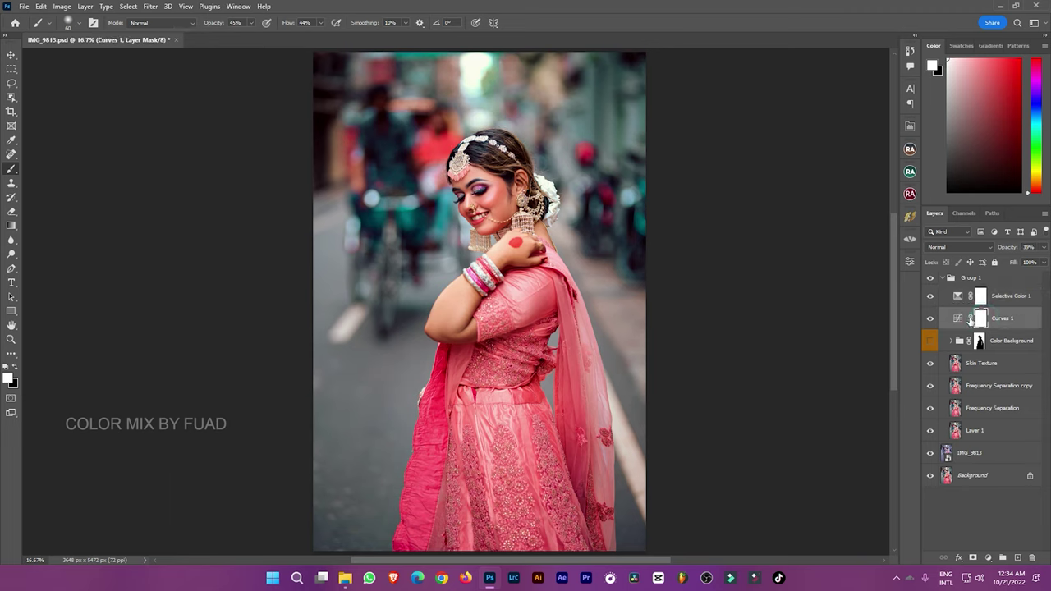
Add Selective Color 2 with Cyans reduced and Blues at Cyan +22, Magenta -38, Yellow +2, Black -20
left_click(973, 558)
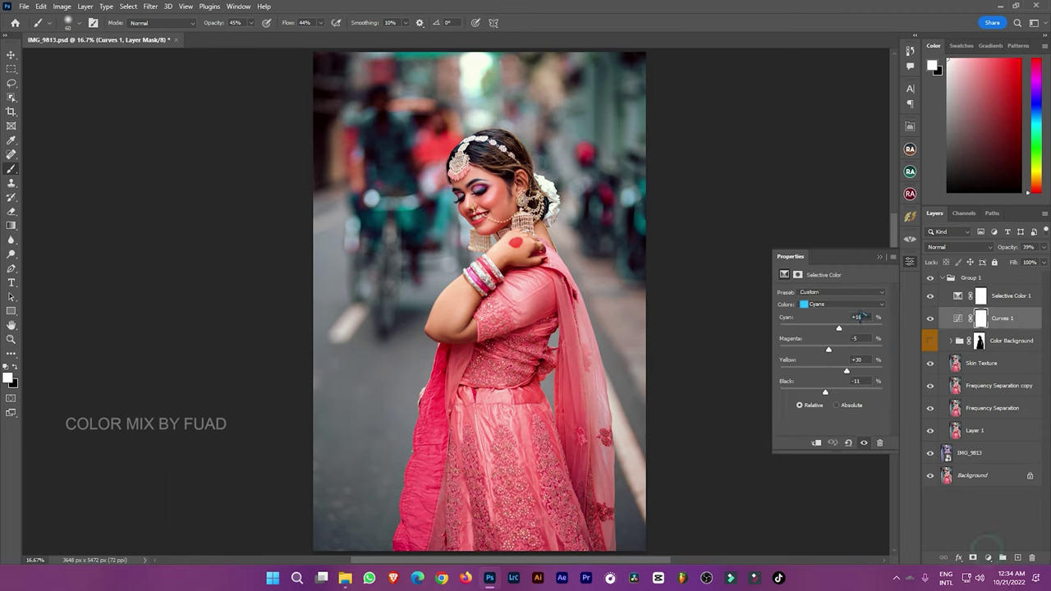
mouse_move(831, 329)
left_mouse_down()
mouse_move(812, 329)
mouse_move(851, 340)
mouse_move(805, 349)
mouse_move(830, 349)
mouse_move(819, 371)
mouse_move(837, 392)
left_mouse_up()
left_click(833, 304)
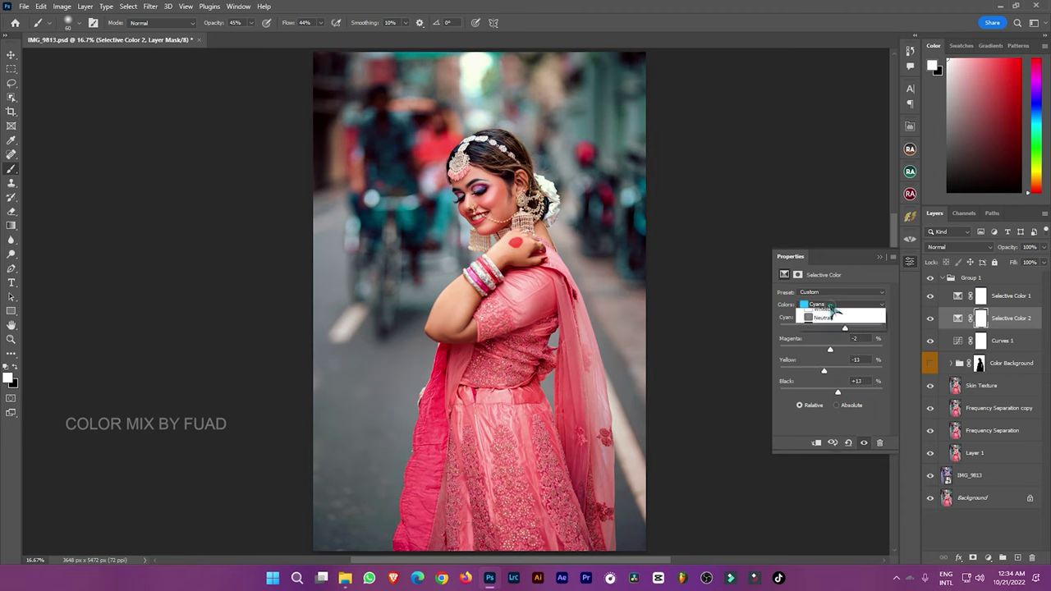
left_click(825, 342)
mouse_move(831, 349)
left_mouse_down()
mouse_move(789, 351)
mouse_move(859, 373)
mouse_move(821, 394)
left_mouse_up()
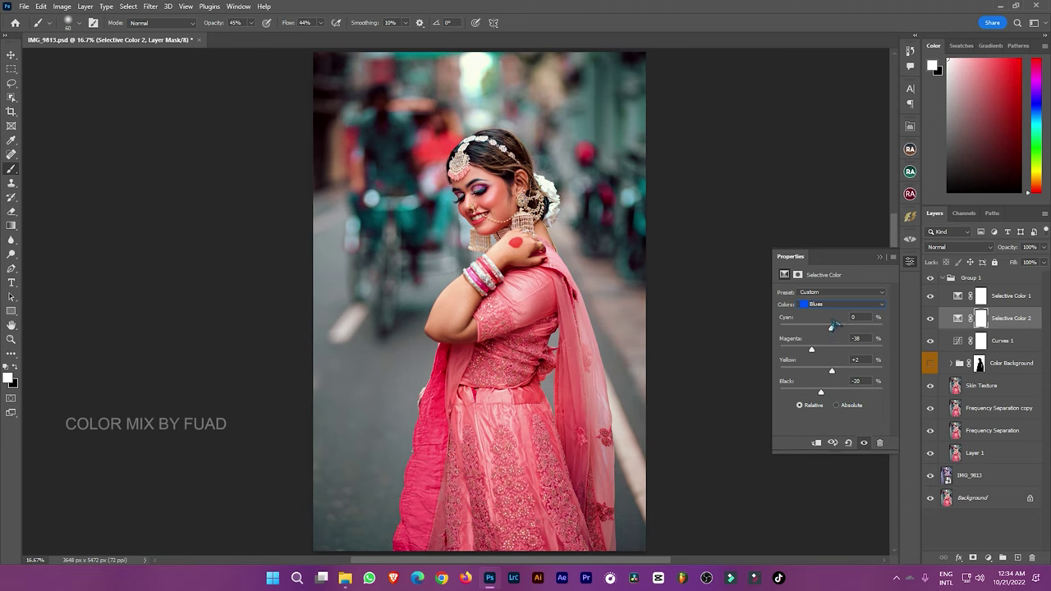
mouse_move(833, 325)
left_mouse_down()
mouse_move(871, 328)
mouse_move(713, 332)
mouse_move(843, 335)
left_mouse_up()
left_click(883, 258)
left_click(931, 319)
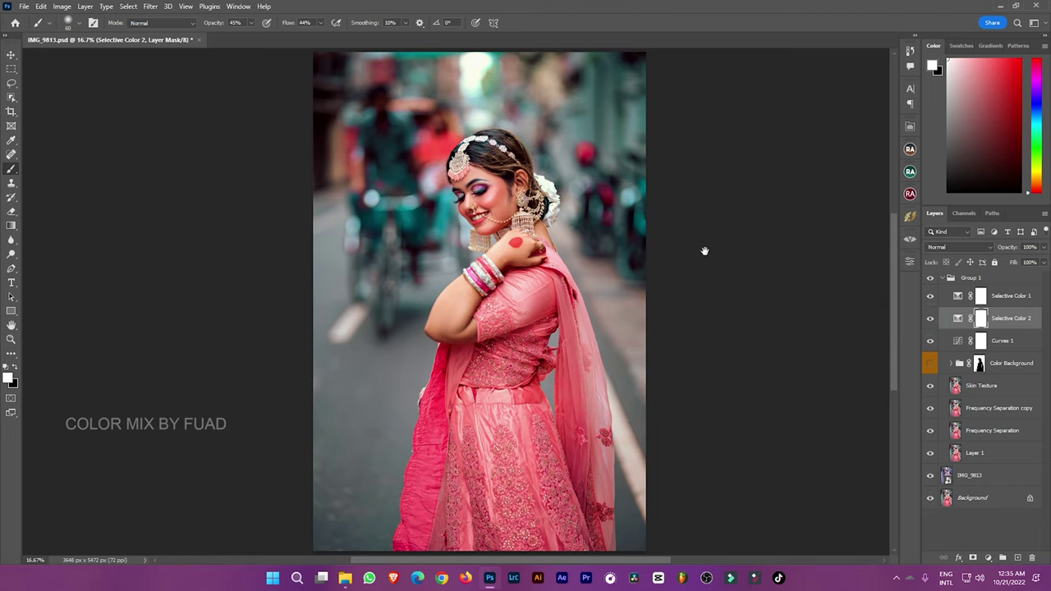
Toggle Selective Color 1 to compare and reposition the photo in the window
scroll(722, 213, "down", 1)
scroll(763, 301, "up", 2)
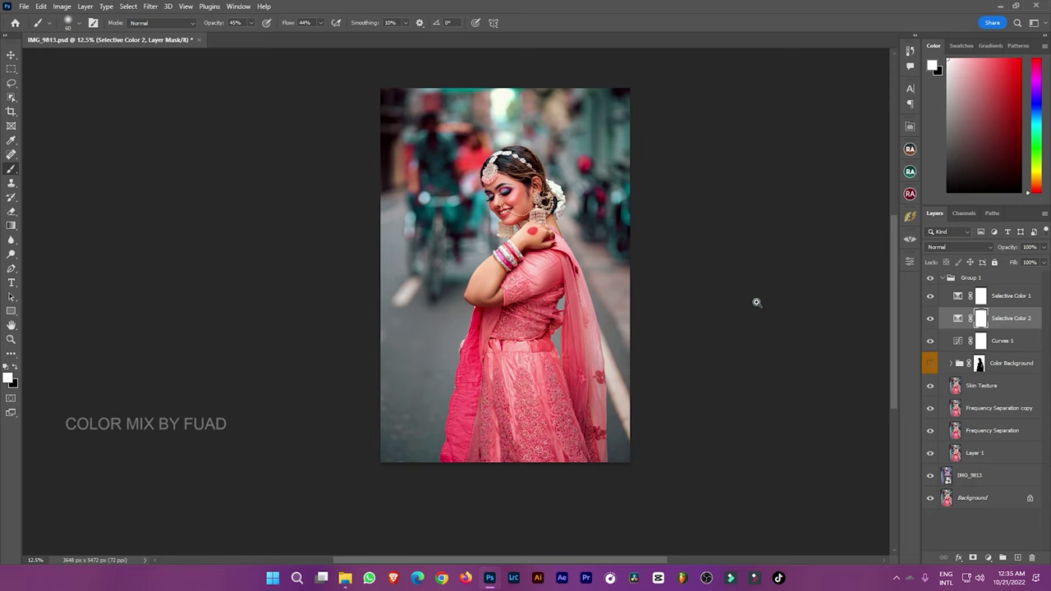
left_click(930, 296)
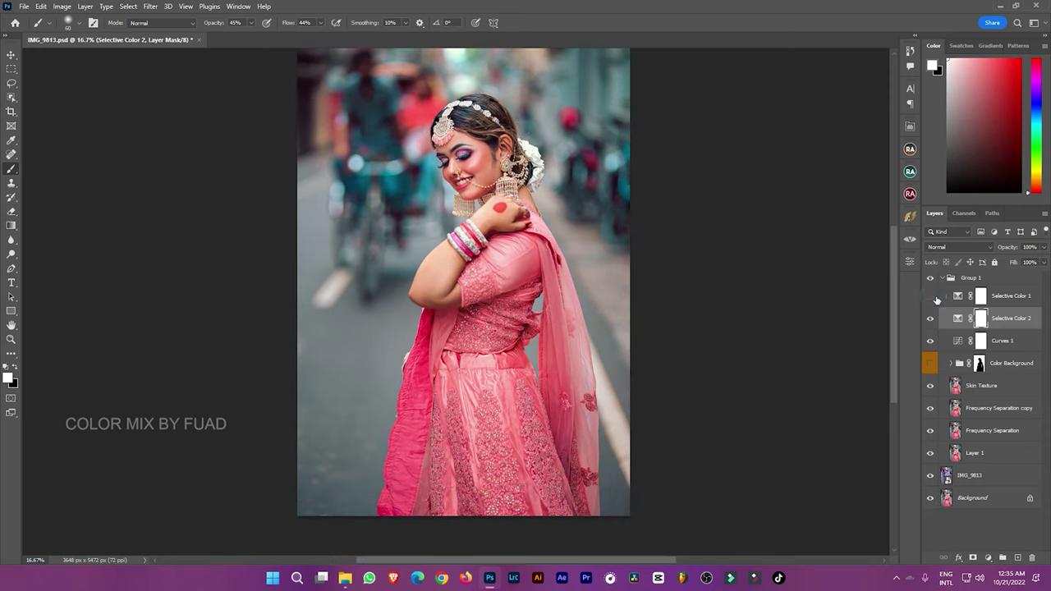
left_click_drag(737, 270, 744, 303)
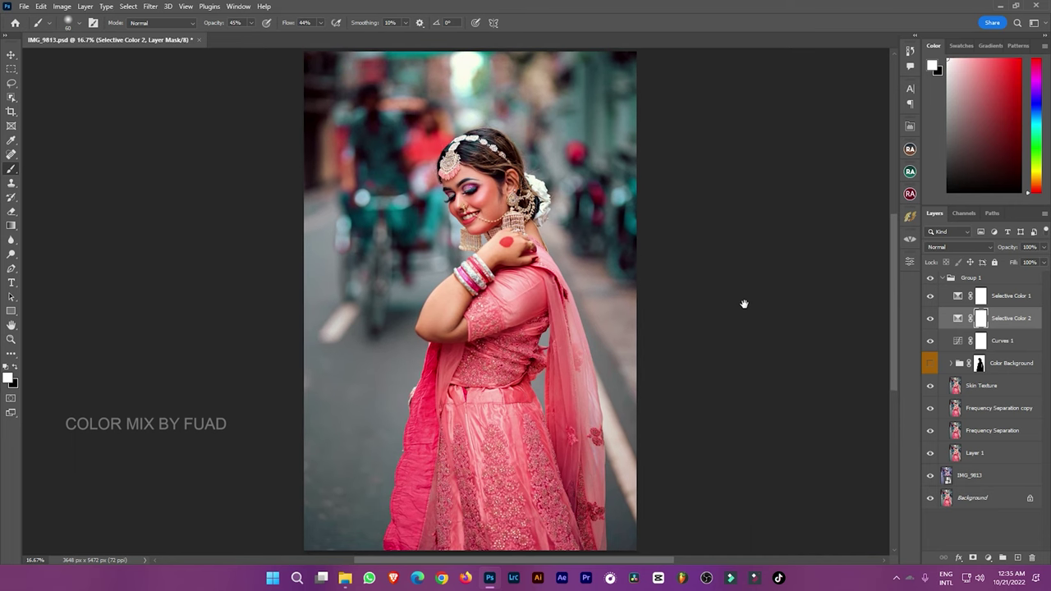
Save a JPEG copy named IMG_9813 2 to the Desktop at Quality 12 (Maximum)
left_click(24, 5)
left_click(69, 149)
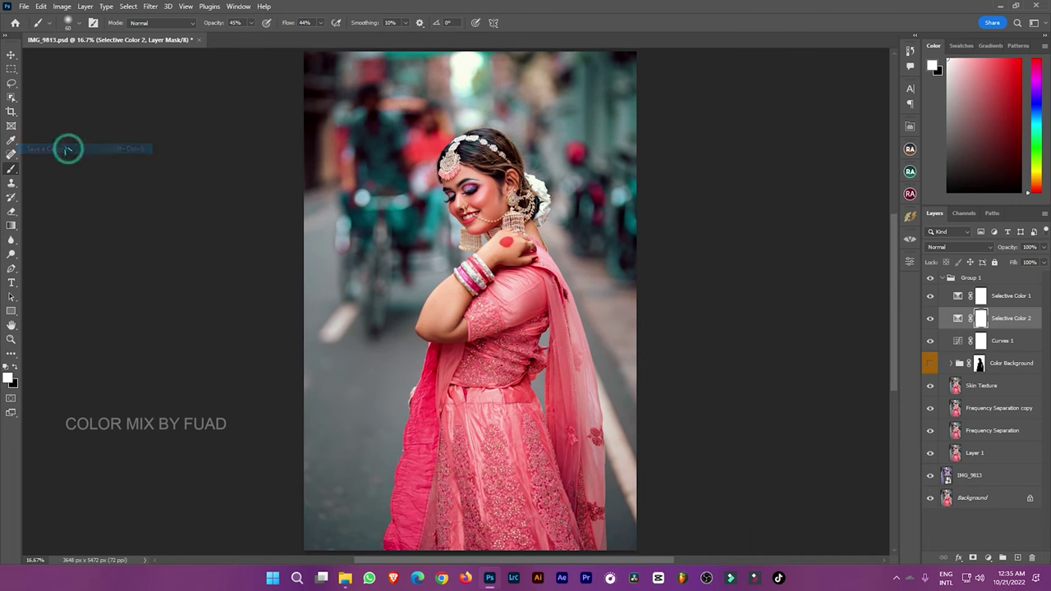
left_click(47, 95)
left_click(147, 449)
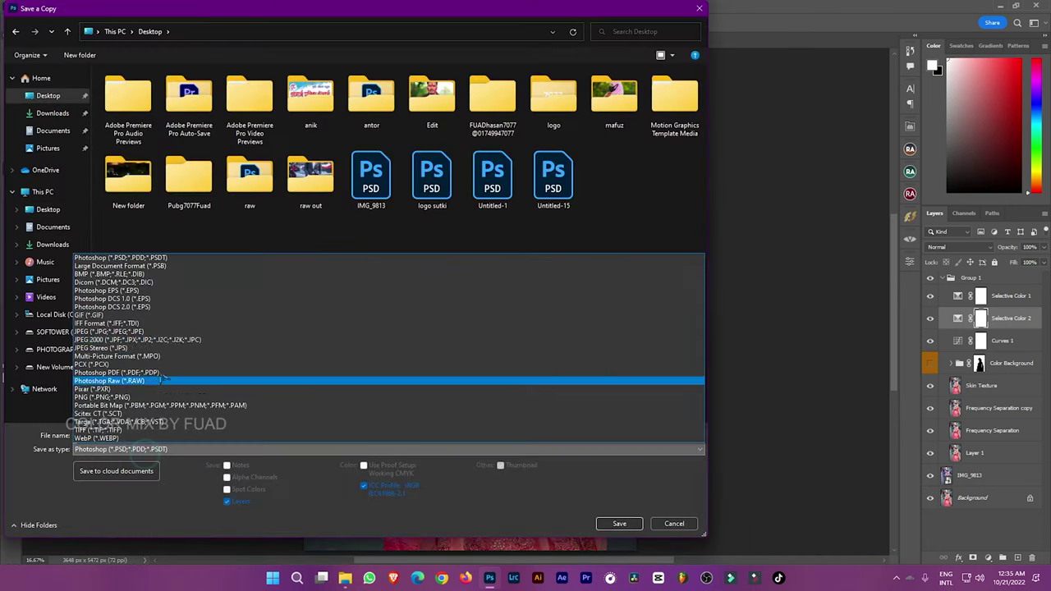
left_click(148, 336)
left_click(123, 436)
double_click(113, 435)
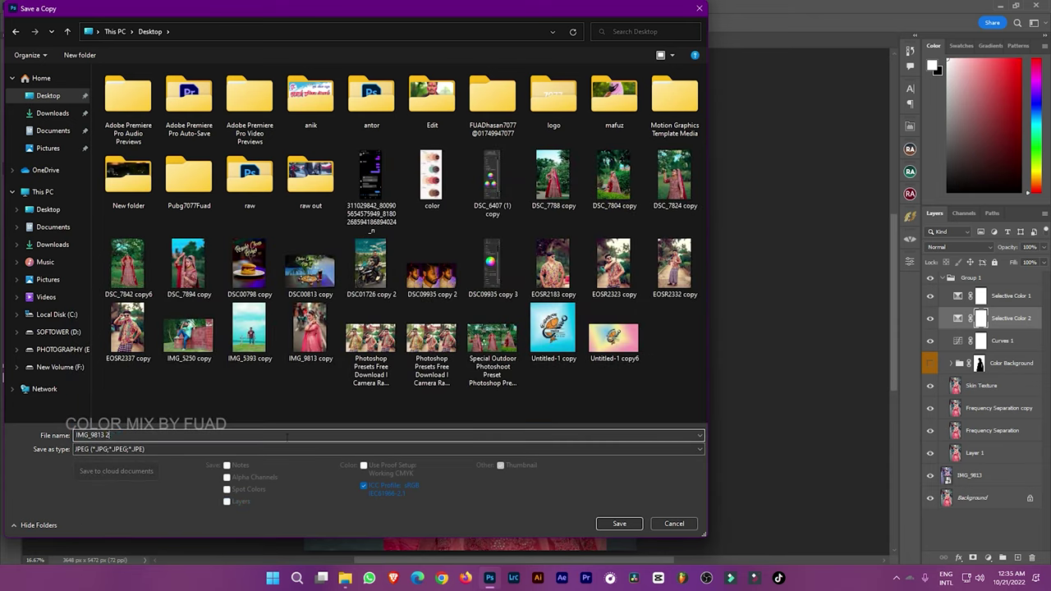
left_click(629, 523)
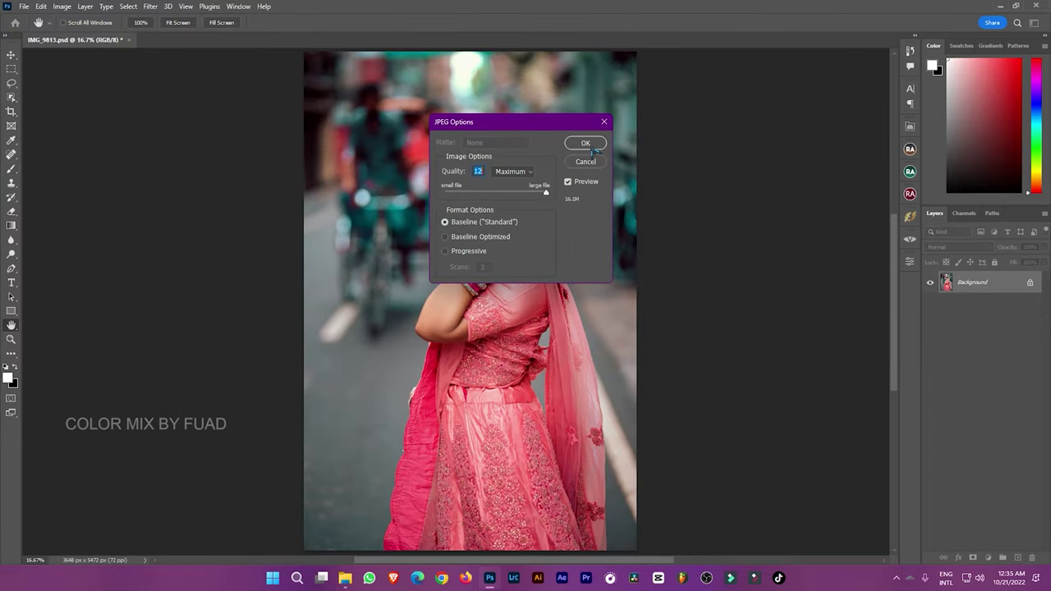
left_click(585, 143)
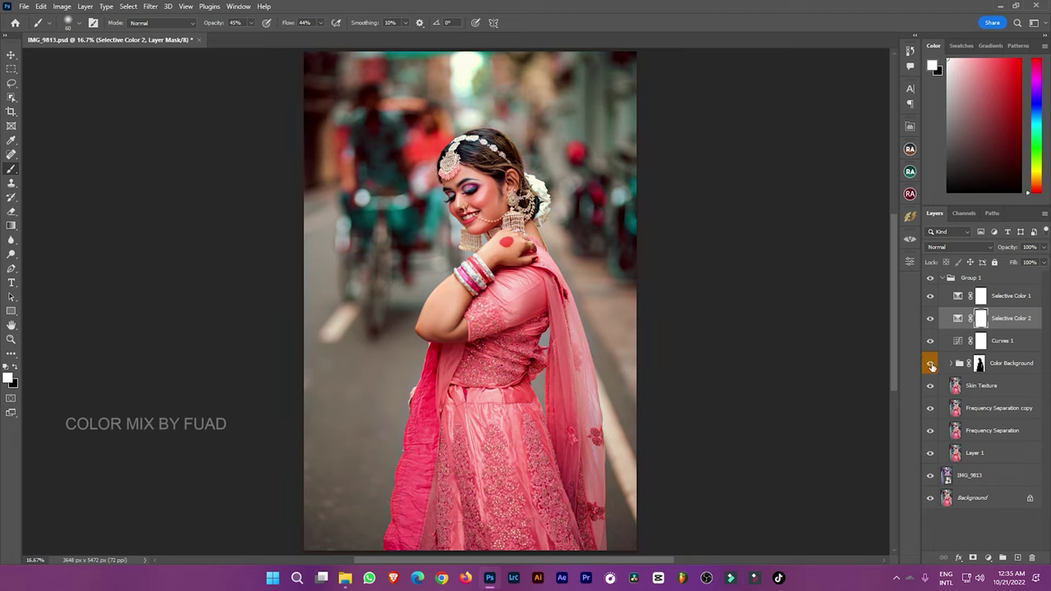
Hide Color Background, collapse Group 1, and compare the grade against the original photo
left_click(930, 362)
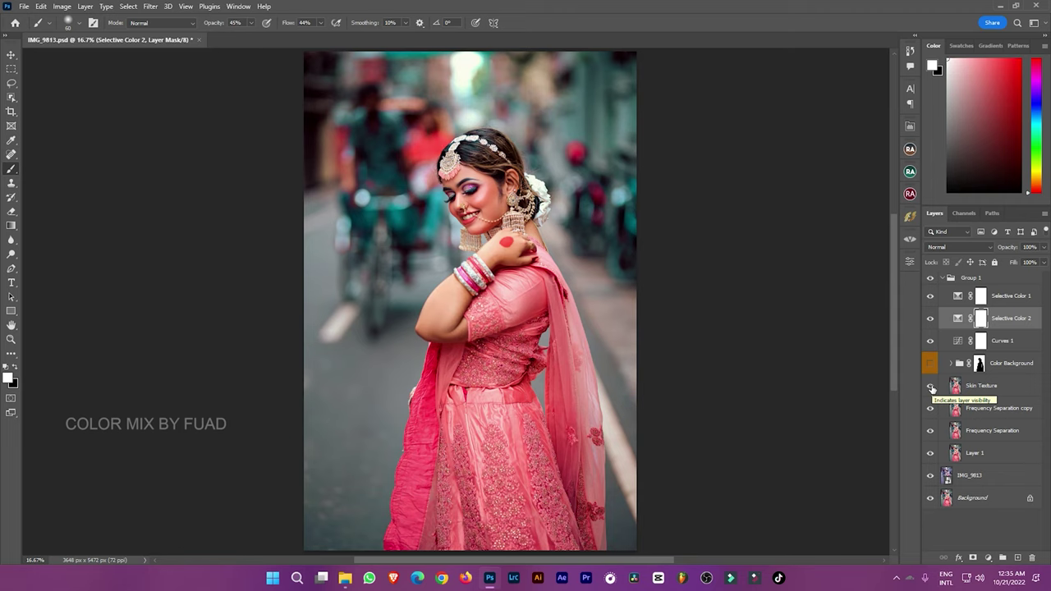
left_click(942, 279)
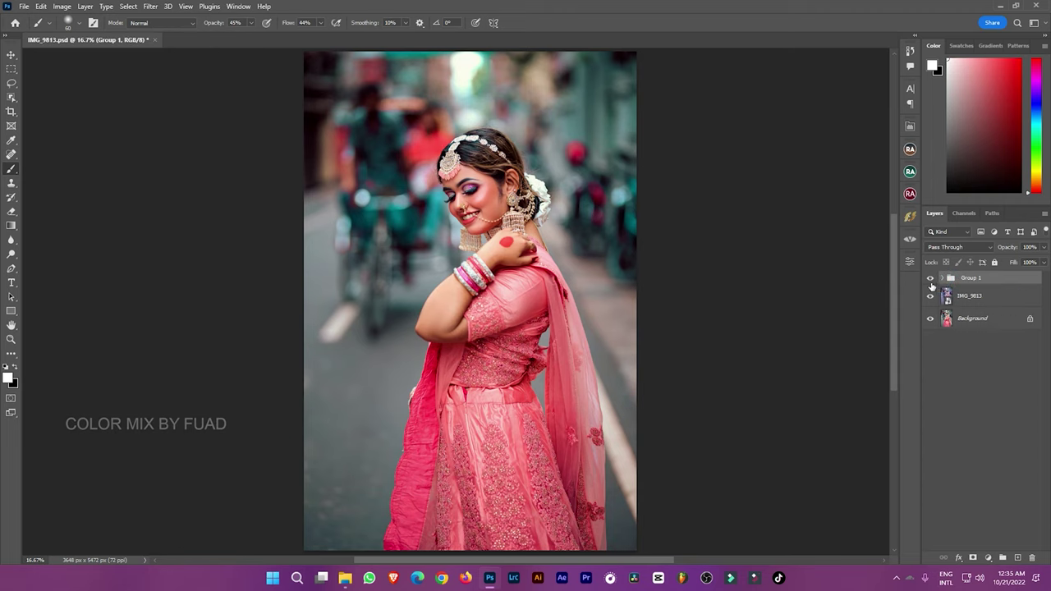
left_click(931, 281)
left_click(930, 297)
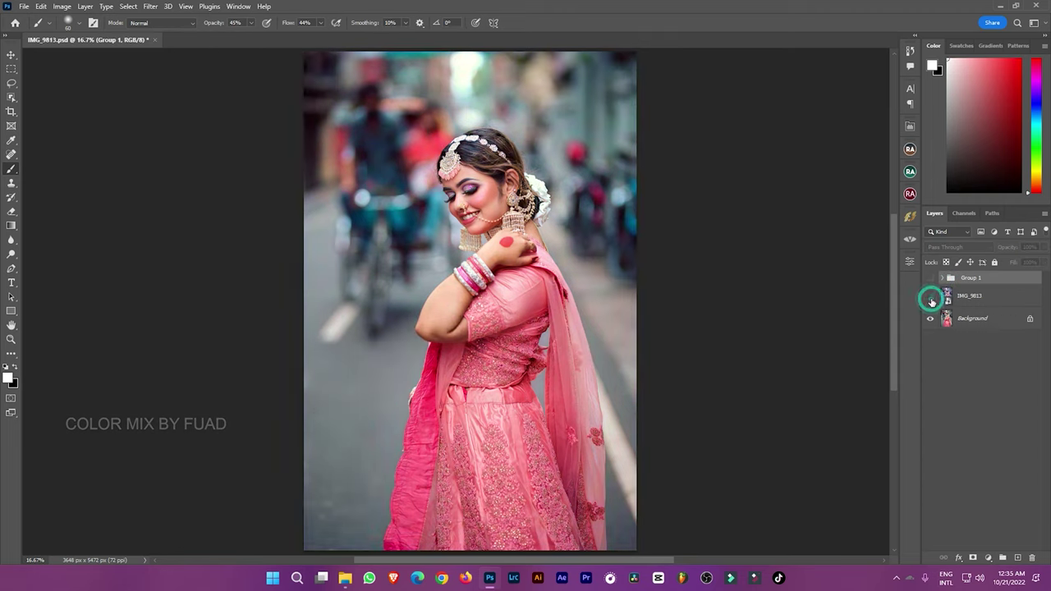
left_click(930, 280)
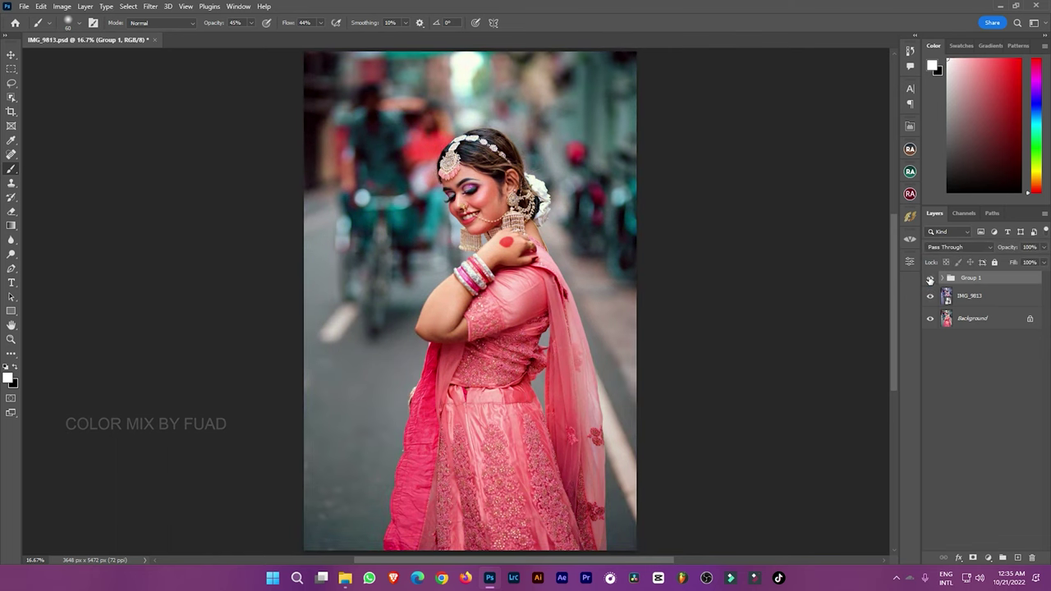
Convert Background into unlocked Layer 0 above IMG_9813, then compare layer visibility
left_click(972, 320)
left_click(1029, 318)
left_click_drag(1009, 319, 992, 302)
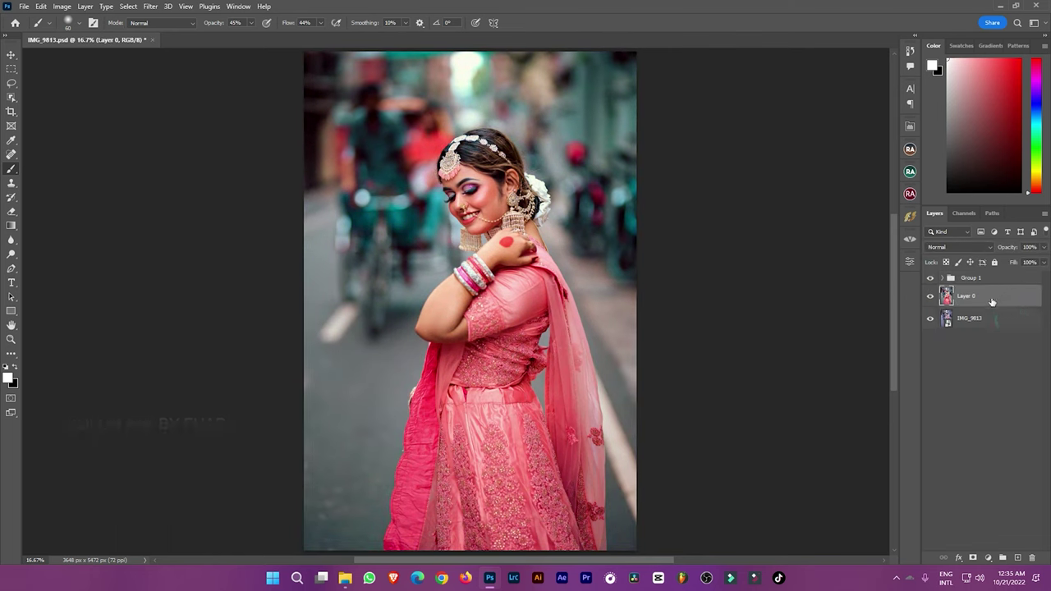
left_click(930, 296)
left_click(930, 319)
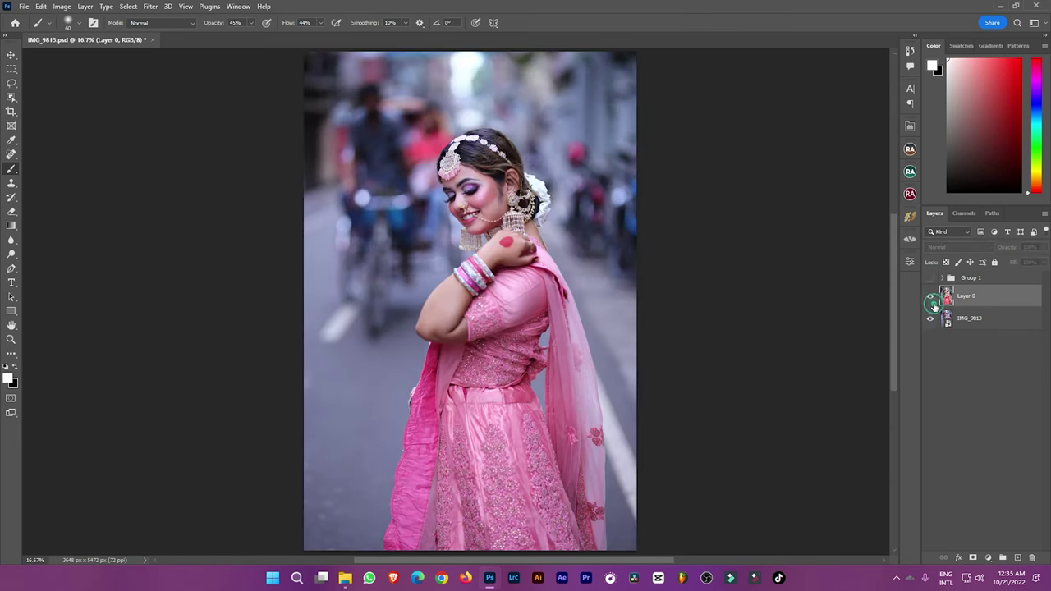
left_click(932, 297)
left_click(931, 296)
left_click(929, 279)
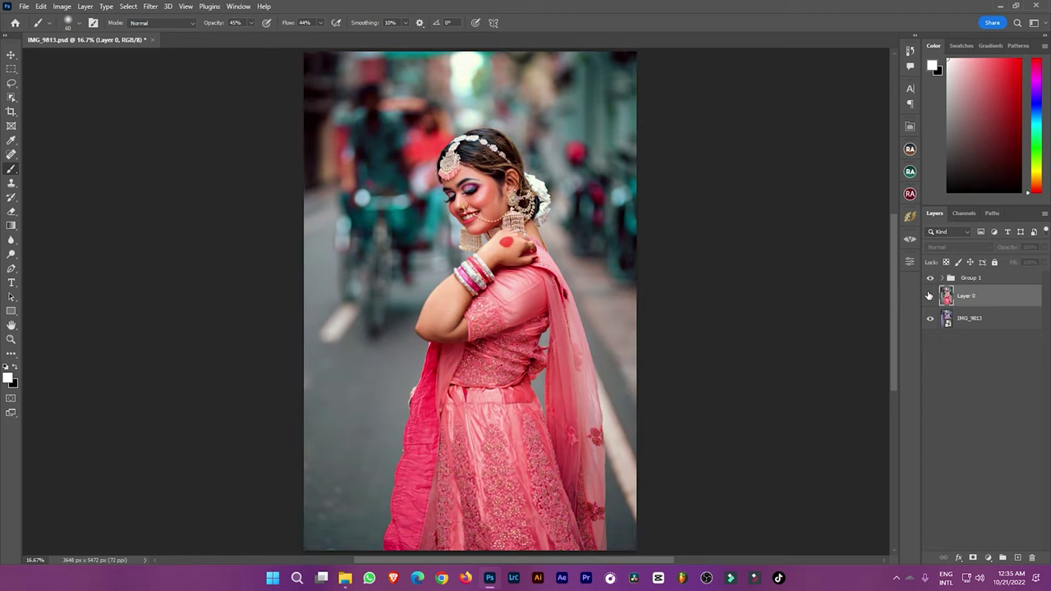
left_click(929, 297)
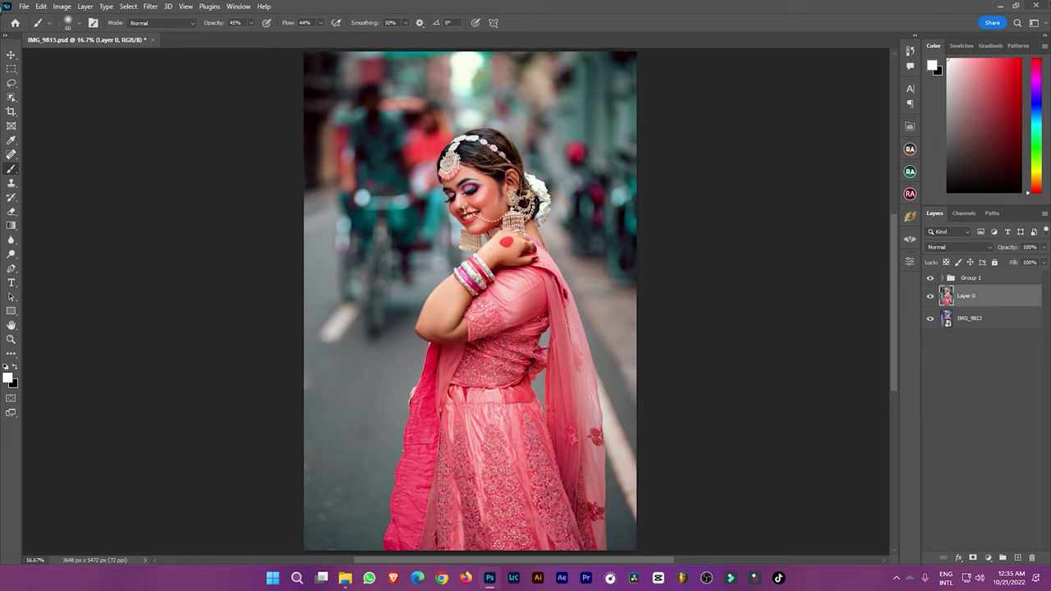